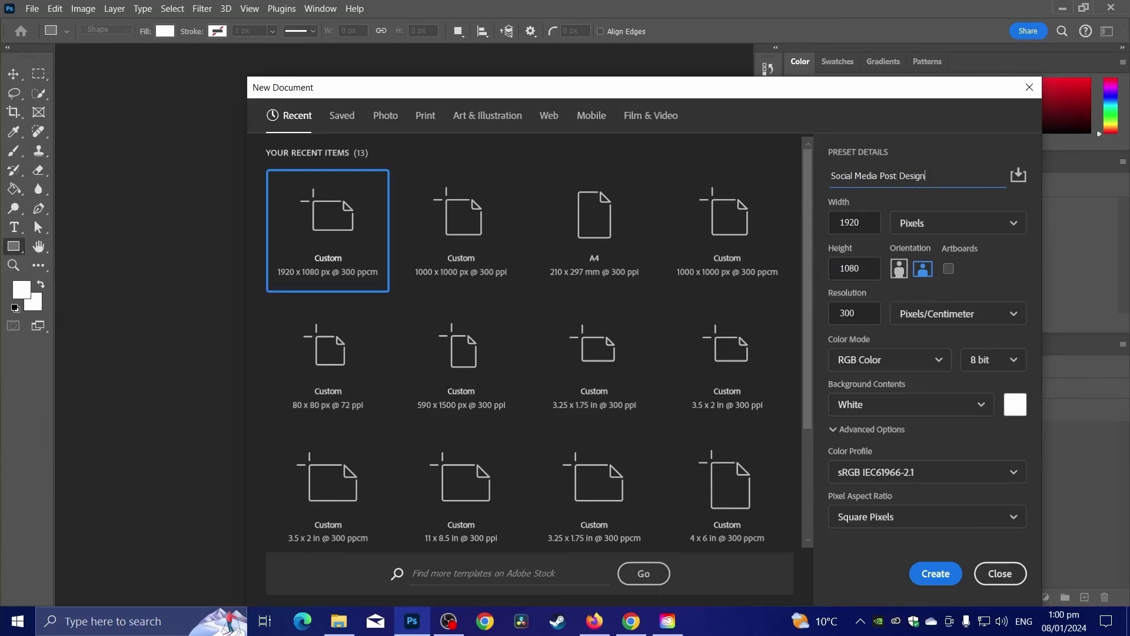
- Create the new document with a width and height of 1000 pixels
click(871, 228)
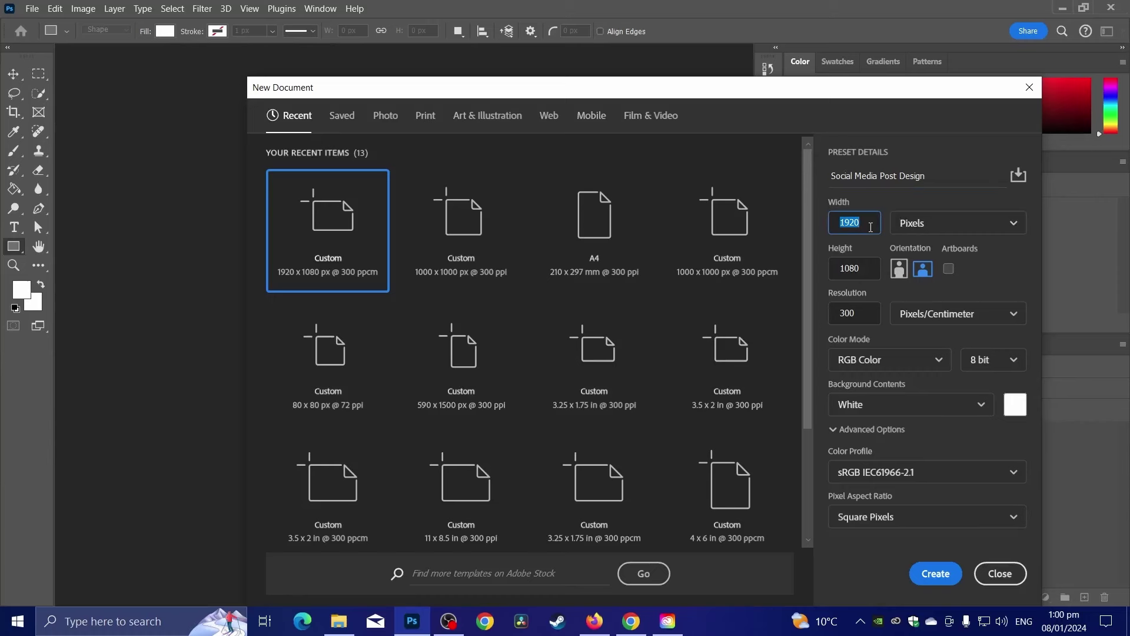
click(874, 272)
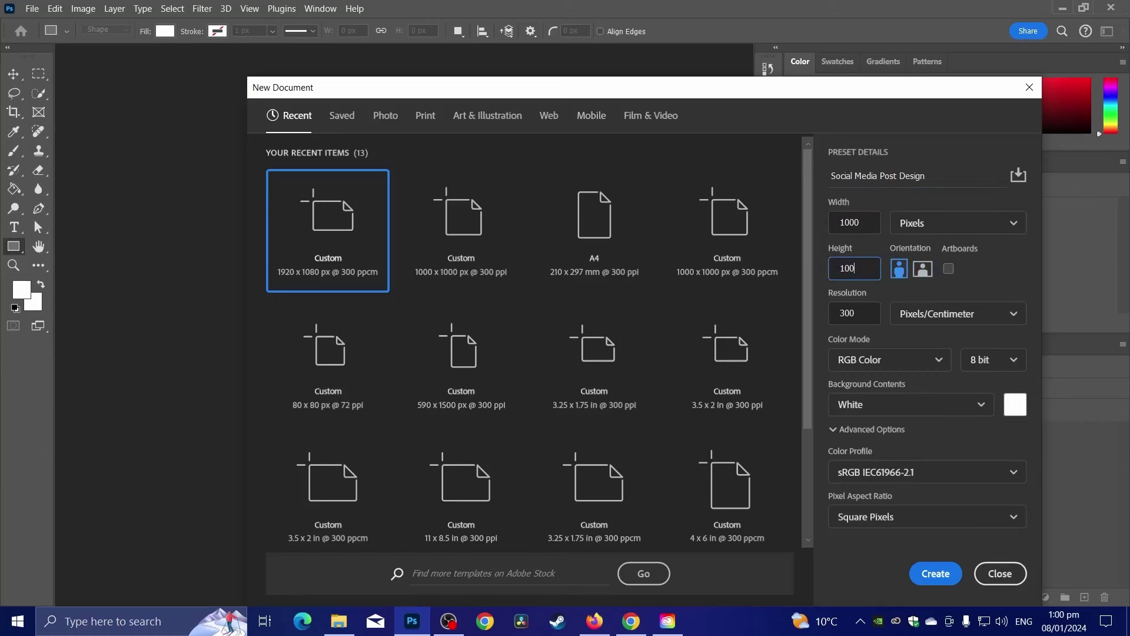
key(Return)
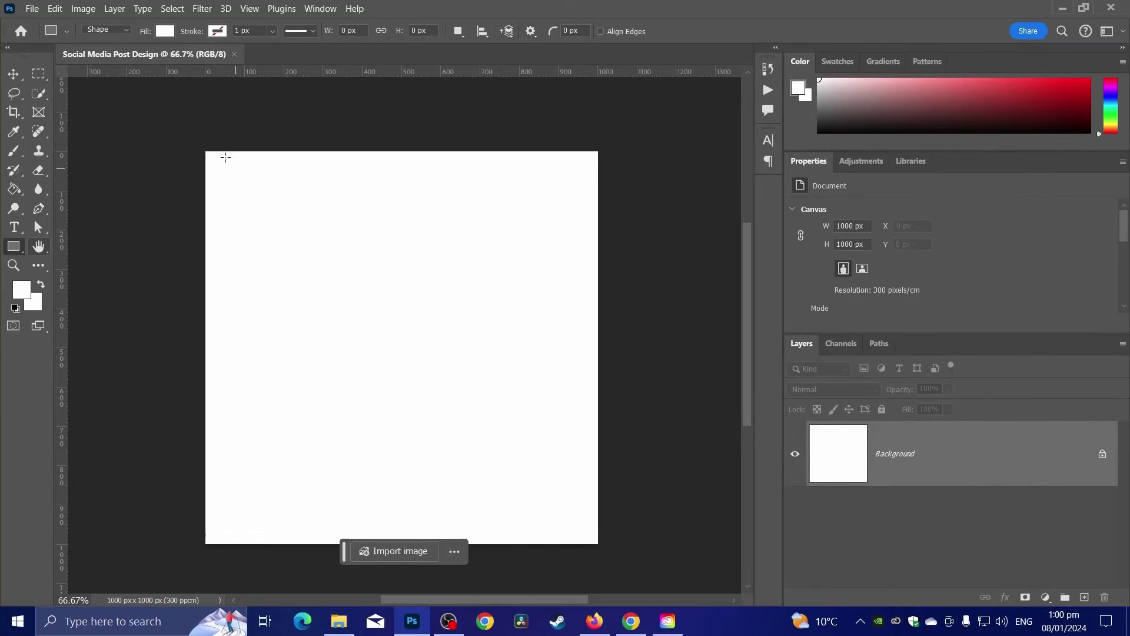
- Draw a rectangle about 1019 × 1023 px covering the whole canvas and fill it with the yellow-to-red linear gradient preset
drag(203, 147, 602, 548)
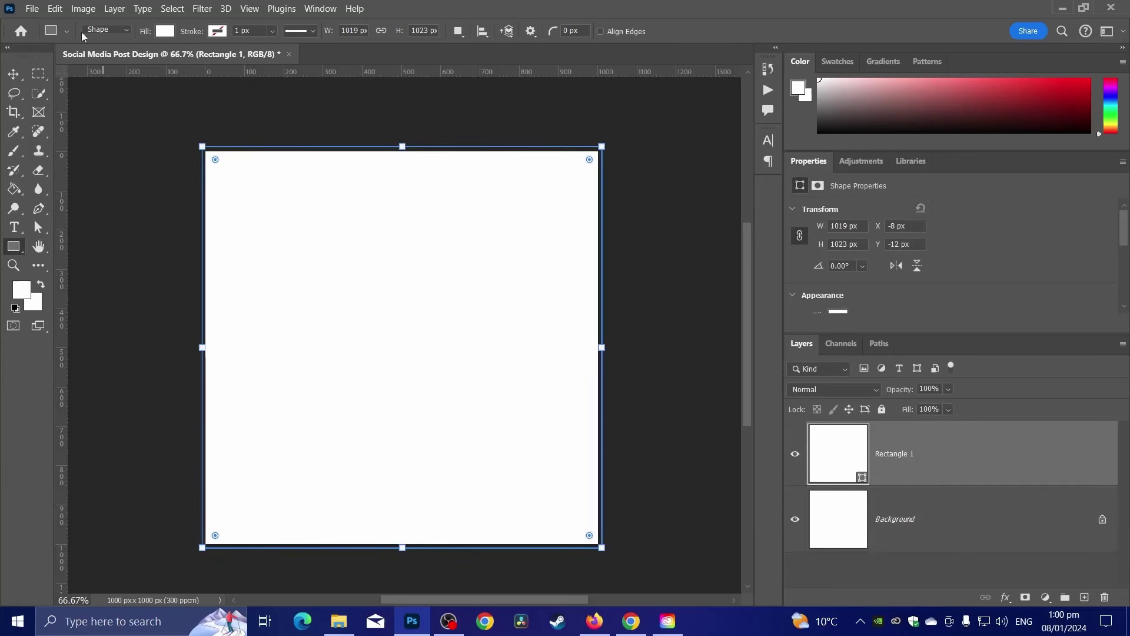
click(160, 33)
click(131, 59)
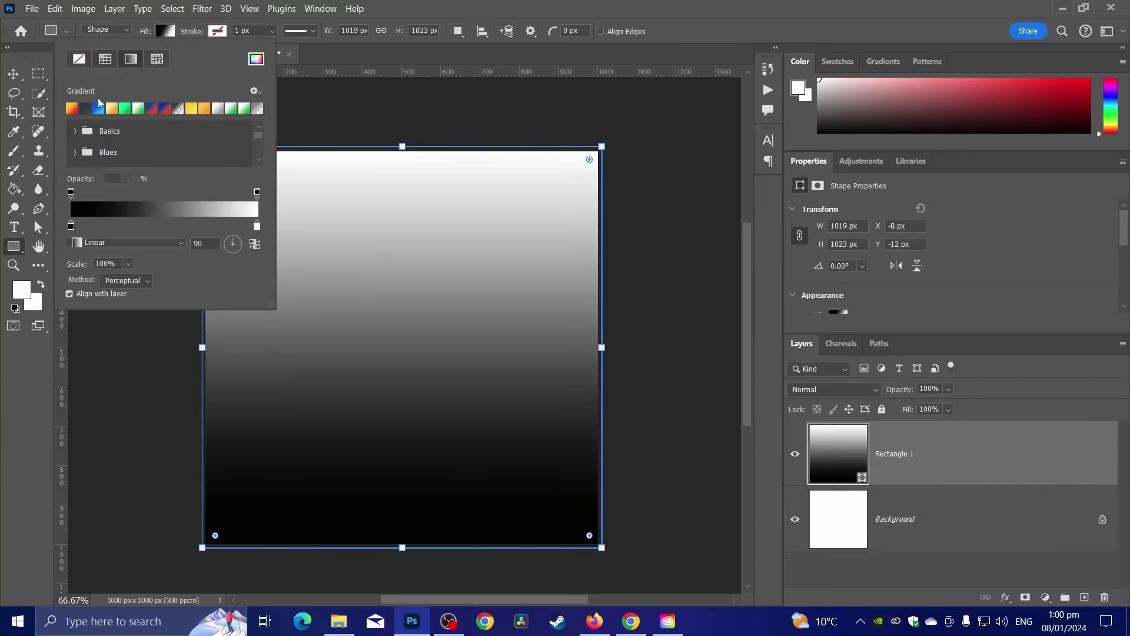
click(73, 109)
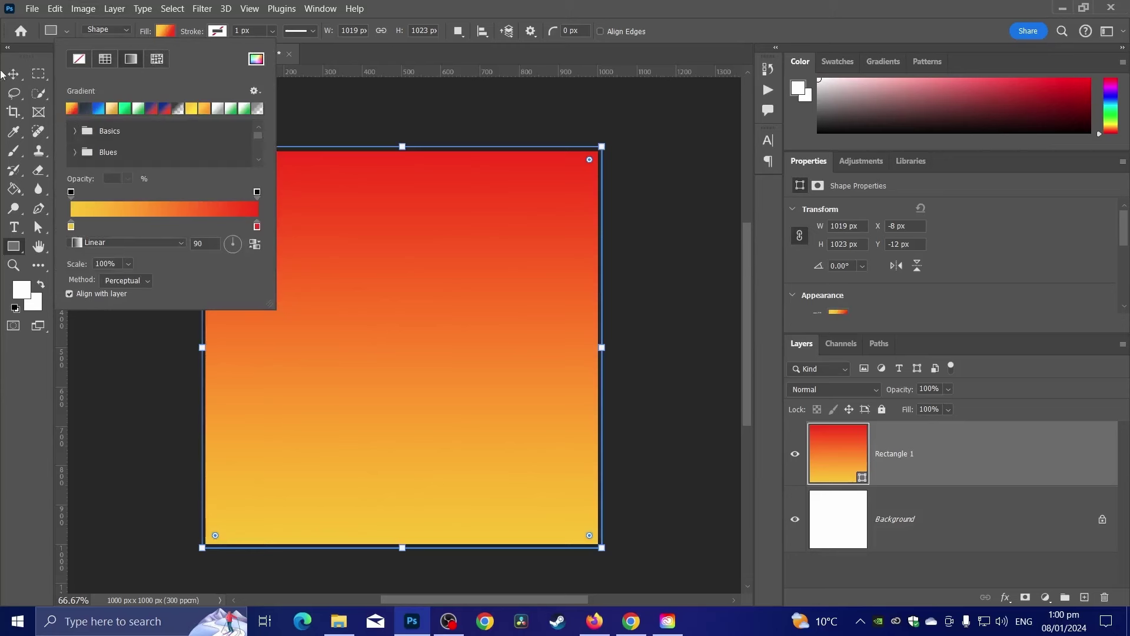
- Delete the Background layer beneath the gradient rectangle
click(13, 74)
click(935, 539)
key(Delete)
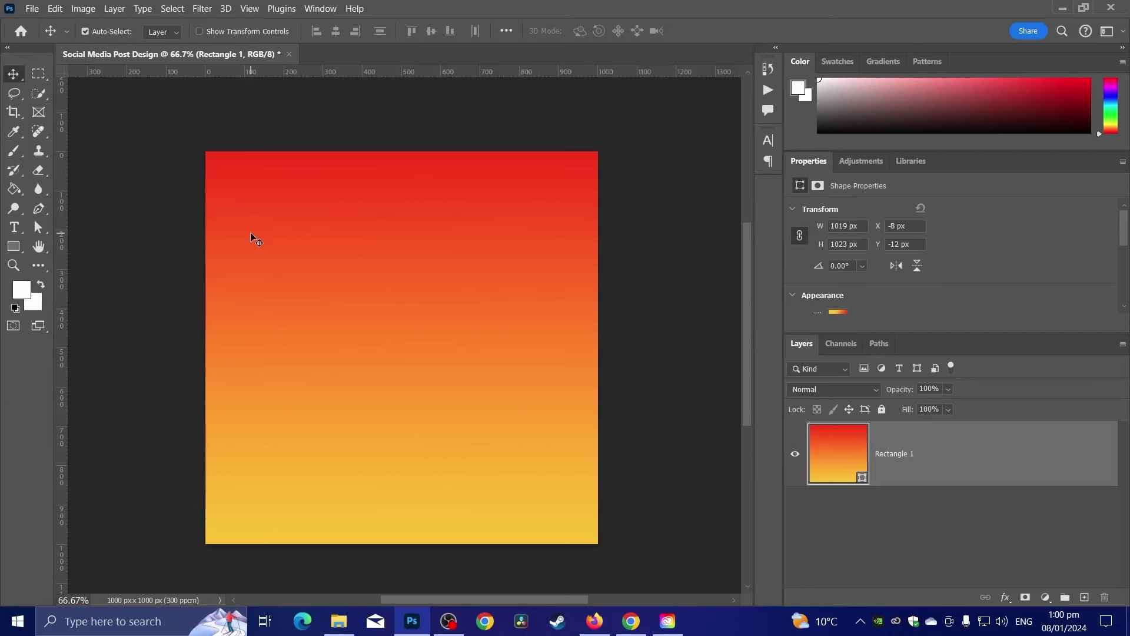
- Reverse the gradient fill of the rectangle layer
double_click(831, 478)
click(694, 258)
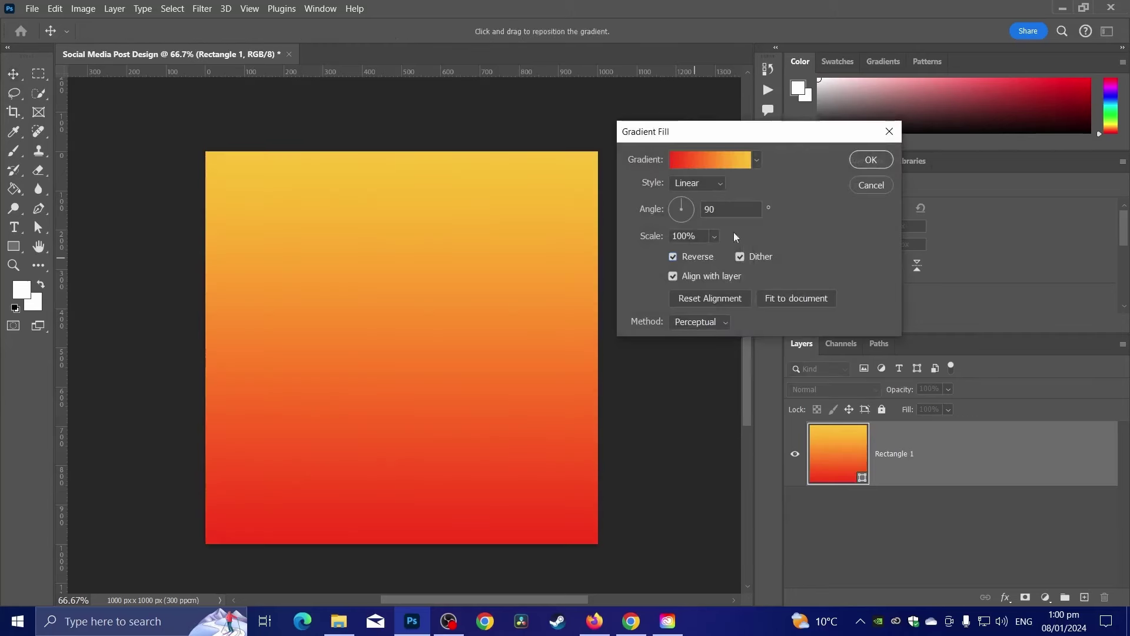
click(872, 159)
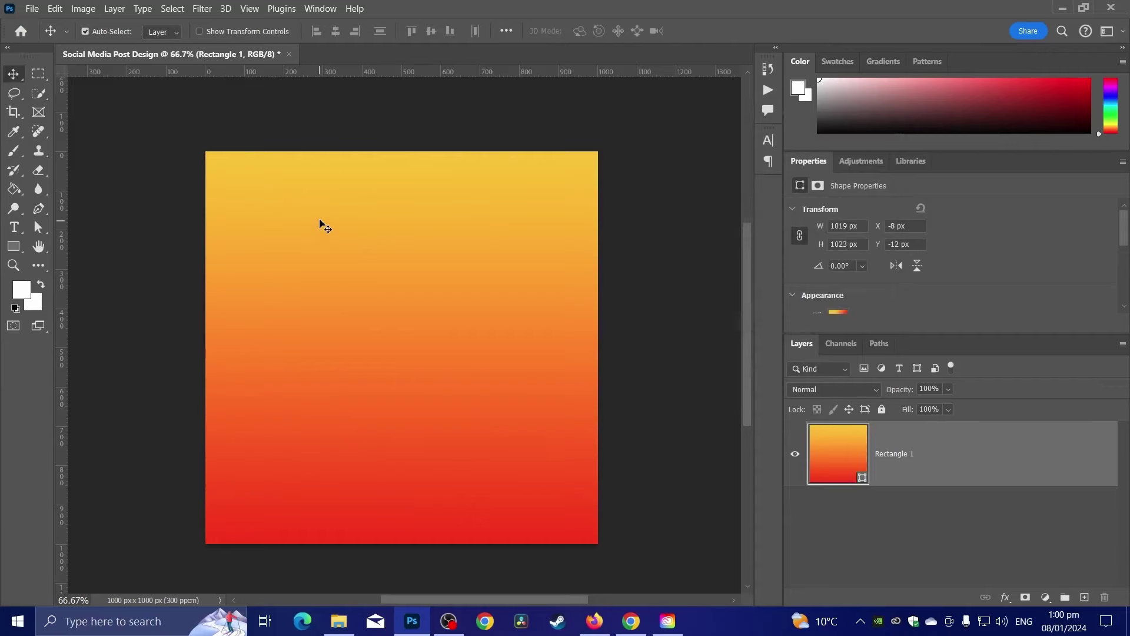
- Place the 437.jpg wooden table image and scale it to about 45%, covering the canvas with the planks along its lower edge
click(338, 621)
drag(375, 165, 403, 543)
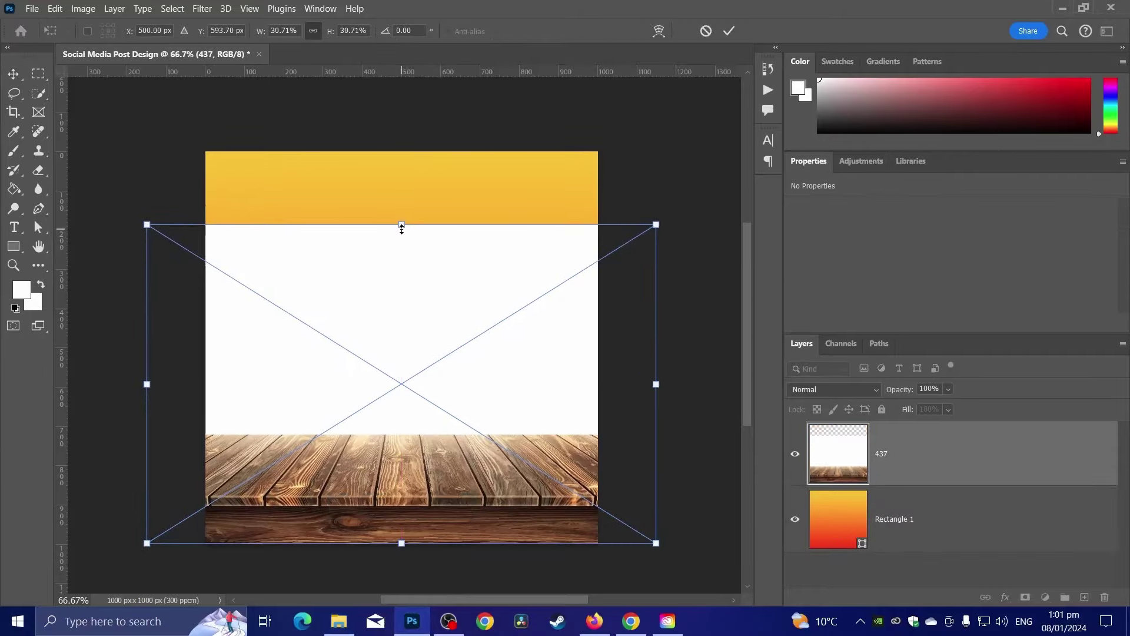
drag(402, 225, 404, 142)
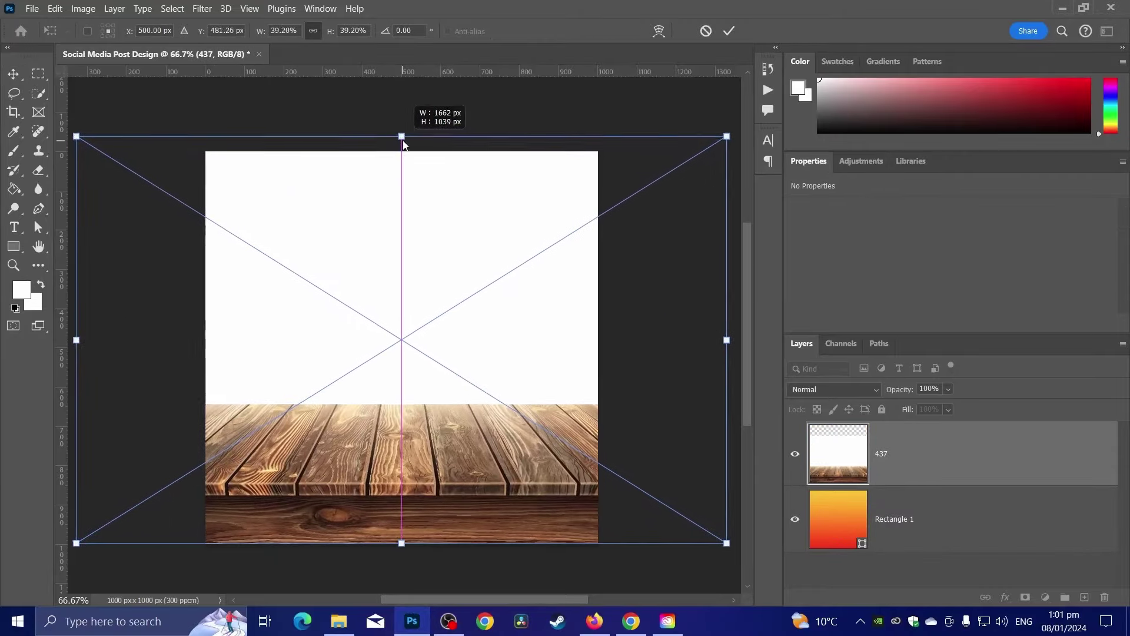
drag(378, 263, 380, 329)
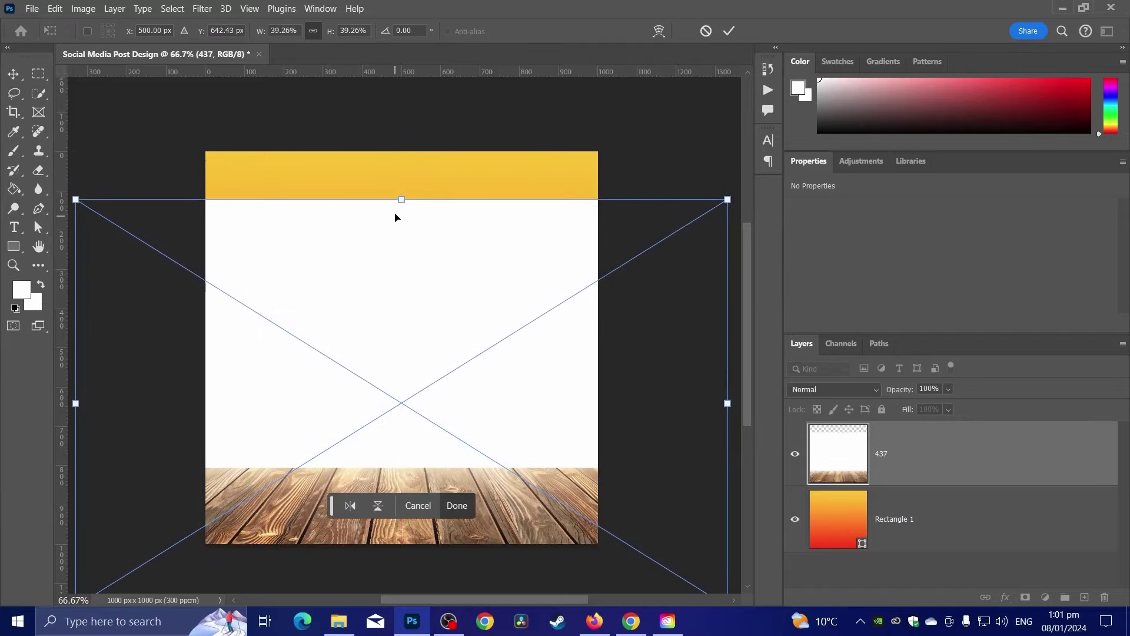
drag(401, 199, 403, 137)
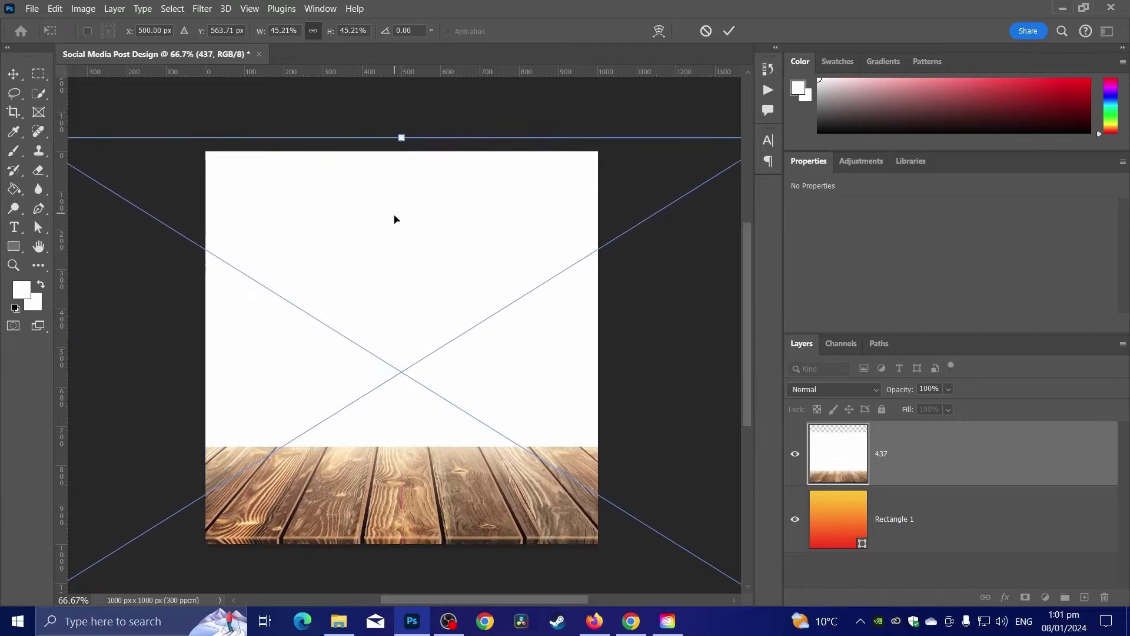
drag(394, 219, 397, 227)
key(Return)
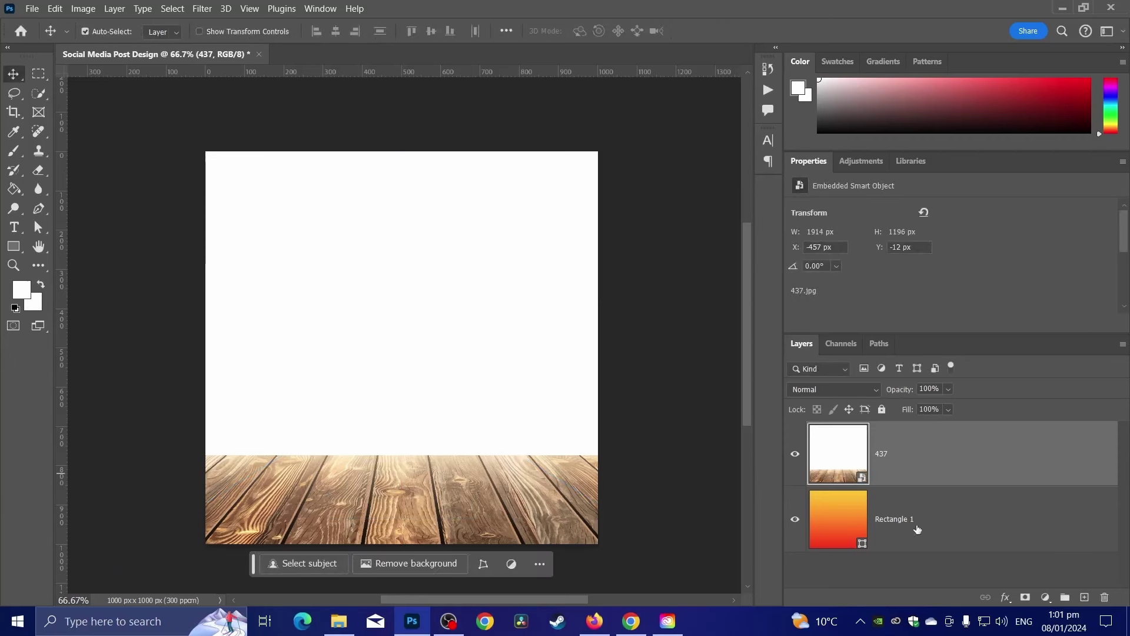
- Copy the canvas-sized area of the 437 image and paste it as a new layer
key(ctrl+a)
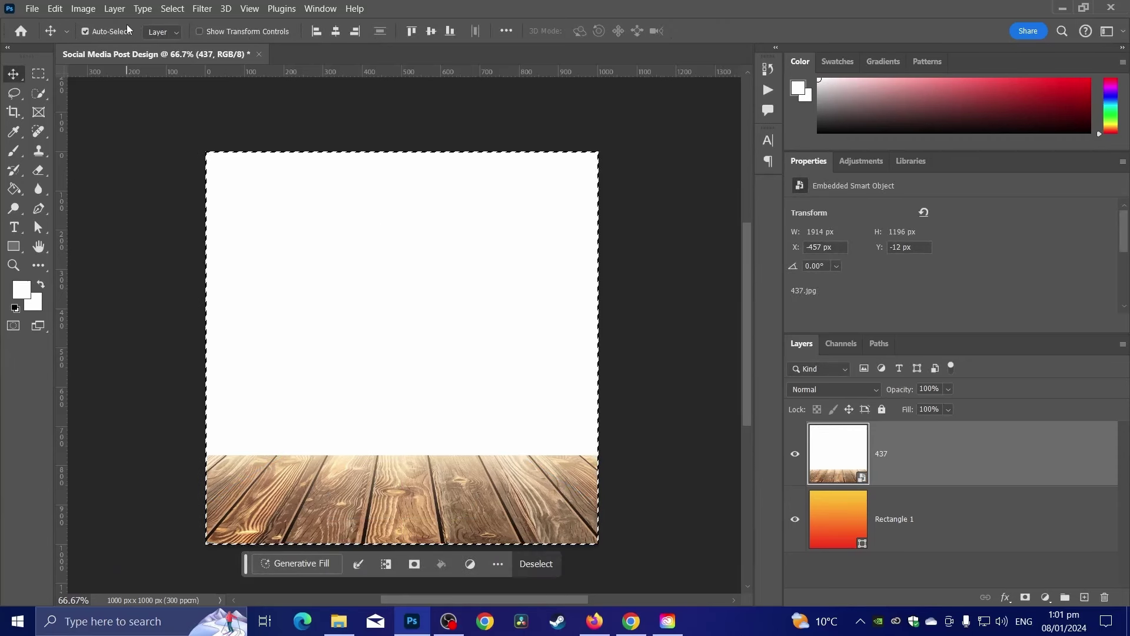
key(ctrl+d)
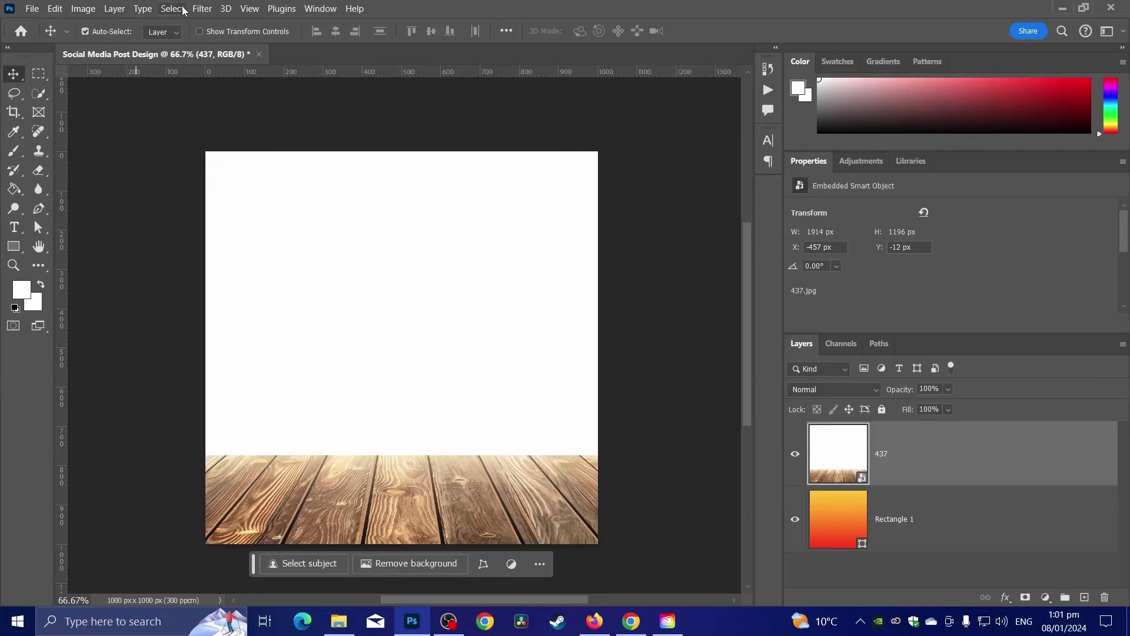
click(182, 9)
click(171, 19)
click(52, 8)
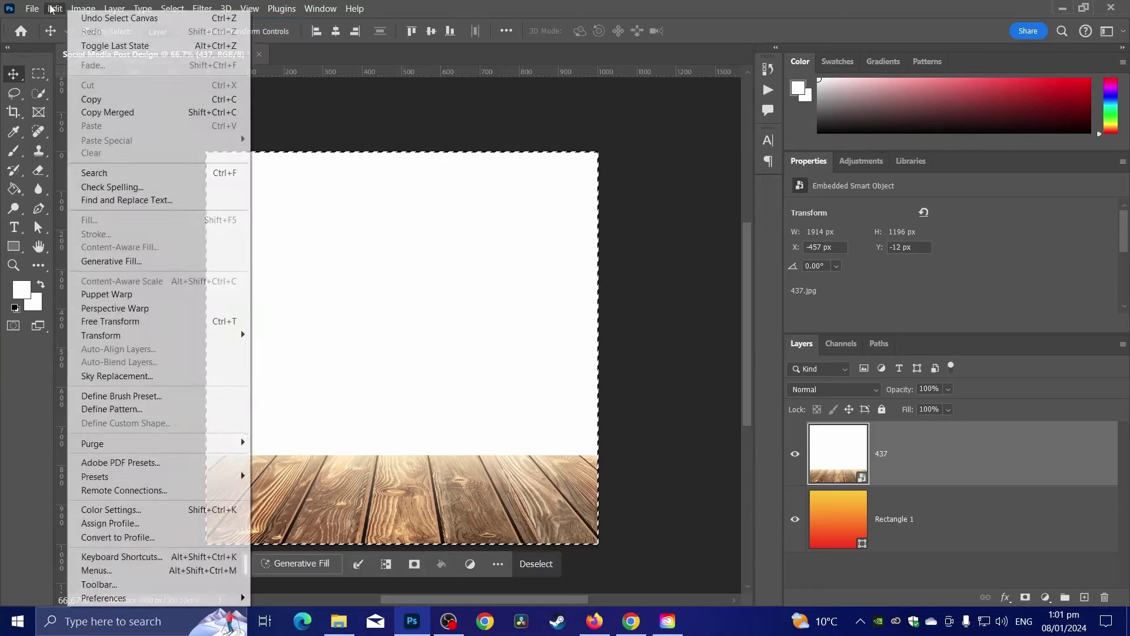
click(91, 99)
click(54, 9)
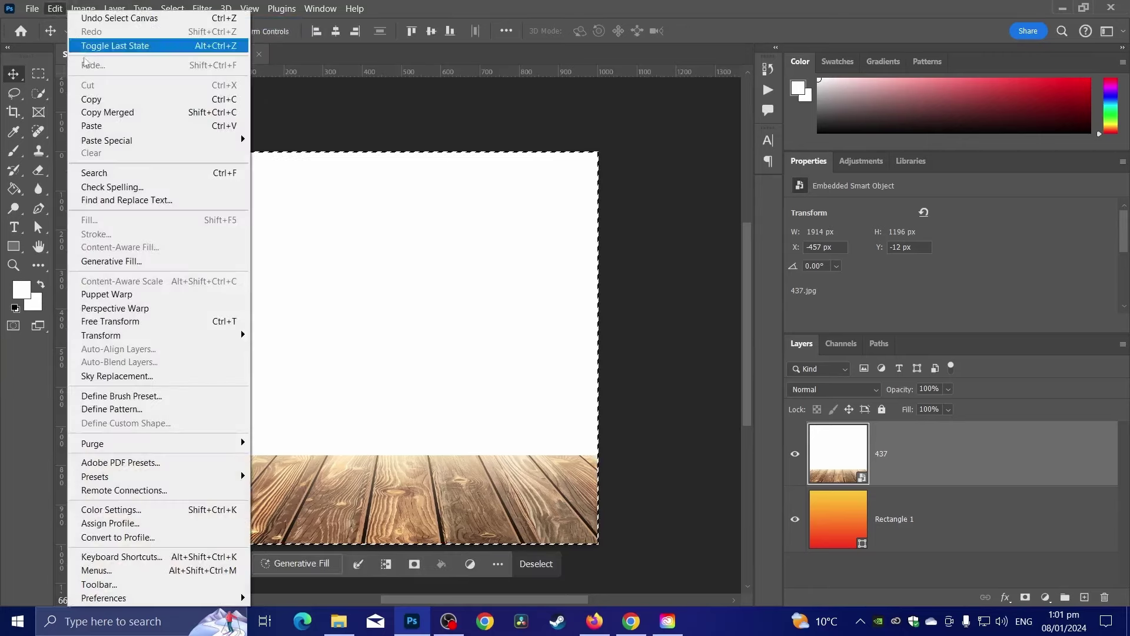
click(91, 125)
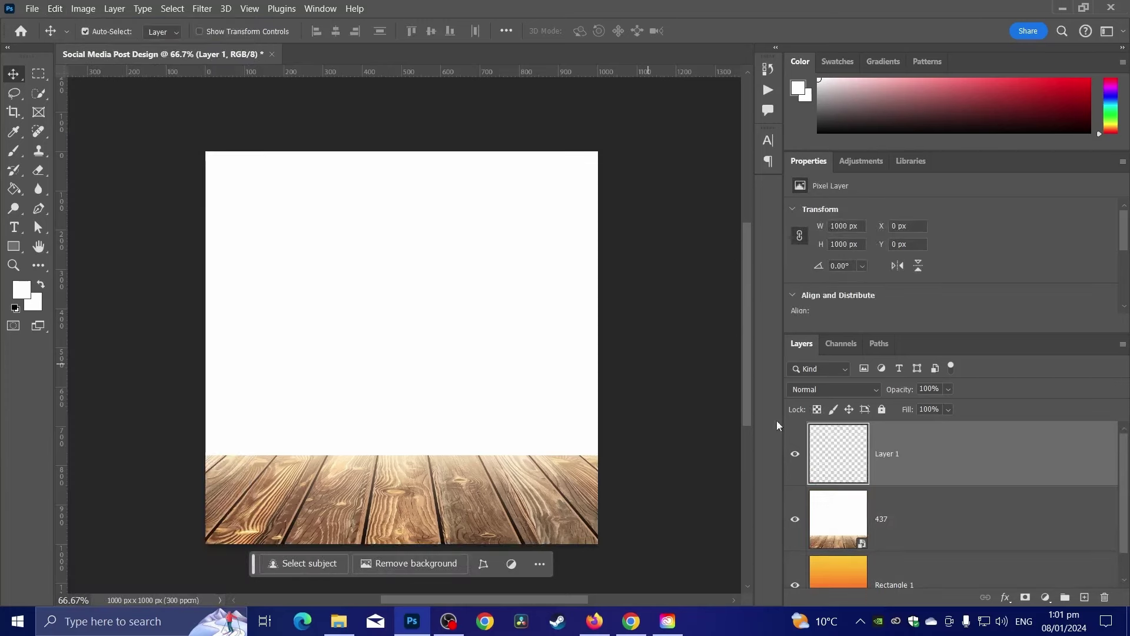
- Delete the original 437 smart object layer and select the pasted copy
click(916, 509)
key(Delete)
click(880, 447)
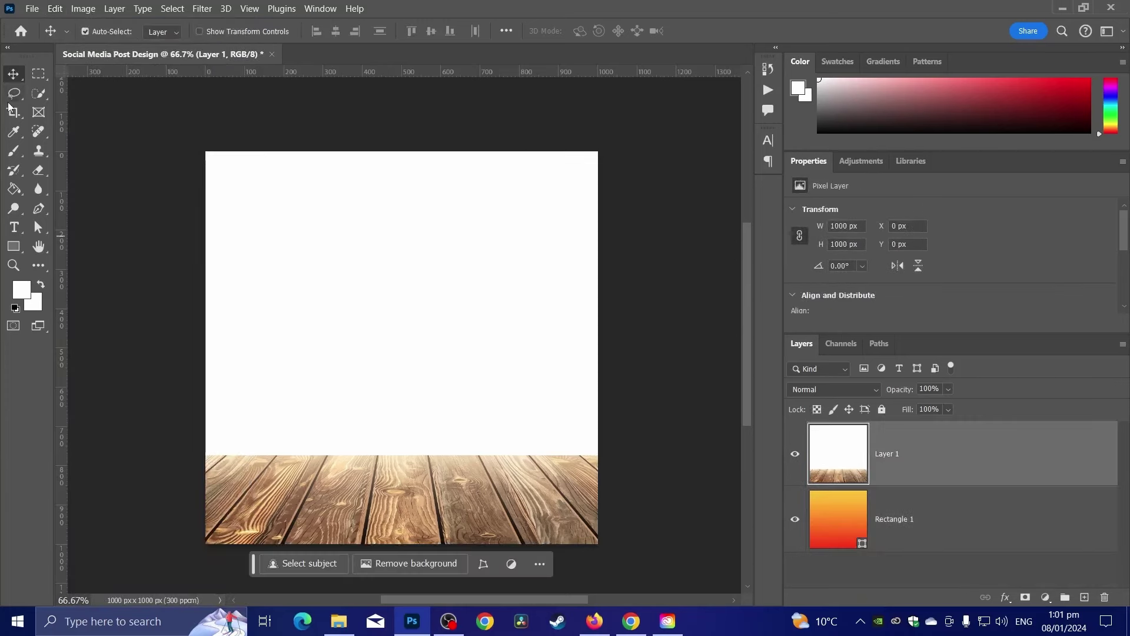
- Erase the white area above the wooden planks using a rectangular selection, then clear the selection
click(38, 74)
drag(206, 152, 622, 458)
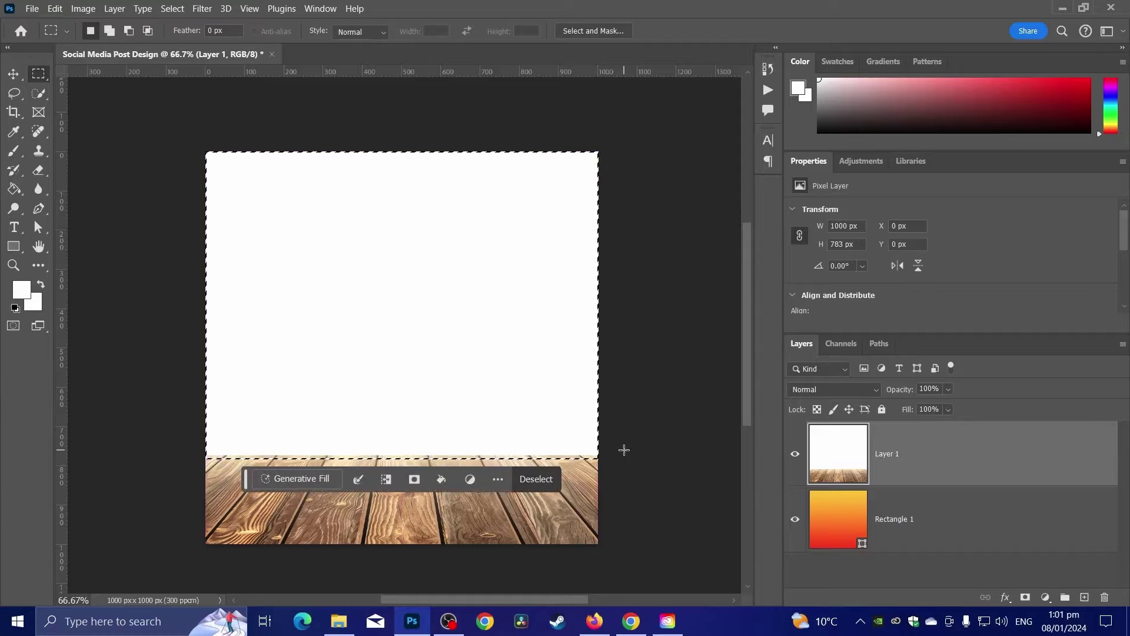
key(Delete)
key(ctrl+d)
key(ctrl+0)
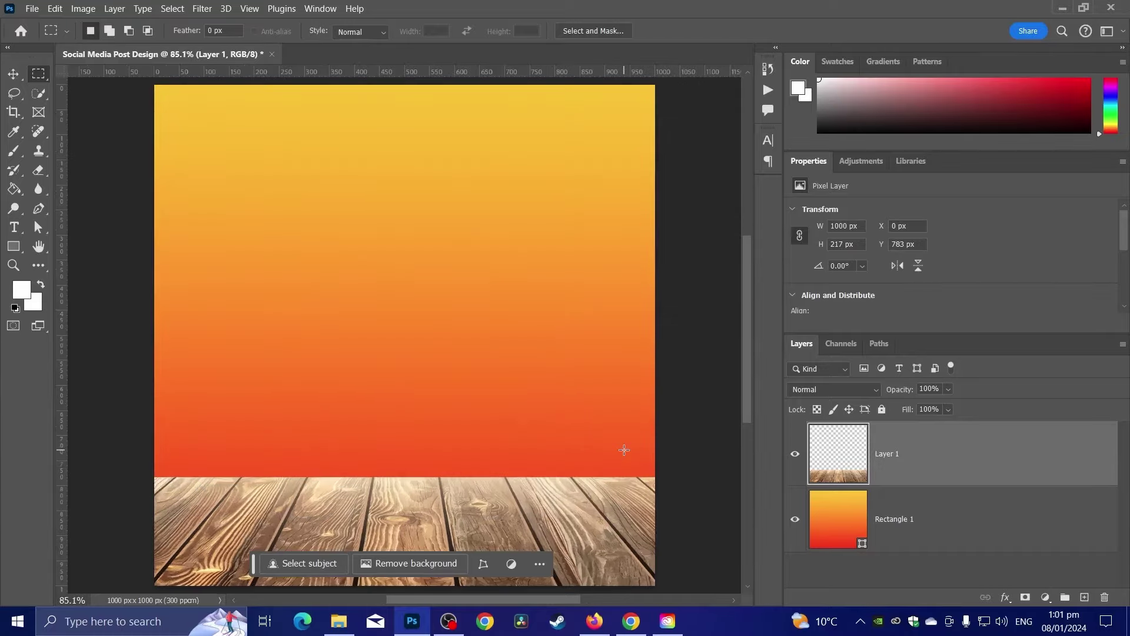
- Set the blending mode of the wooden planks layer to Hard Light
scroll(385, 386, up, 2)
drag(384, 393, 337, 287)
scroll(338, 287, down, 1)
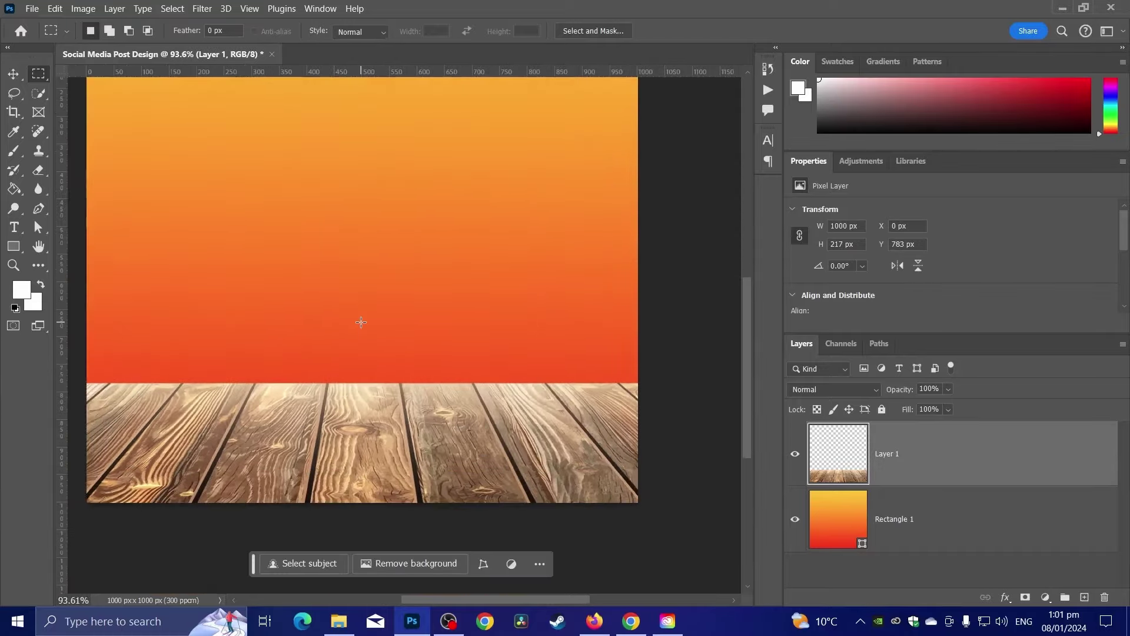
drag(361, 322, 392, 355)
key(ctrl+0)
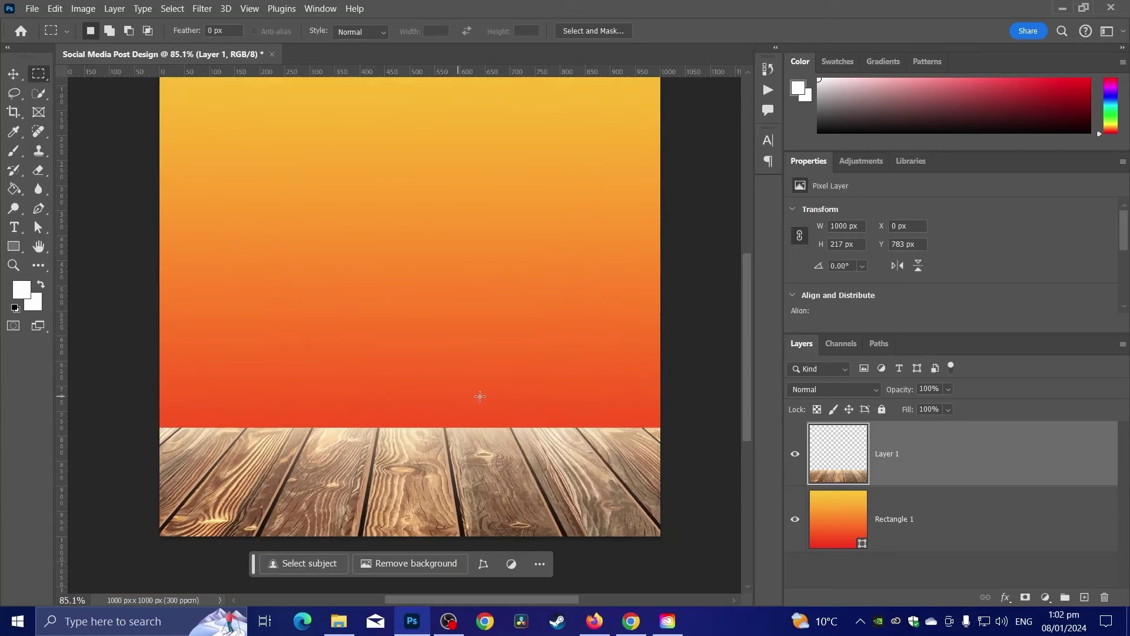
click(846, 391)
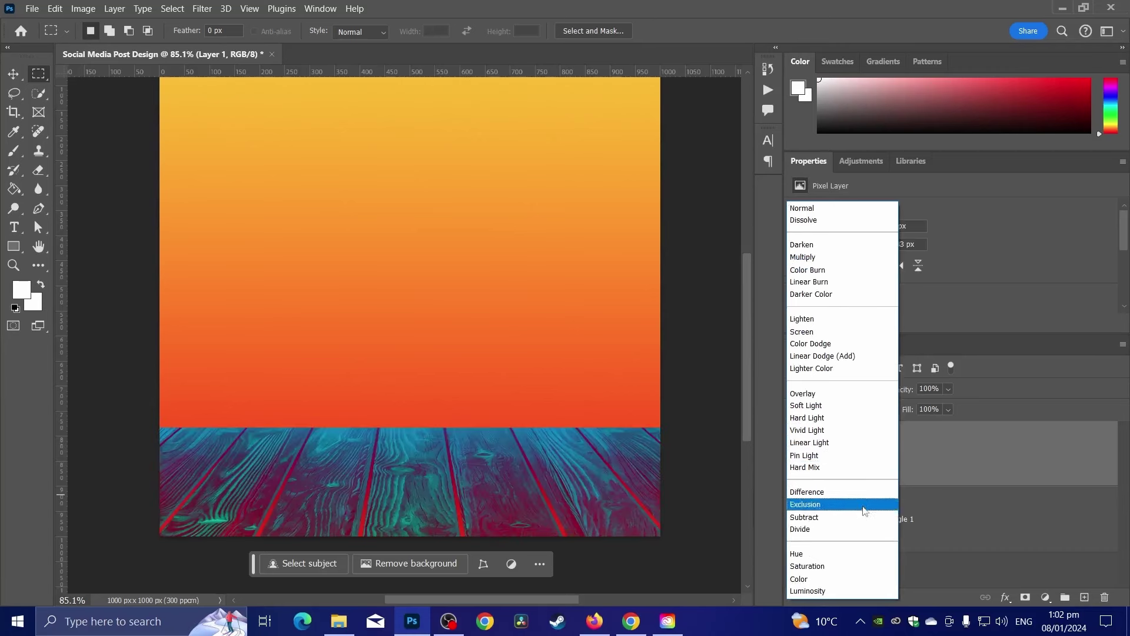
click(863, 419)
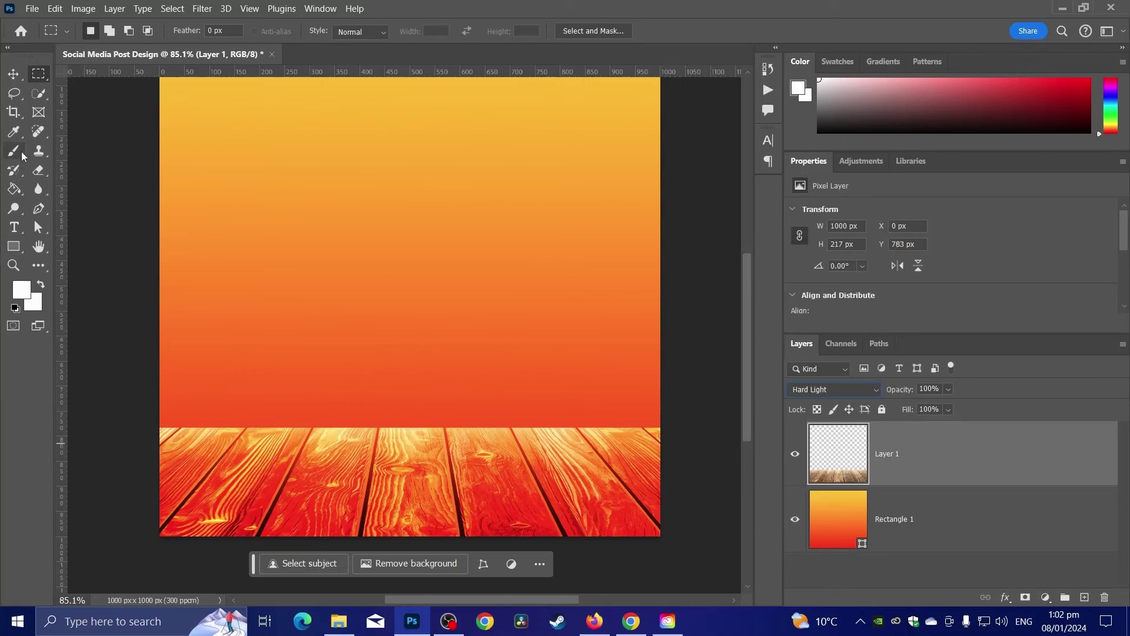
drag(14, 151, 54, 153)
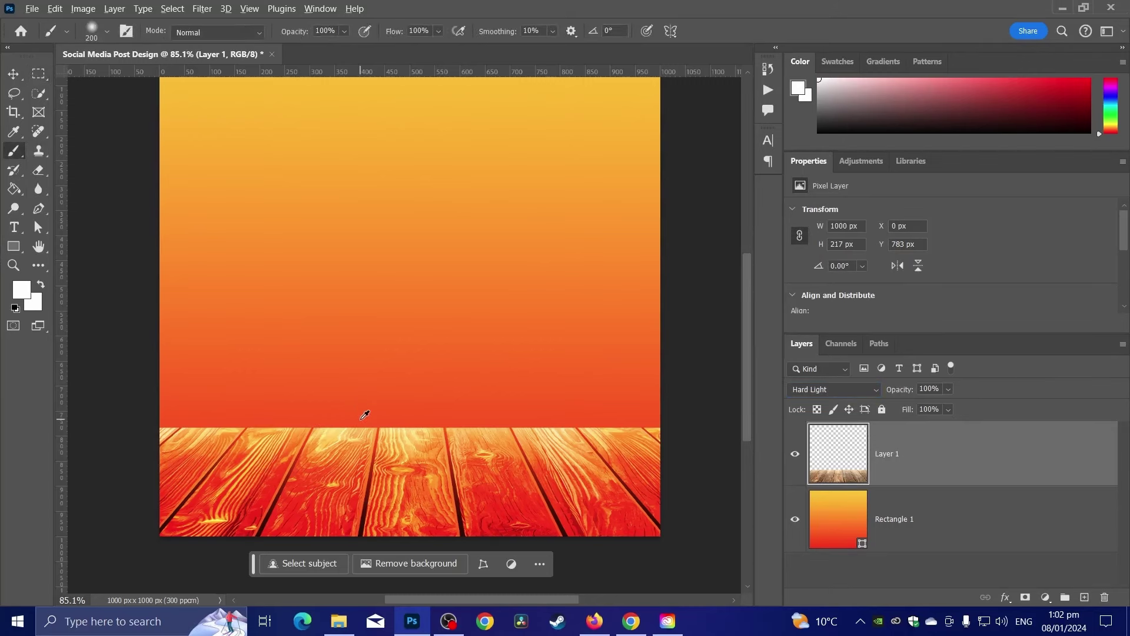
alt+click(362, 418)
click(1084, 598)
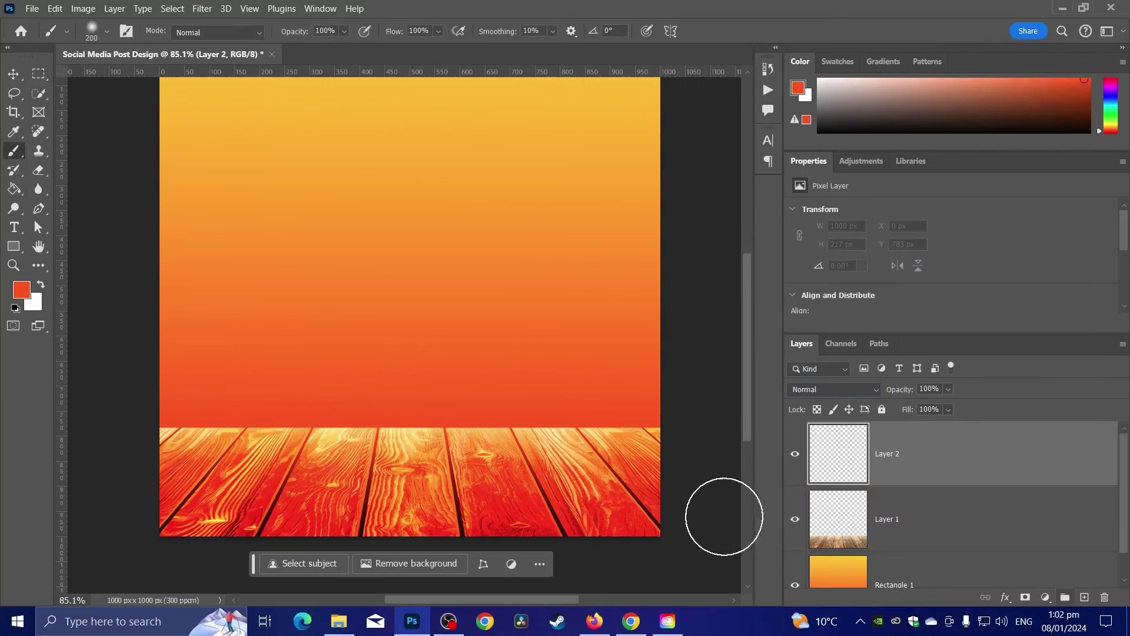
key(bracketright)
key(bracketright)
key(bracketright)
key(bracketright)
key(bracketright)
key(bracketright)
key(bracketright)
key(bracketright)
key(bracketright)
key(bracketright)
key(bracketright)
key(bracketright)
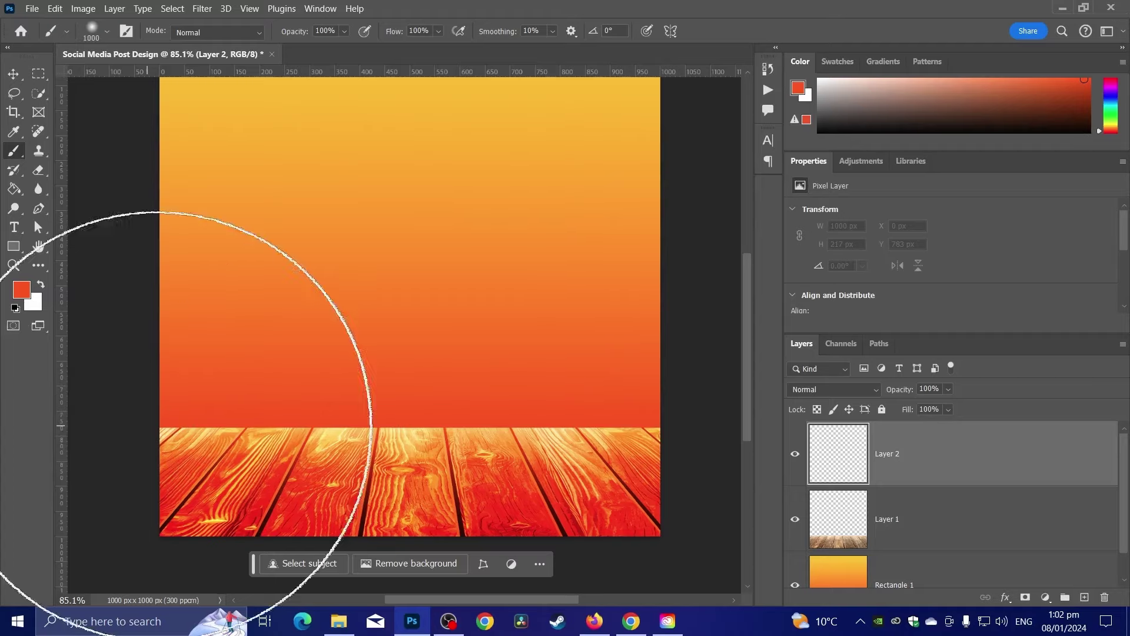
click(923, 515)
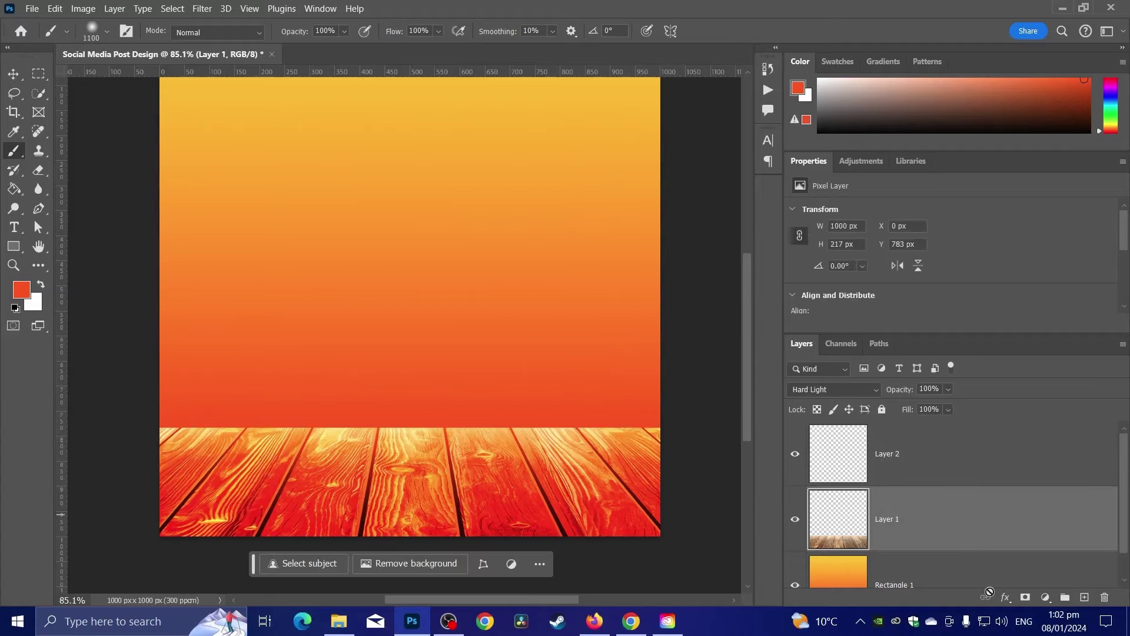
click(928, 469)
key(Delete)
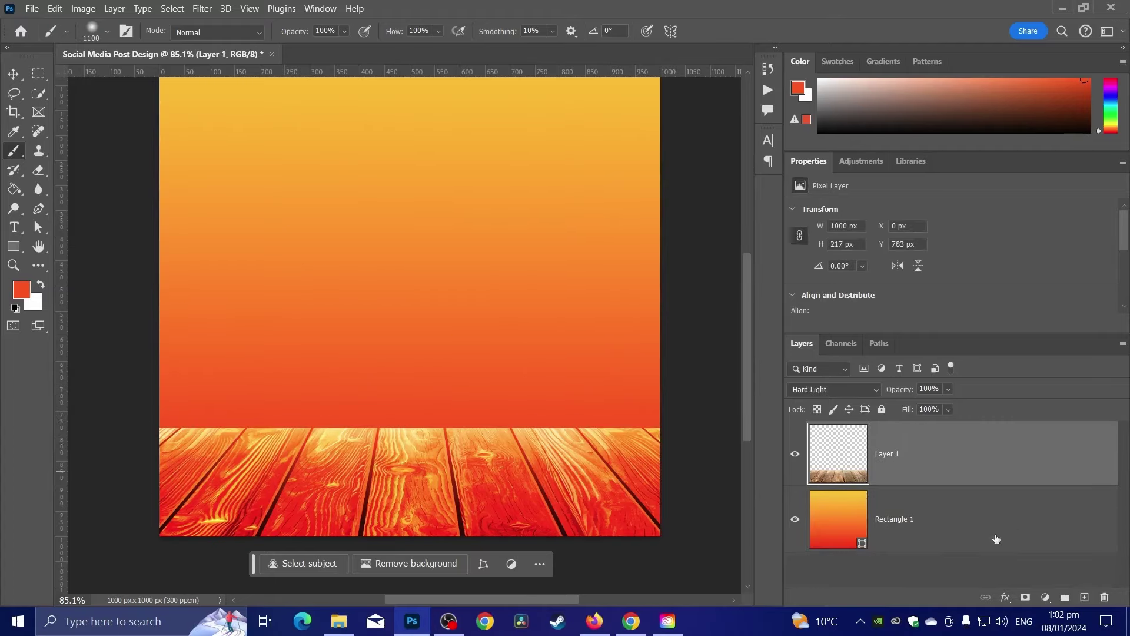
- Add a layer mask to the planks layer and paint black with a 500 px soft brush to fade the planks' upper edge
click(1026, 597)
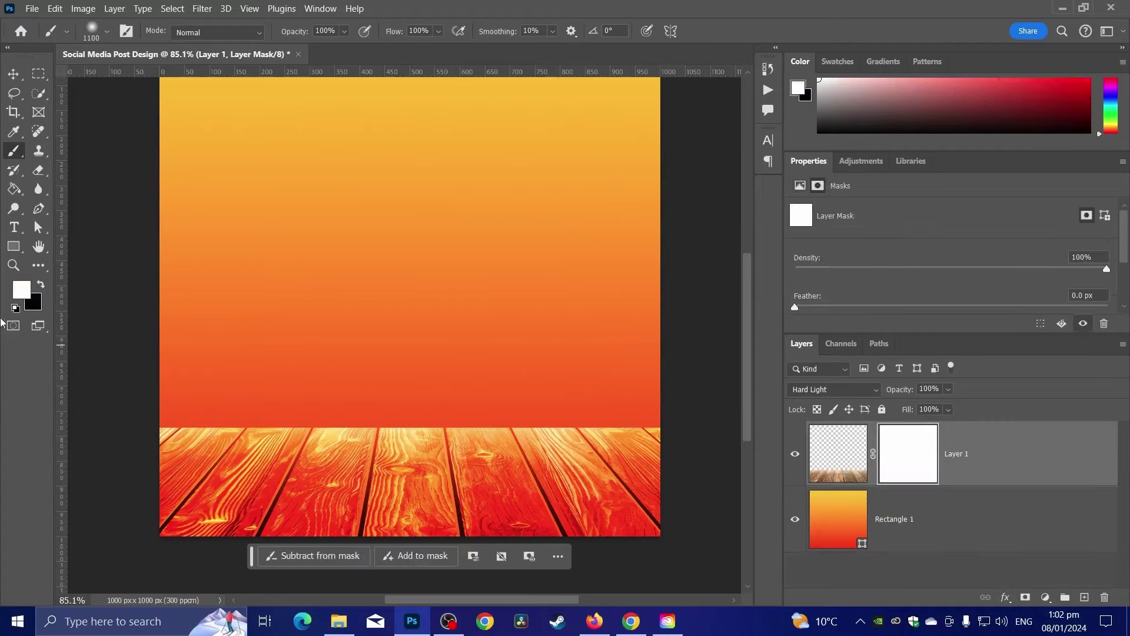
click(41, 284)
key(bracketleft)
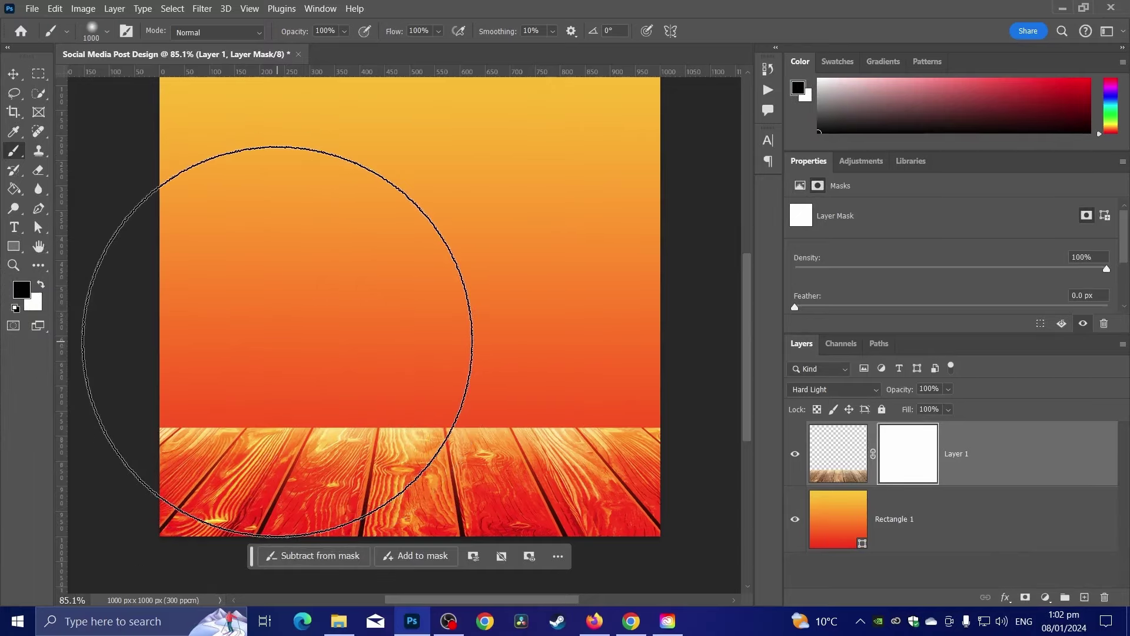
key(bracketleft)
key(bracketleft)
key(bracketleft)
key(bracketleft)
key(bracketleft)
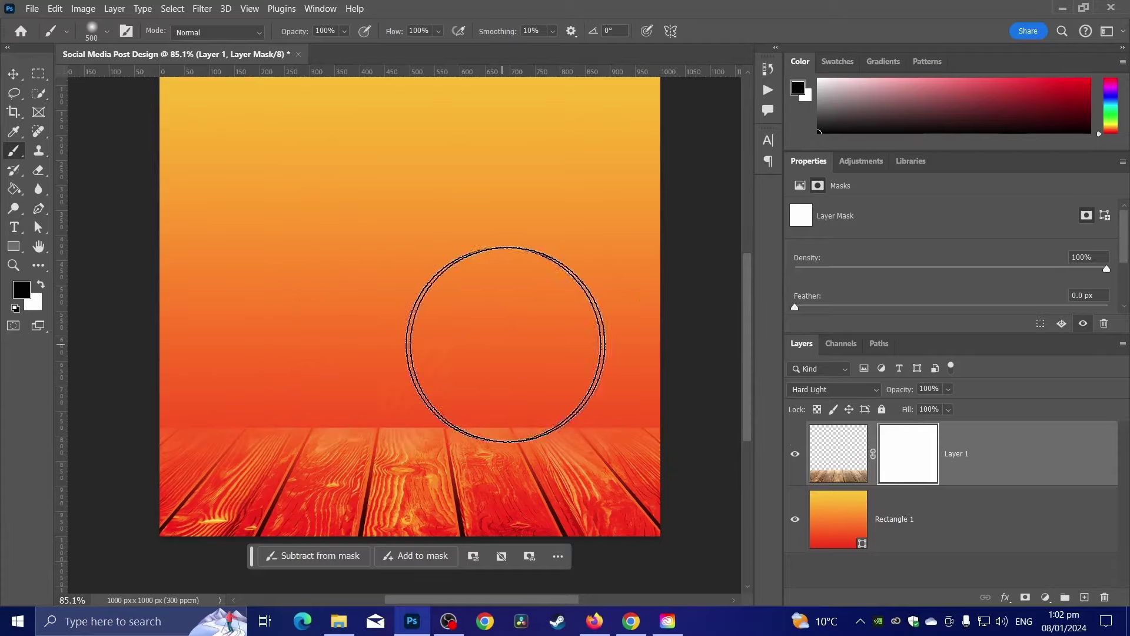
mouse_move(505, 345)
mouse_down()
mouse_move(318, 328)
mouse_move(523, 322)
mouse_move(134, 293)
mouse_up()
scroll(162, 335, down, 5)
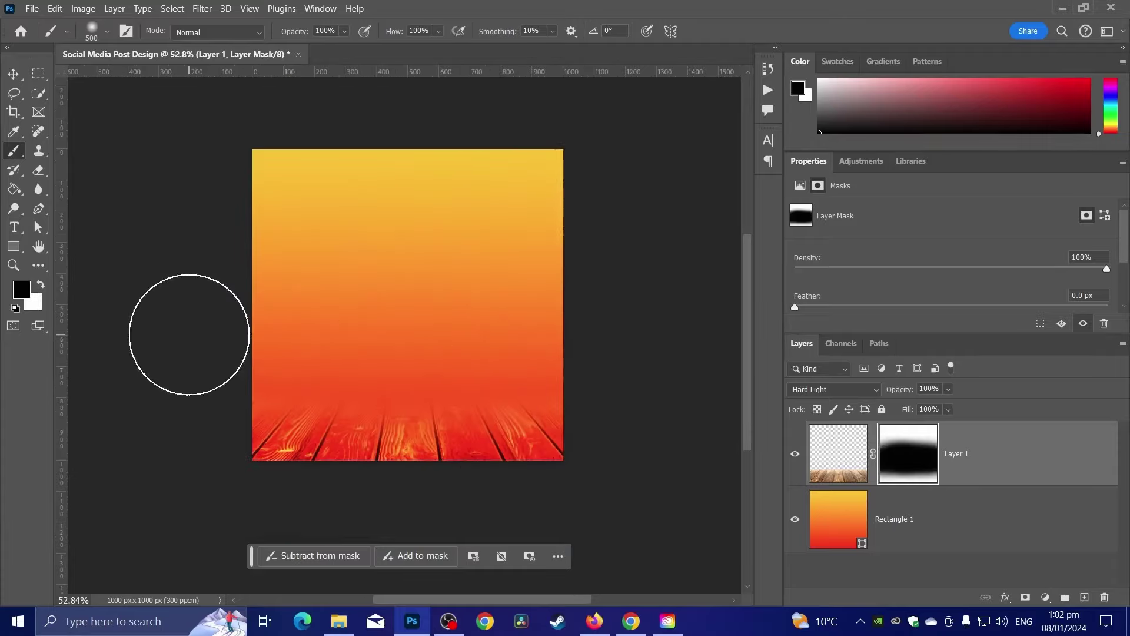
- Shift the gradient fill of Rectangle 1 downward so yellow fills the upper background and orange falls on the planks
scroll(189, 334, up, 3)
scroll(241, 340, down, 1)
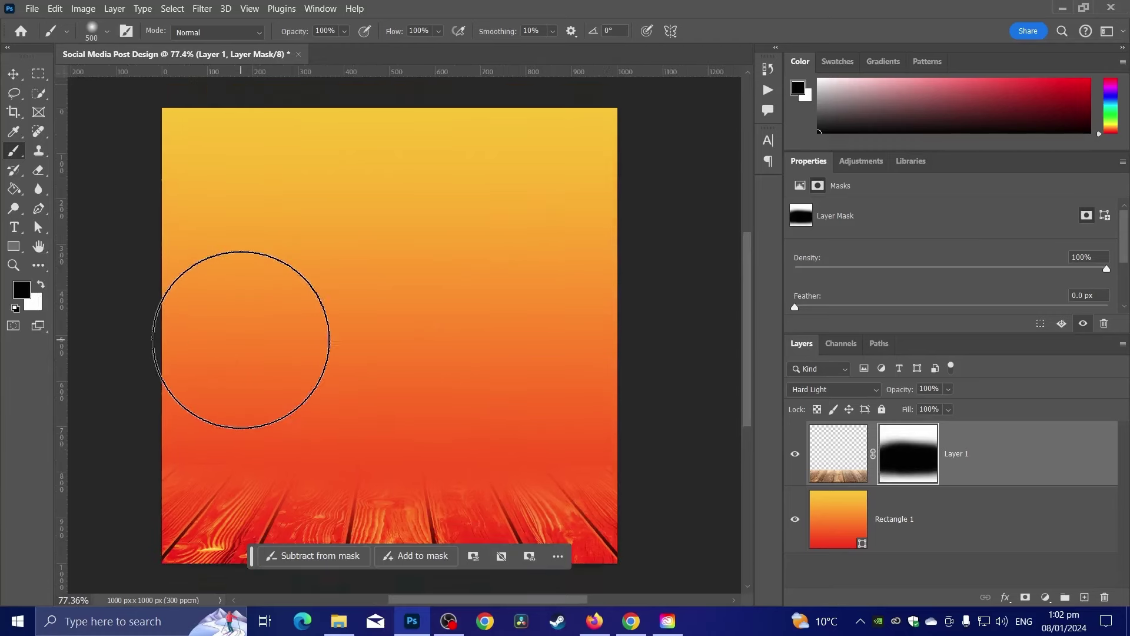
scroll(241, 340, up, 1)
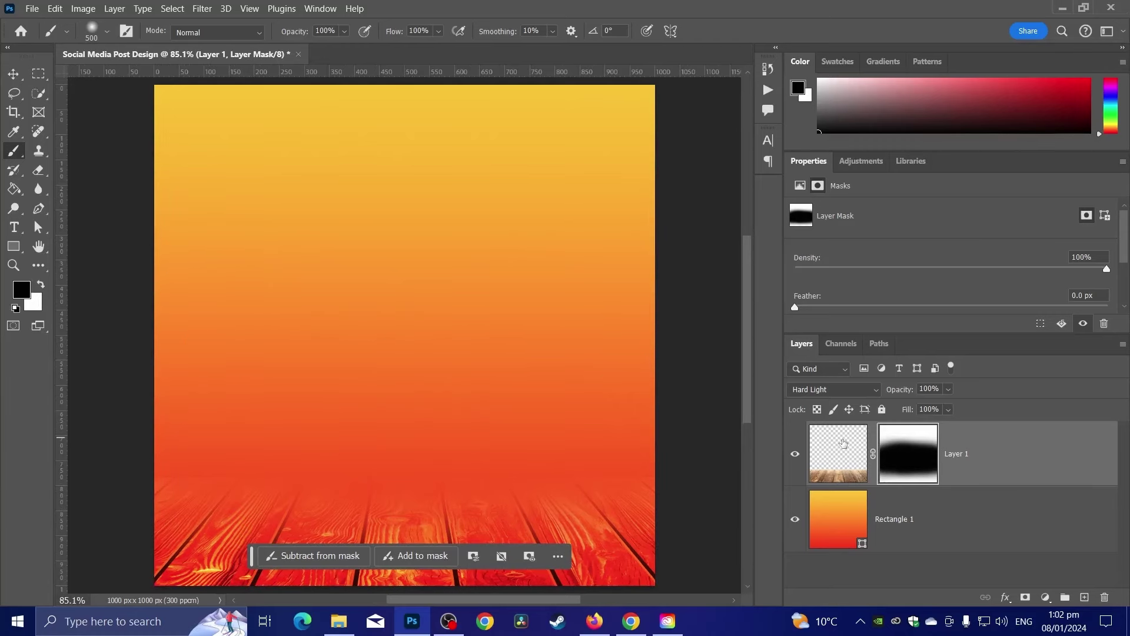
click(881, 519)
double_click(839, 518)
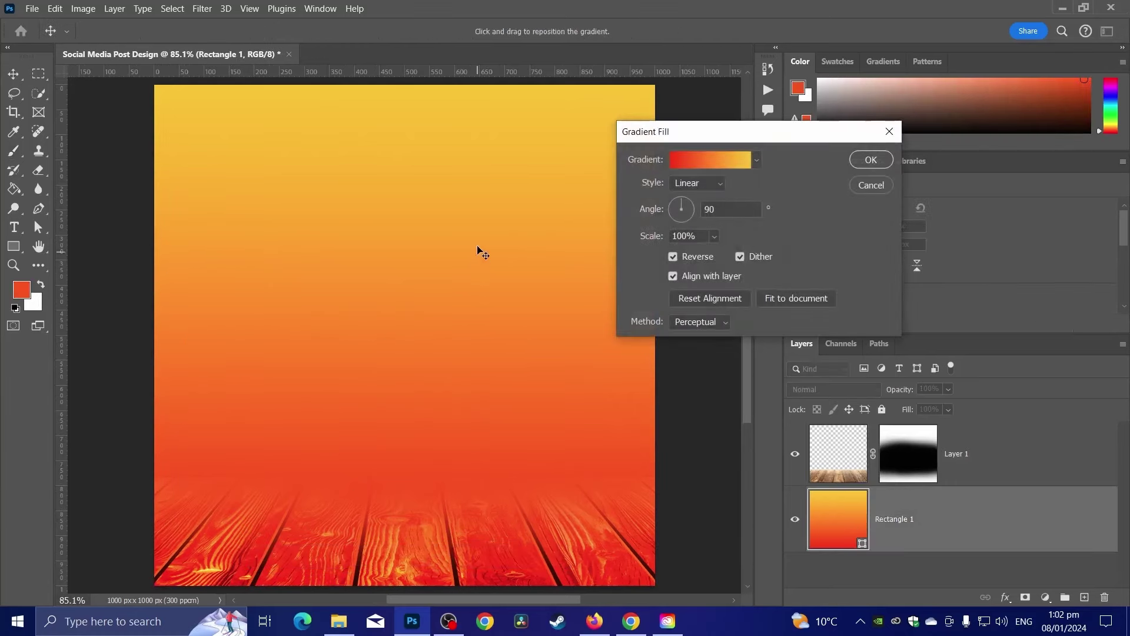
drag(479, 250, 478, 534)
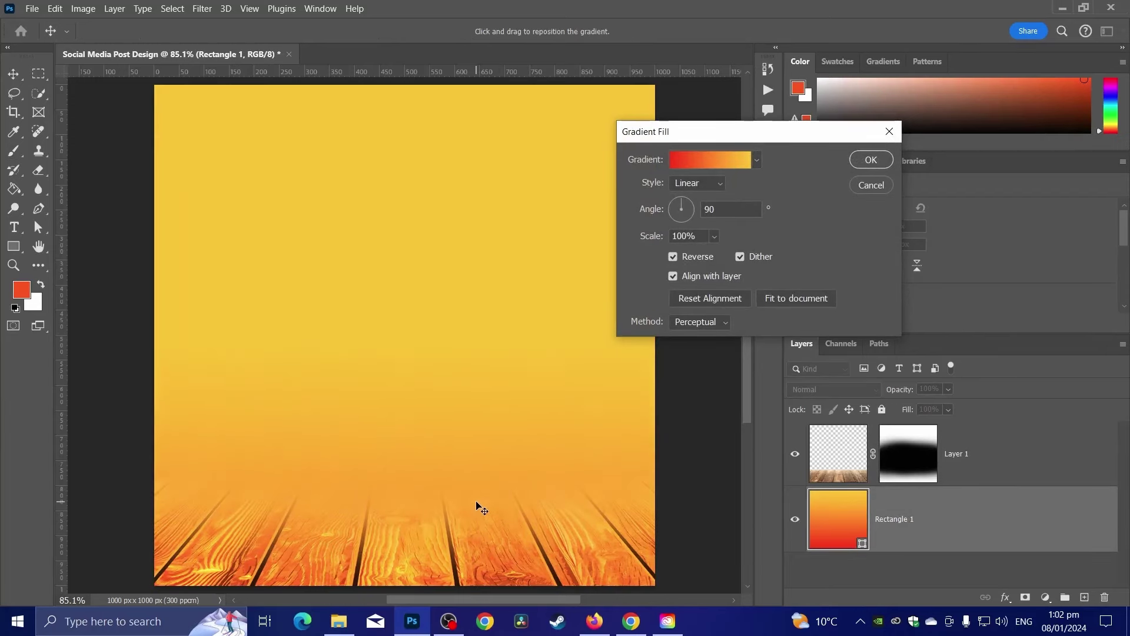
key(b)
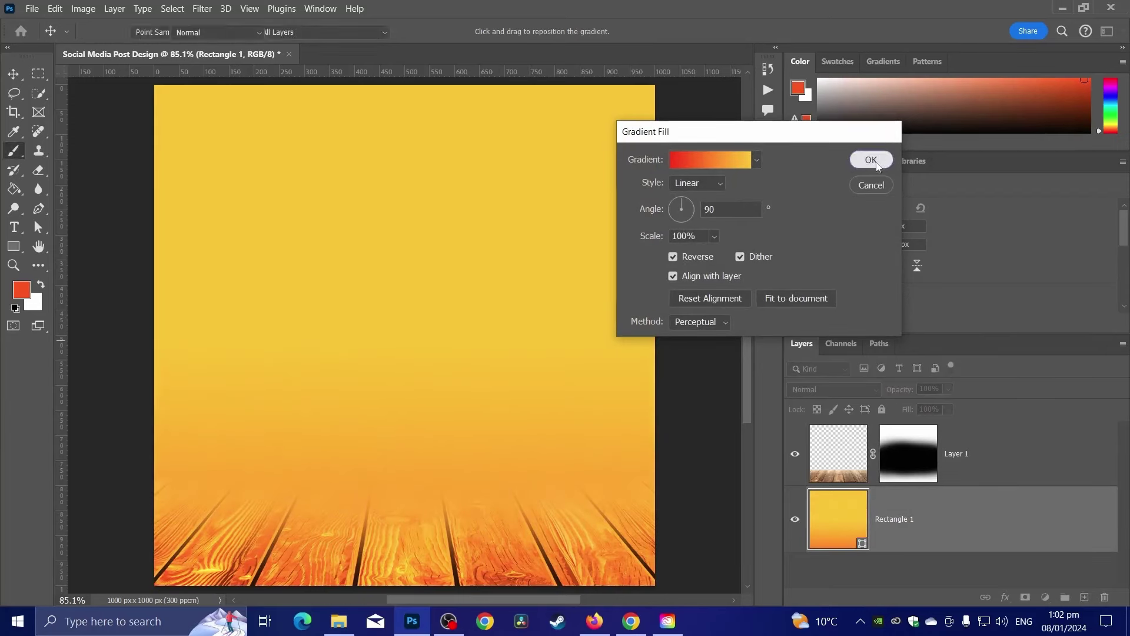
click(873, 160)
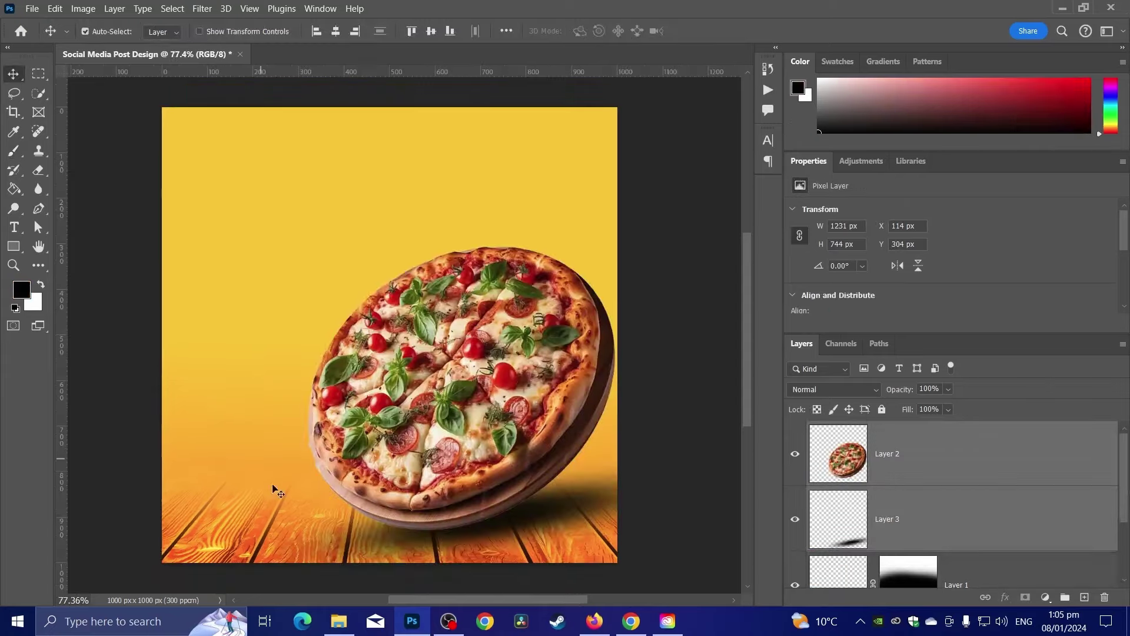
- Open the PSD "Delicious potato onion caramelized pizza -11" from its Downloads folder, and return to the Social Media Post Design document
click(338, 621)
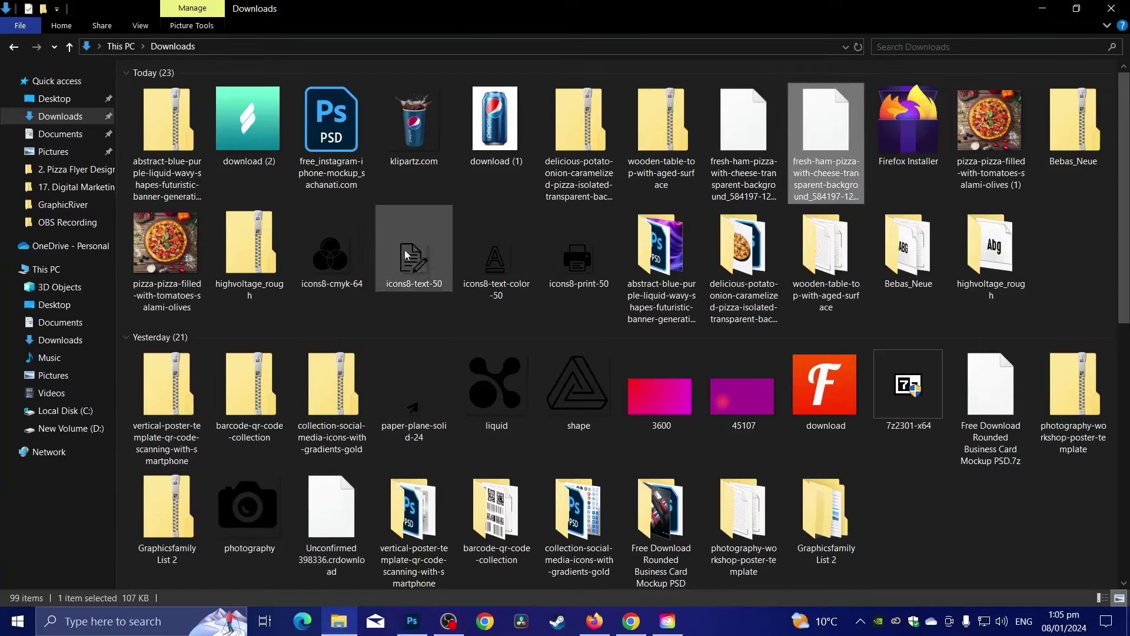
double_click(749, 259)
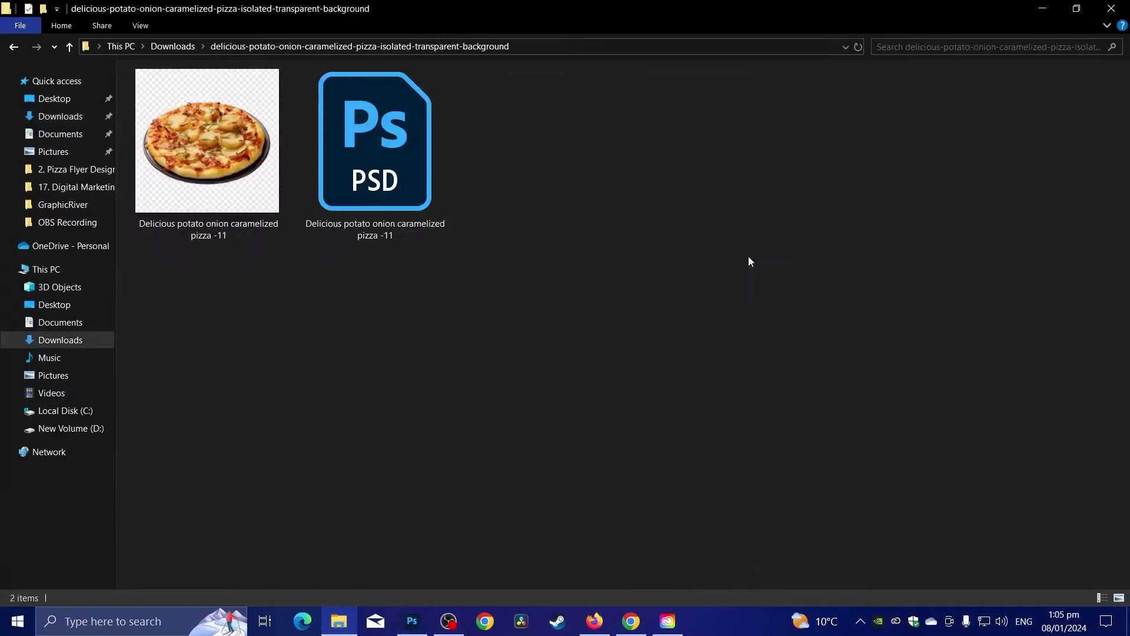
click(252, 176)
click(341, 172)
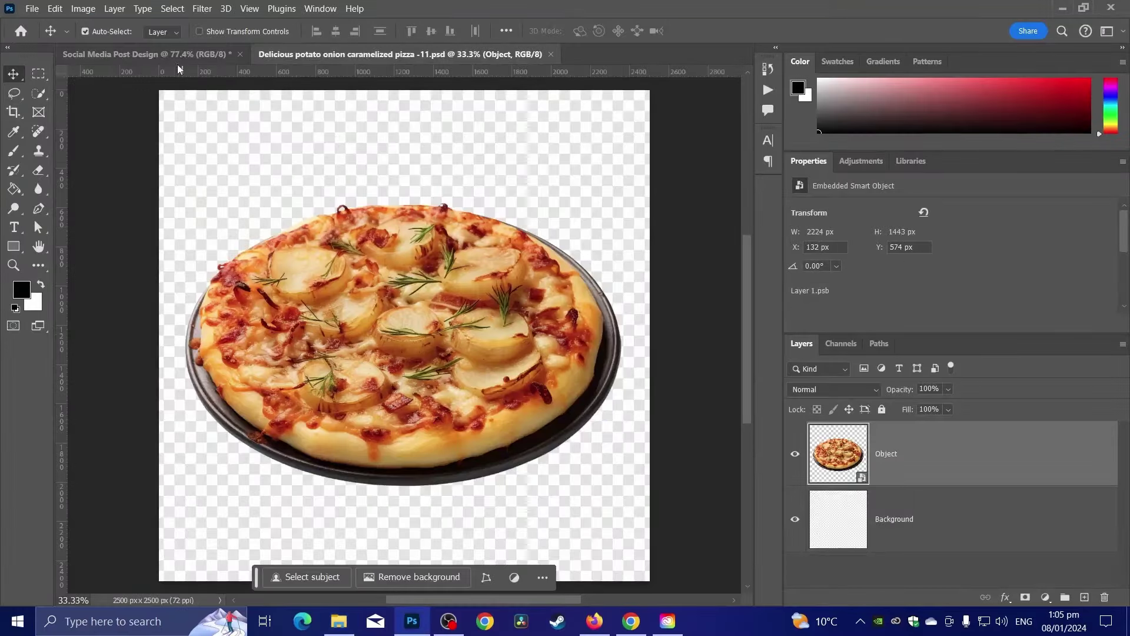
click(174, 55)
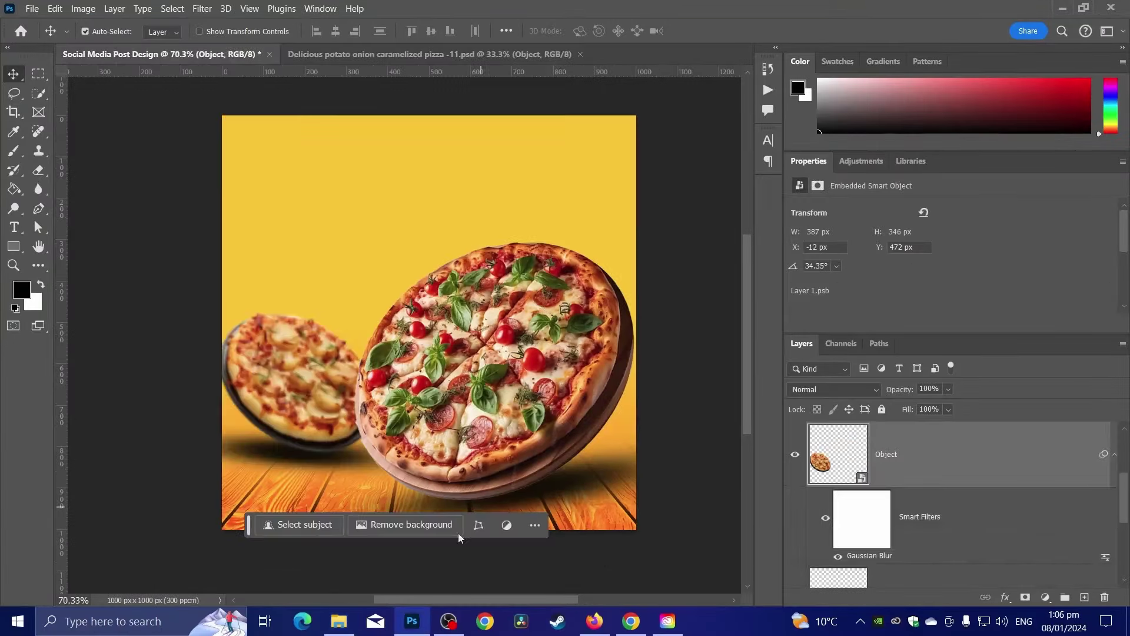
- Place the klipartz.com Pepsi cup image behind the large pizza's upper edge, scaled to about 8.28% and rotated about -14°
click(339, 621)
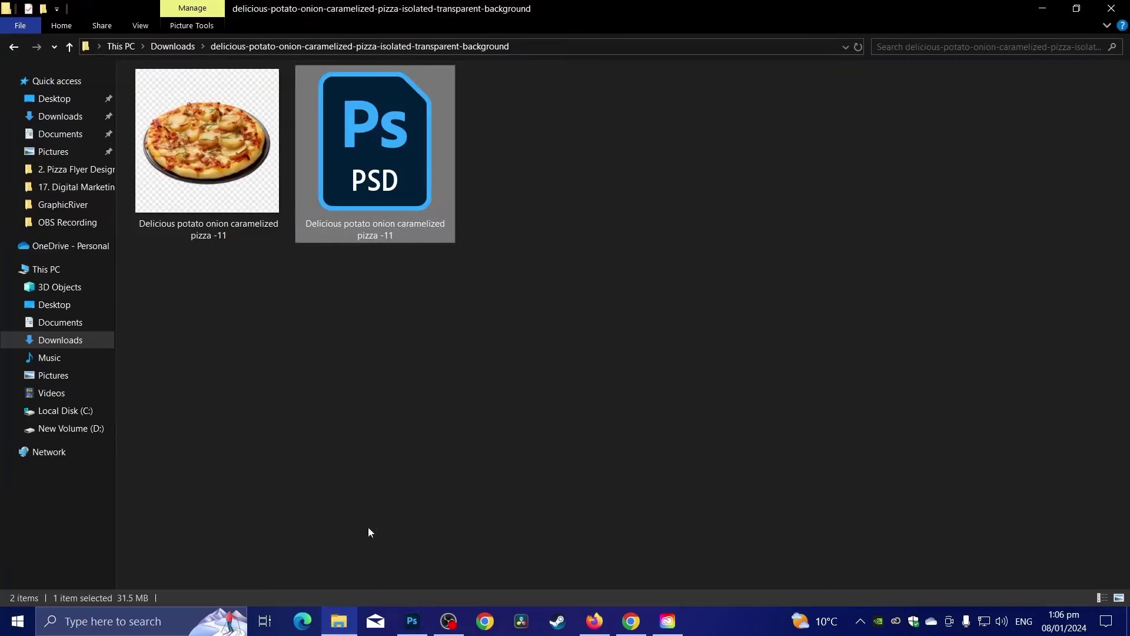
click(412, 621)
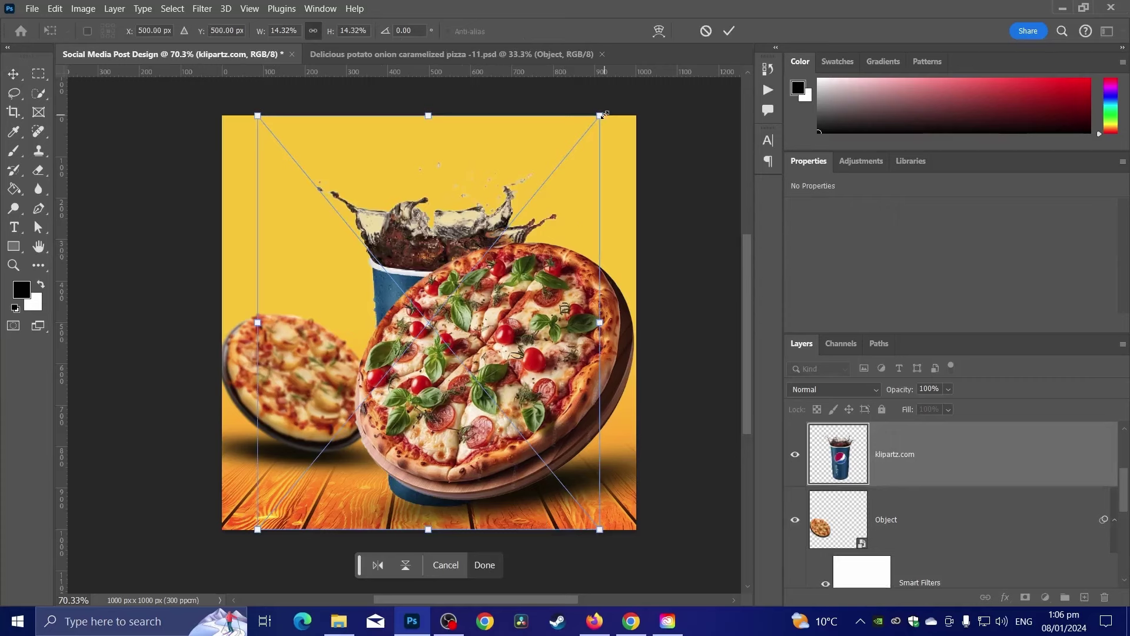
drag(602, 115, 428, 322)
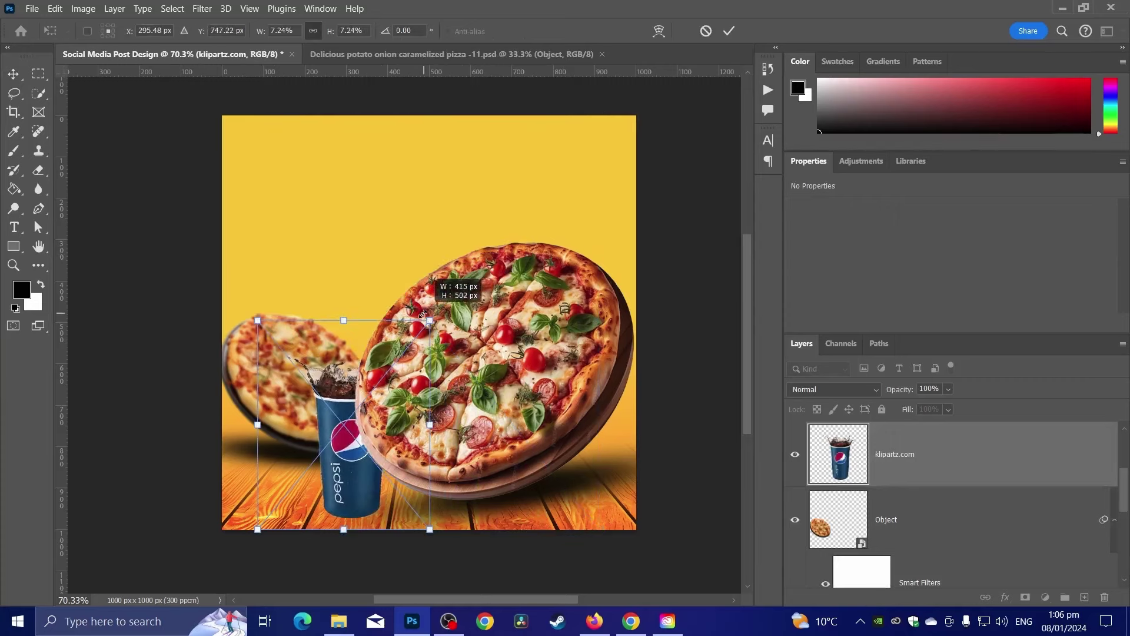
drag(371, 401, 543, 188)
drag(640, 224, 659, 191)
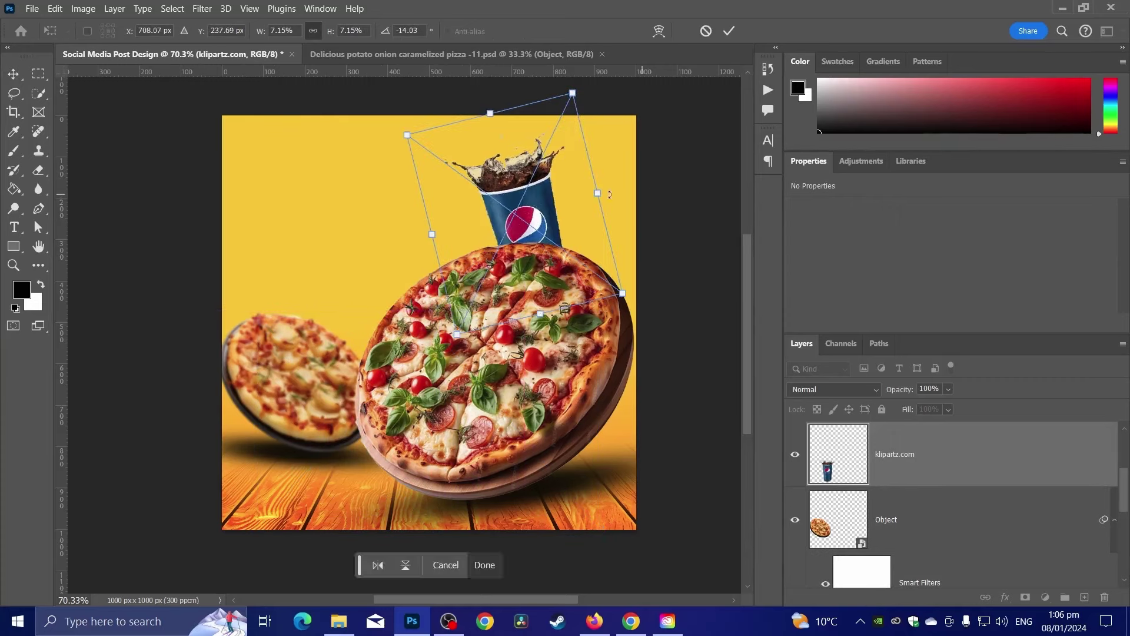
drag(512, 202, 502, 207)
mouse_move(579, 201)
mouse_down()
mouse_move(608, 194)
mouse_move(561, 207)
mouse_up()
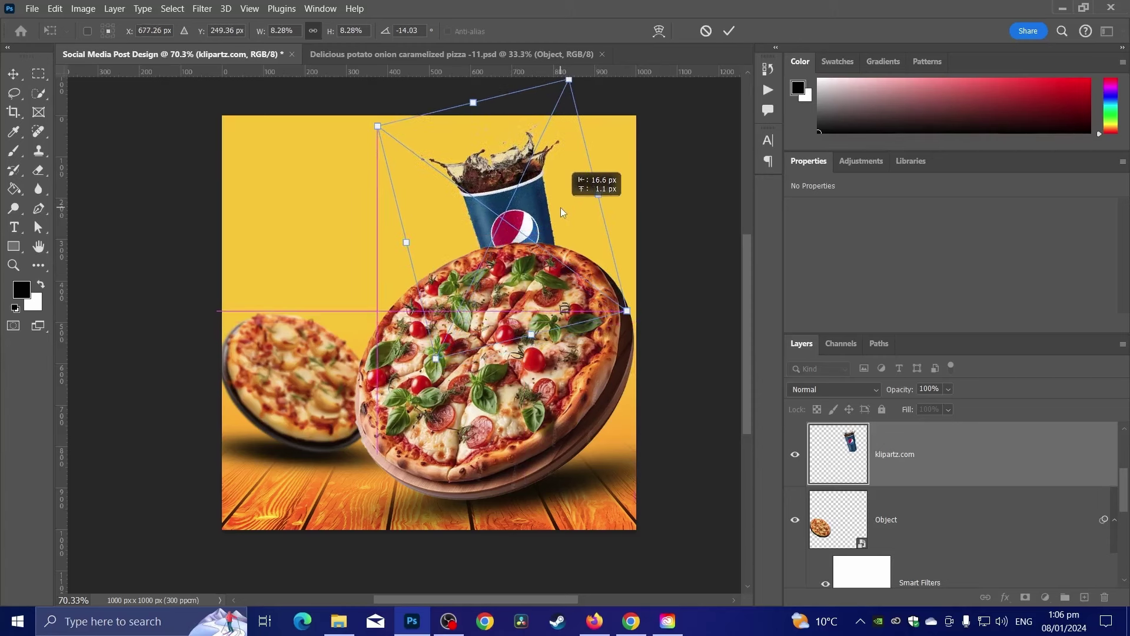
key(Return)
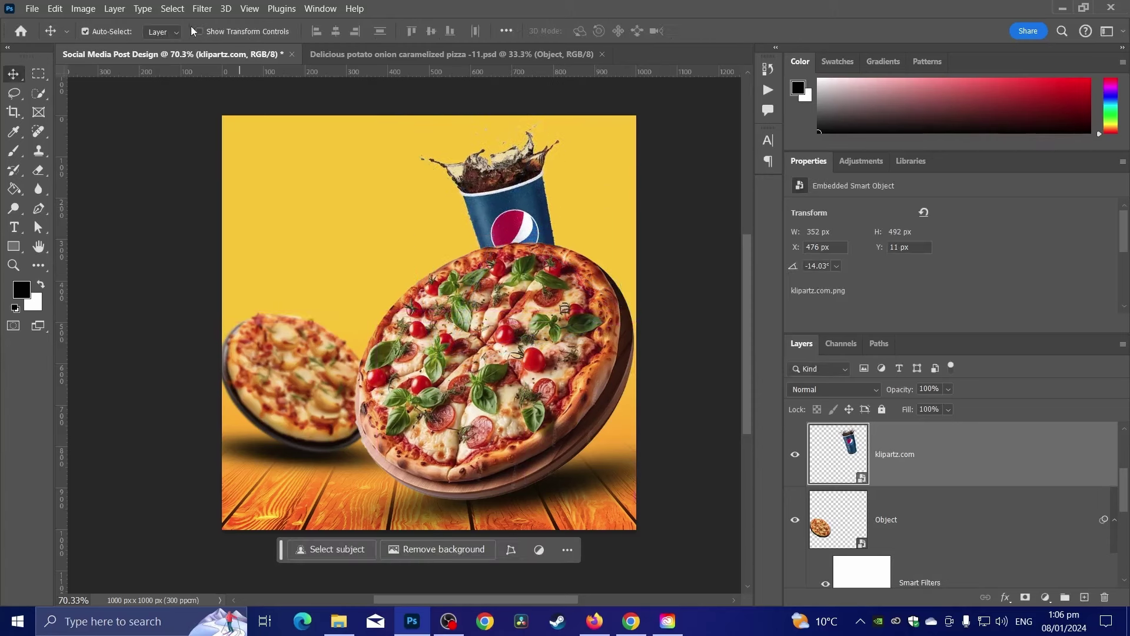
- Apply a slight Gaussian Blur to the Pepsi cup layer
click(202, 8)
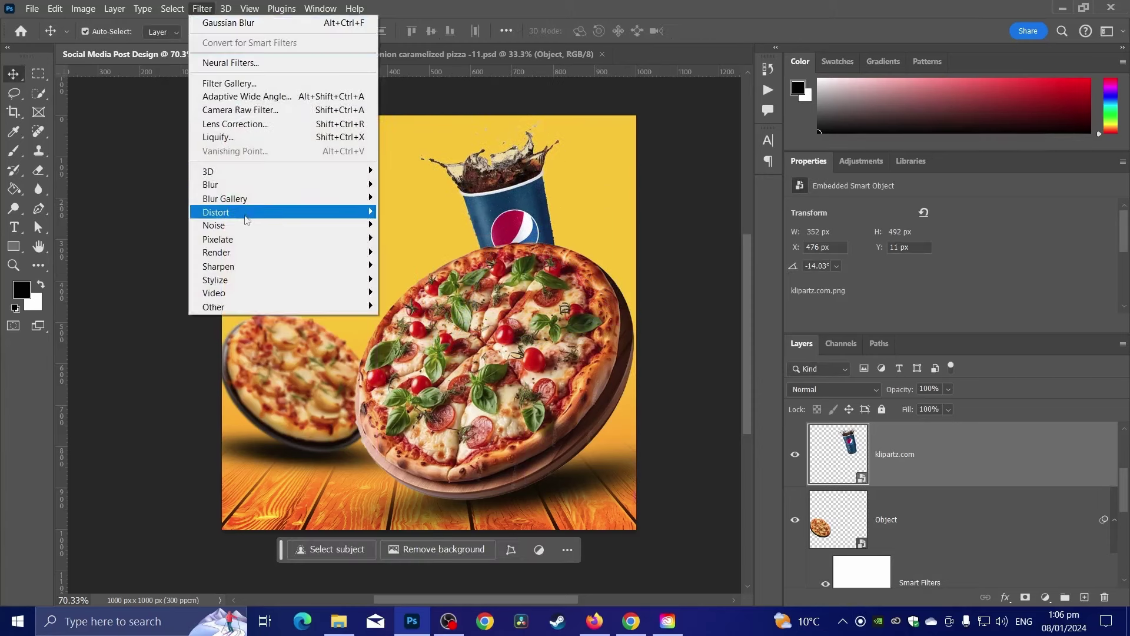
mouse_move(247, 186)
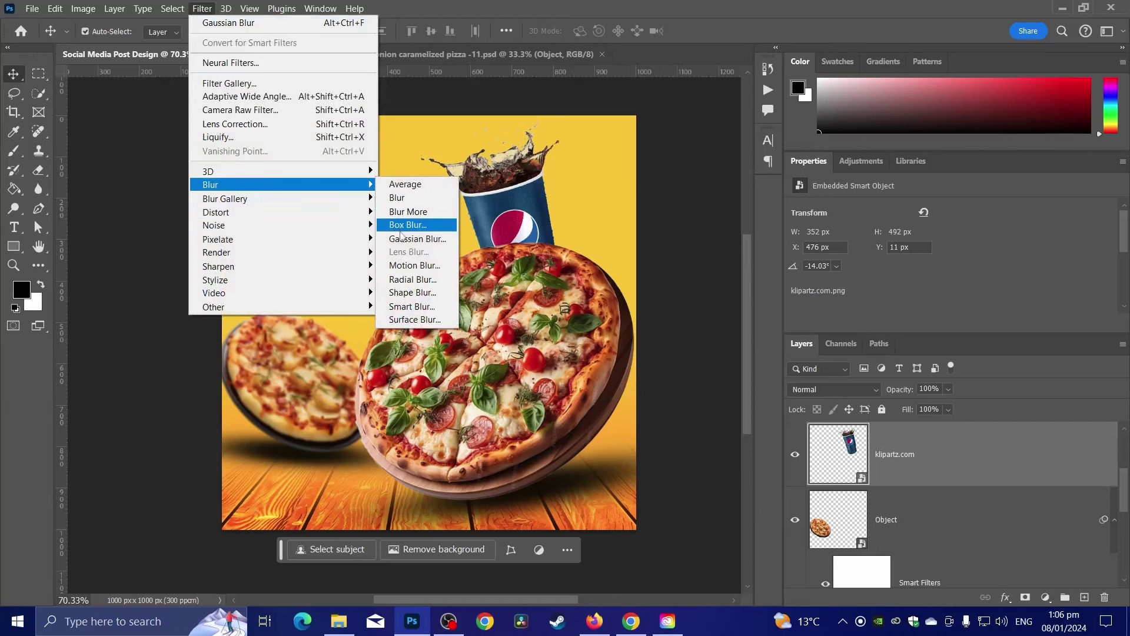
click(436, 240)
click(521, 219)
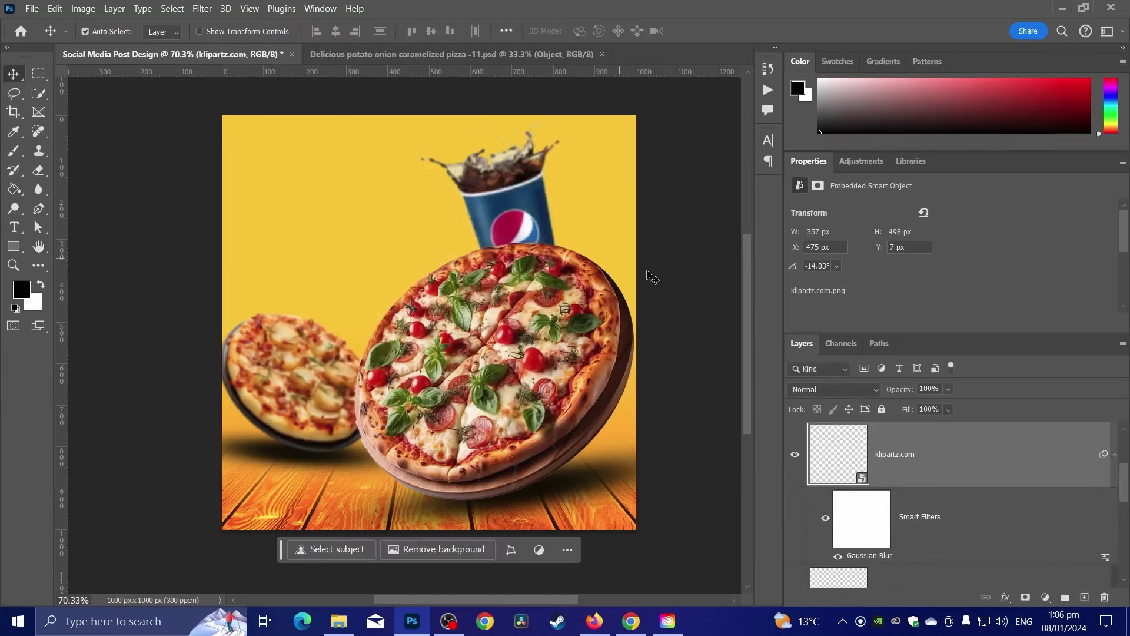
- Load the cup's outline as a selection, paint black over its lower part on a new layer with a 175 px soft brush, and deselect
ctrl+click(860, 453)
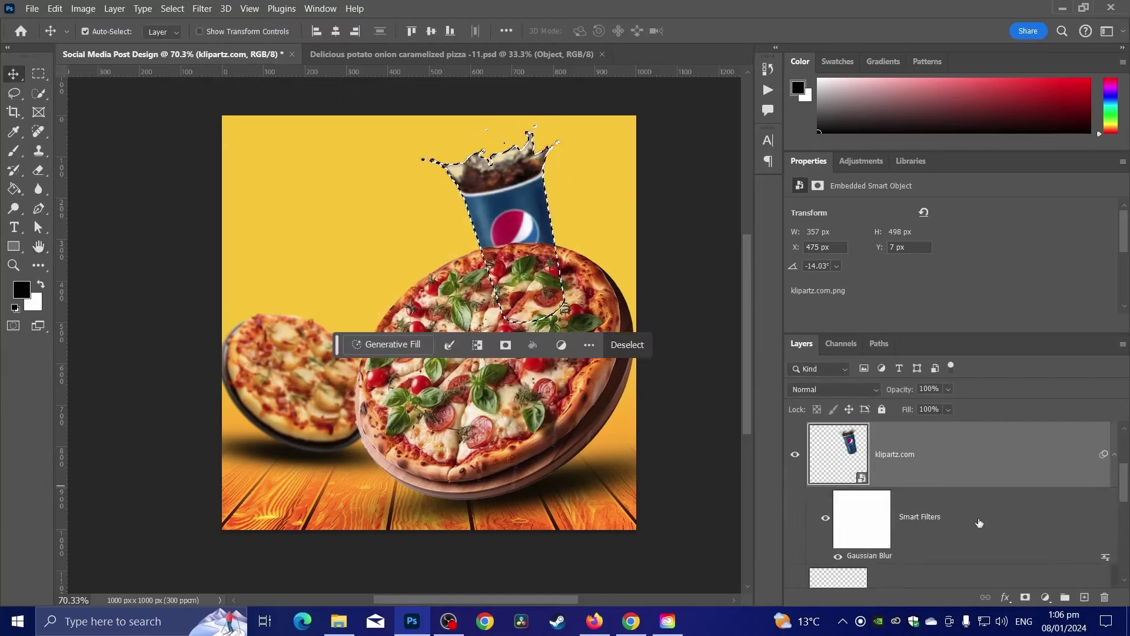
key(ctrl+shift+alt+n)
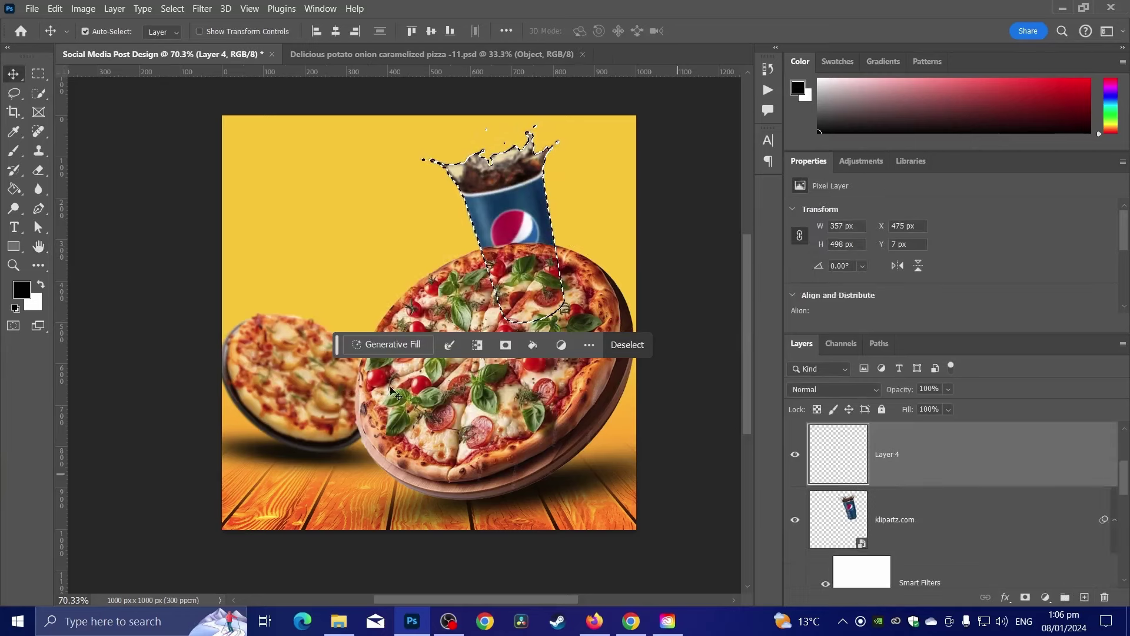
click(14, 150)
key(bracketleft)
key(bracketleft)
key(bracketleft)
key(bracketleft)
key(bracketleft)
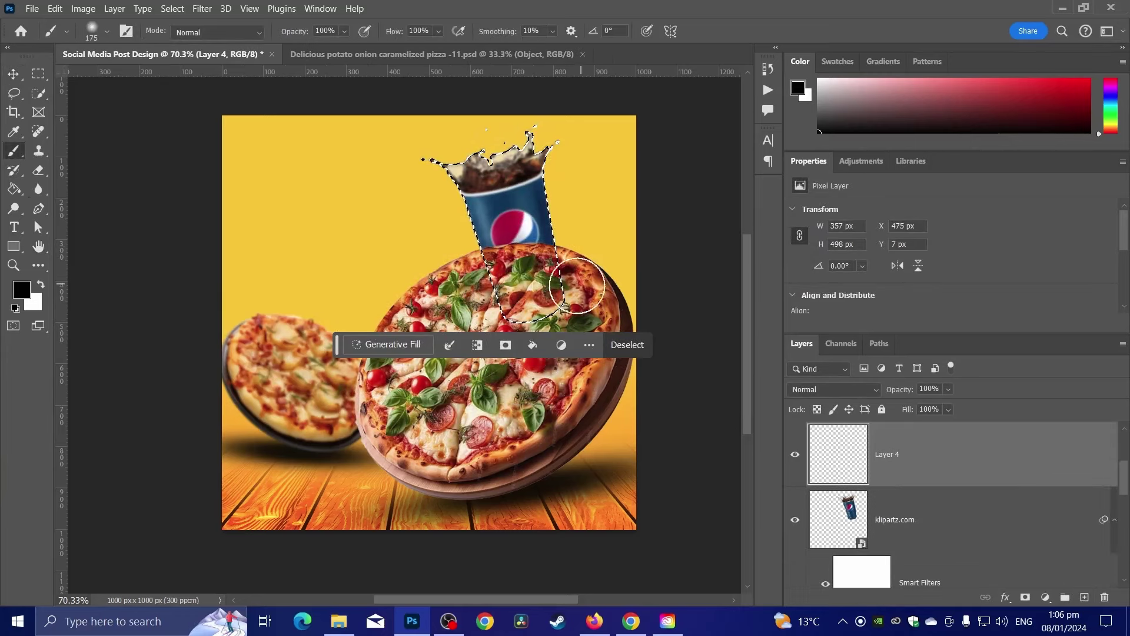
drag(533, 276, 539, 292)
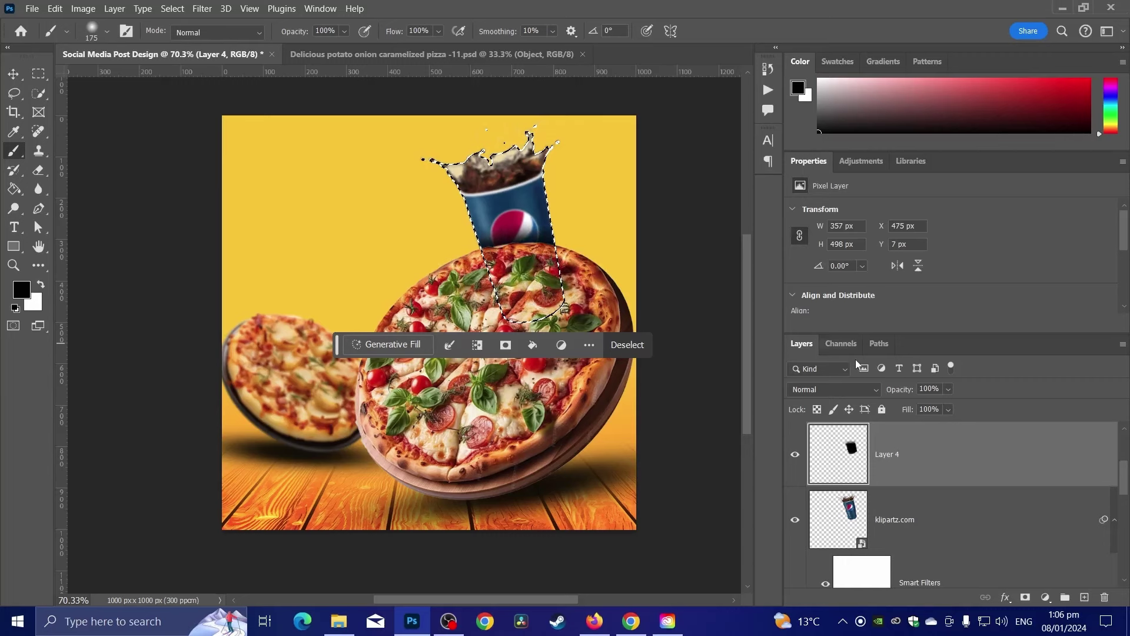
key(ctrl+d)
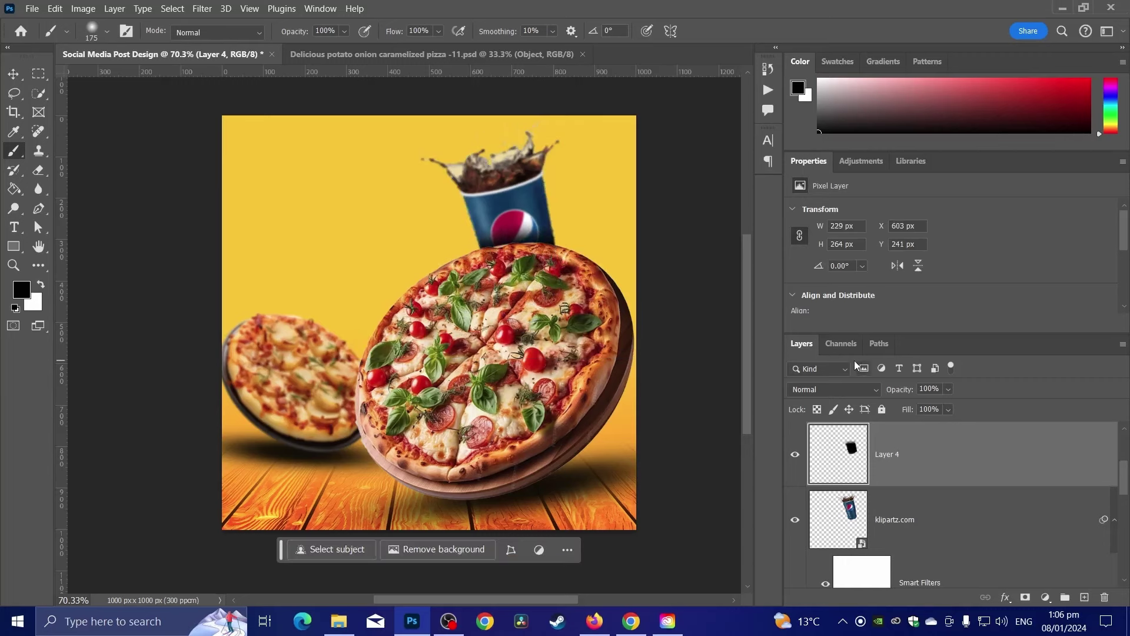
- Lower the opacity of the cup's painted shadow layer to 78%
click(949, 390)
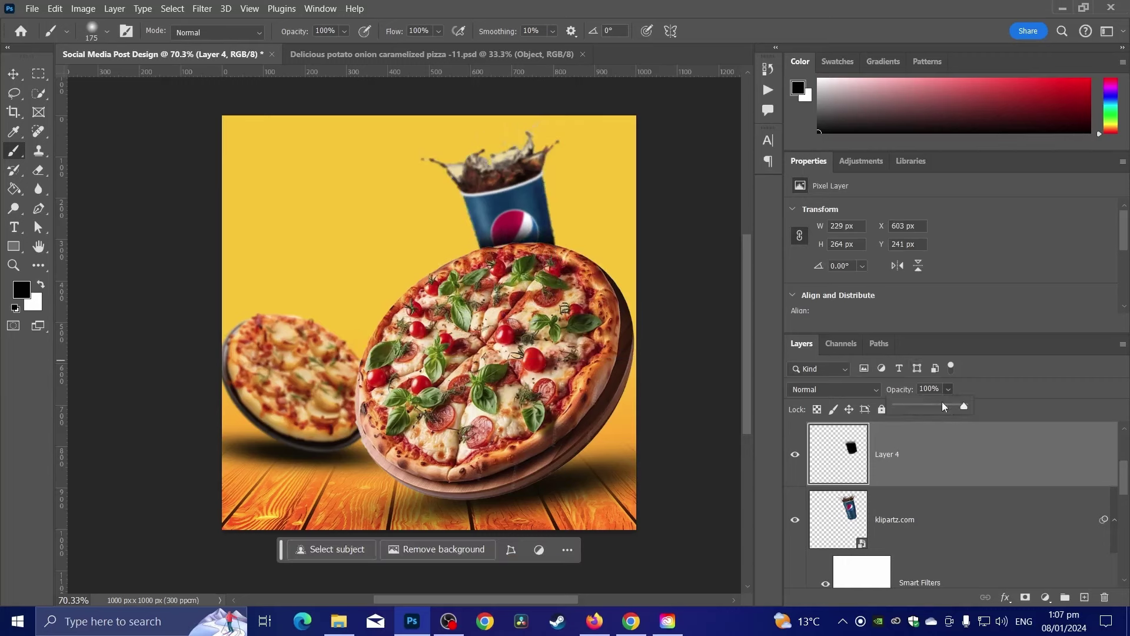
click(943, 406)
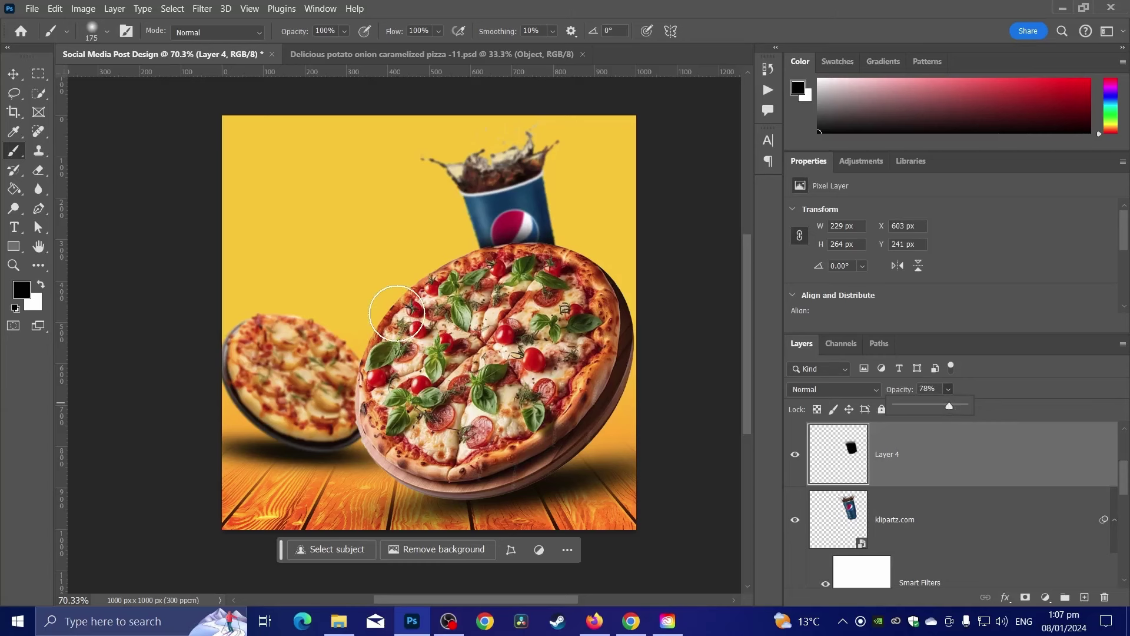
click(22, 77)
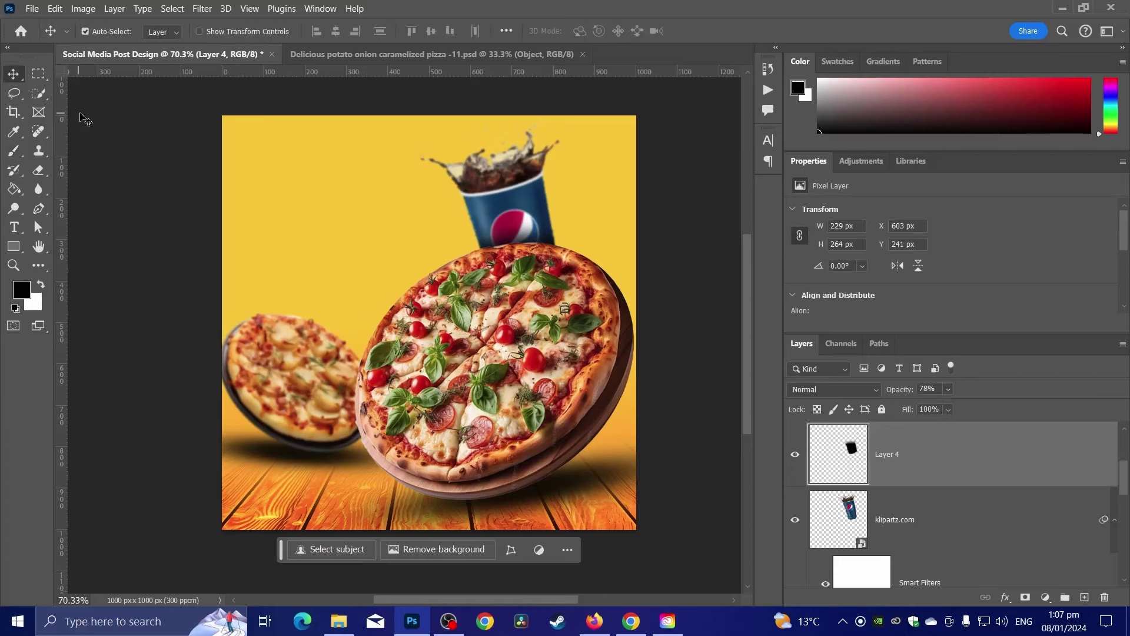
- Add the text "PIZZA" in the yellow area beside the cup and set its font to Bebas Neue
scroll(285, 239, up, 3)
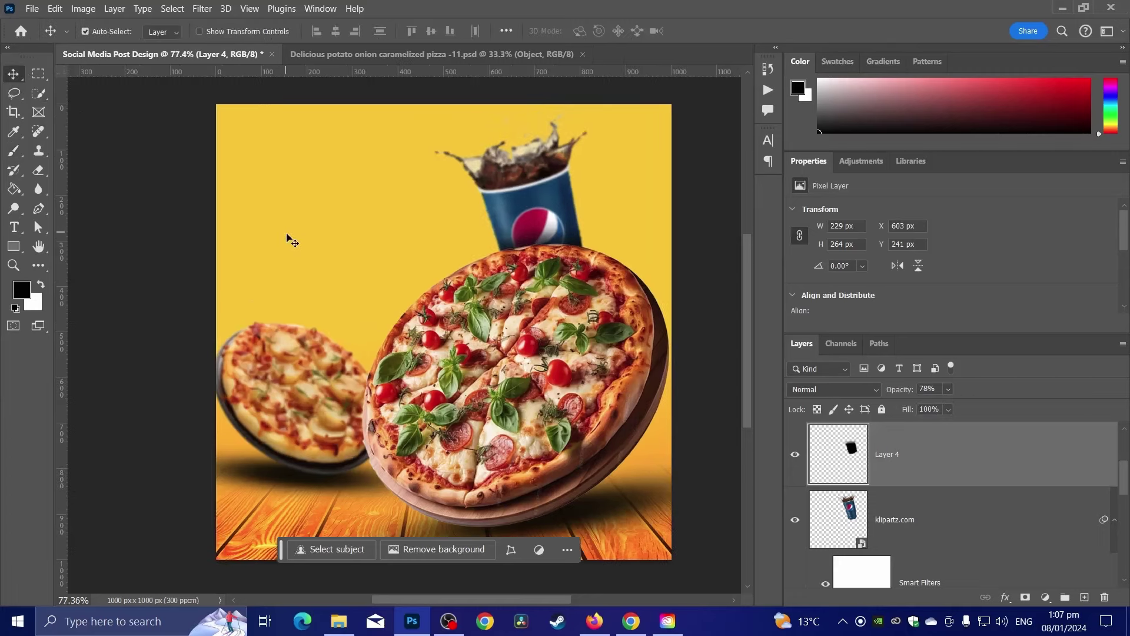
click(14, 228)
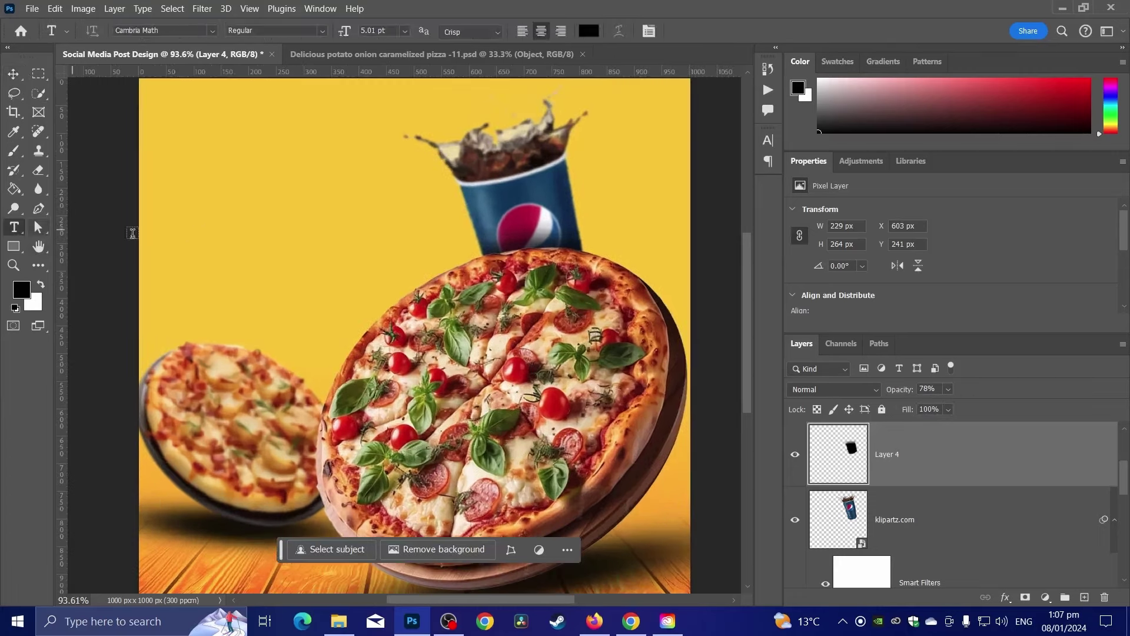
click(232, 224)
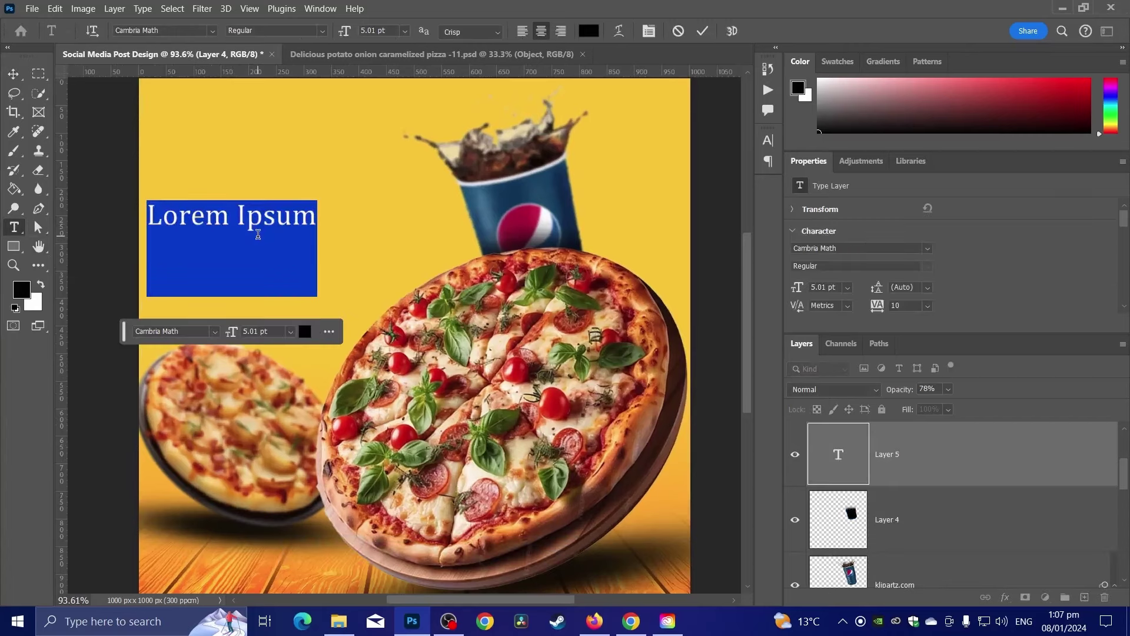
text(PIZZA)
key(ctrl+a)
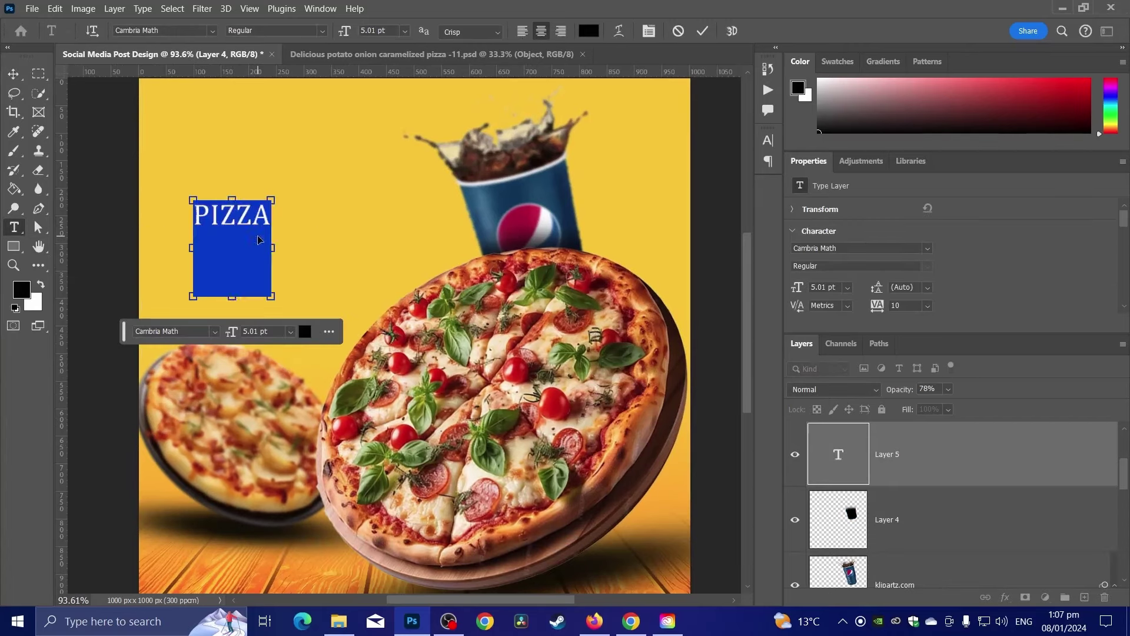
click(214, 33)
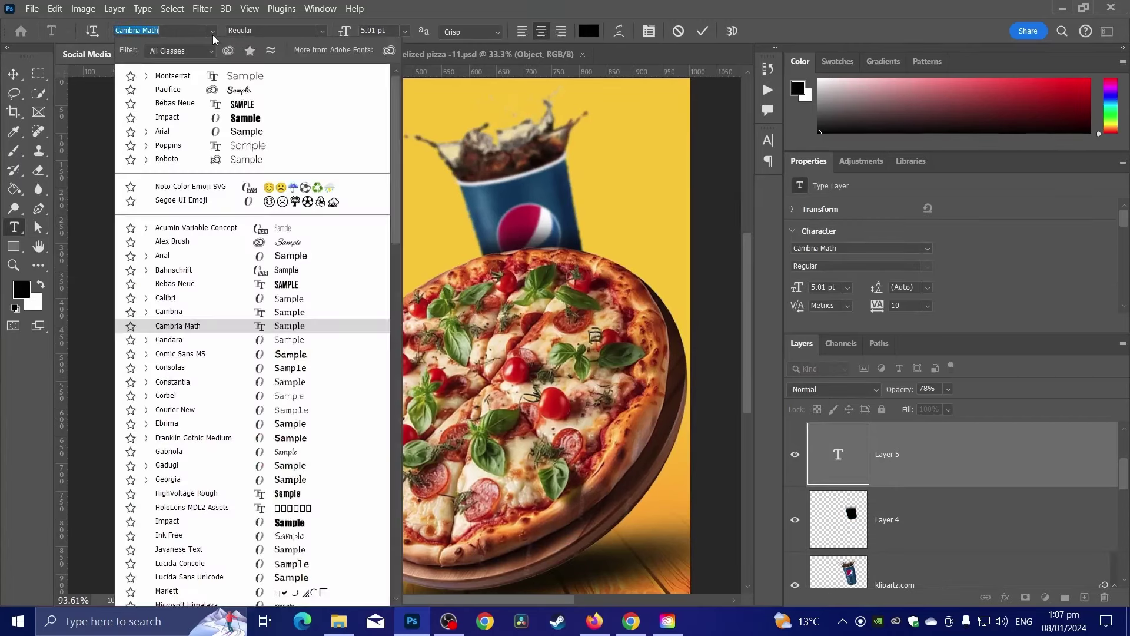
click(227, 104)
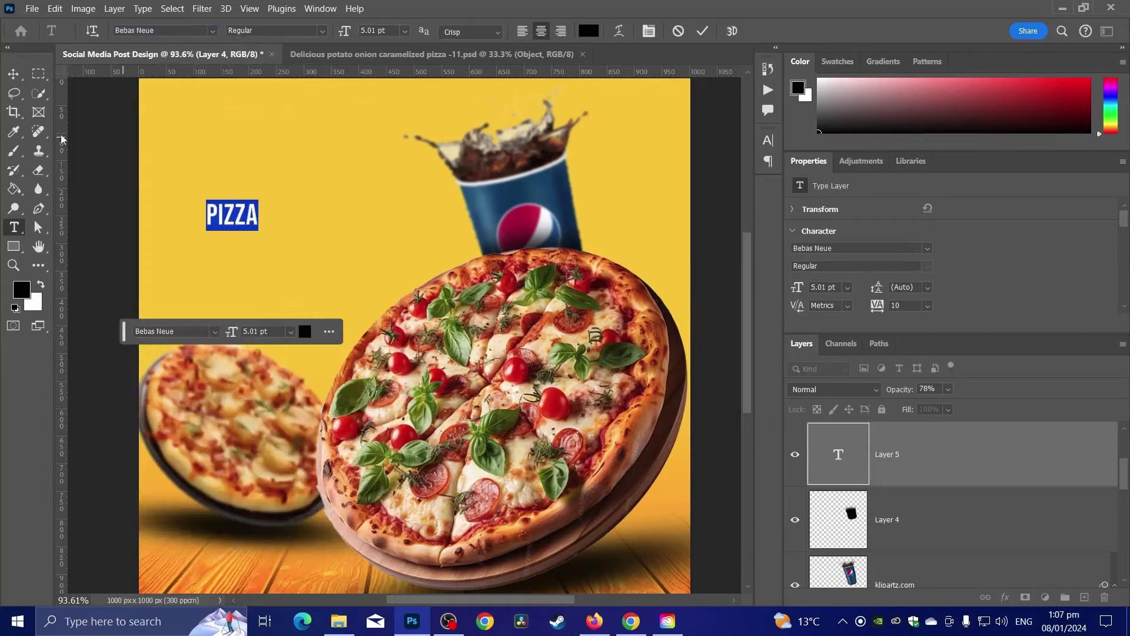
- Enlarge the PIZZA text to about 25.81 pt beside the cup and move its layer above the large pizza's layer
click(22, 77)
drag(260, 199, 413, 68)
drag(328, 184, 422, 276)
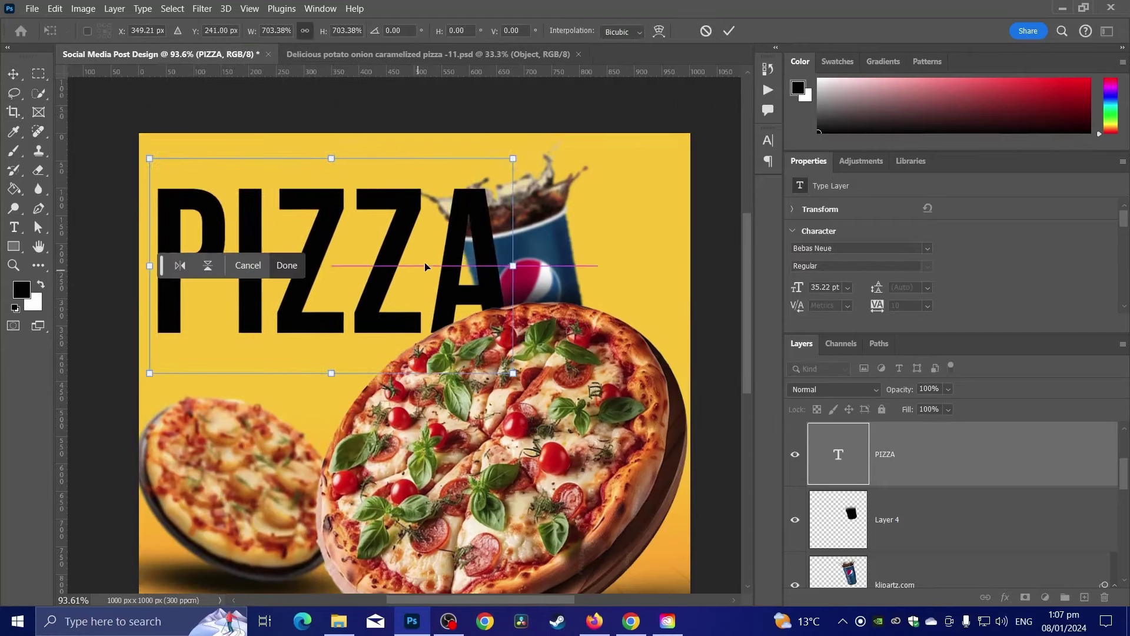
drag(517, 162, 494, 192)
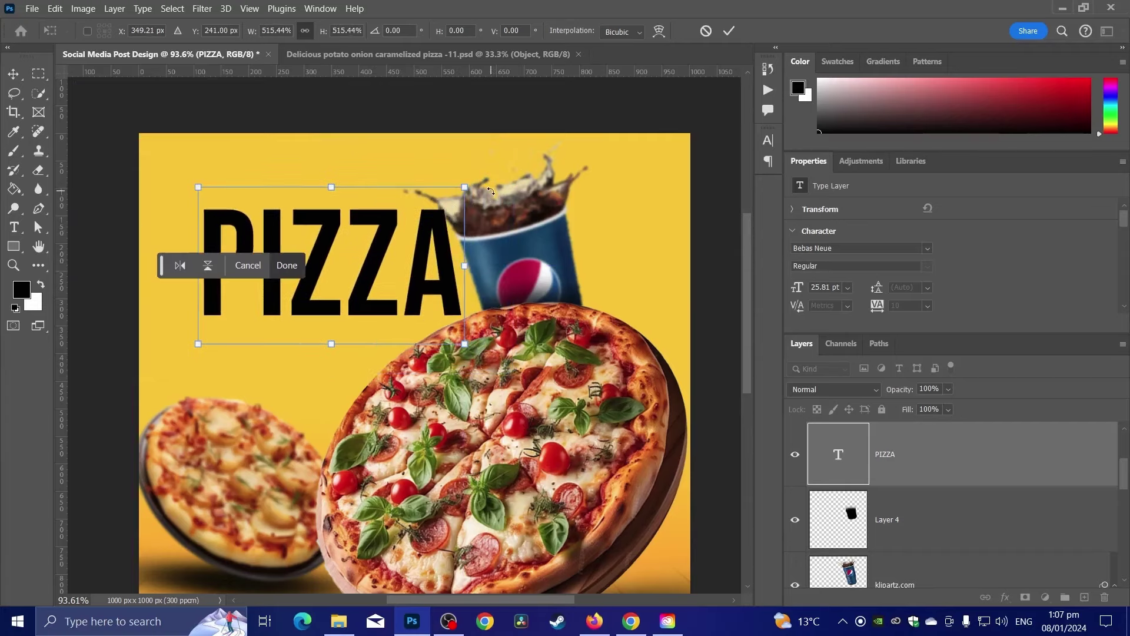
key(Return)
scroll(380, 179, down, 1)
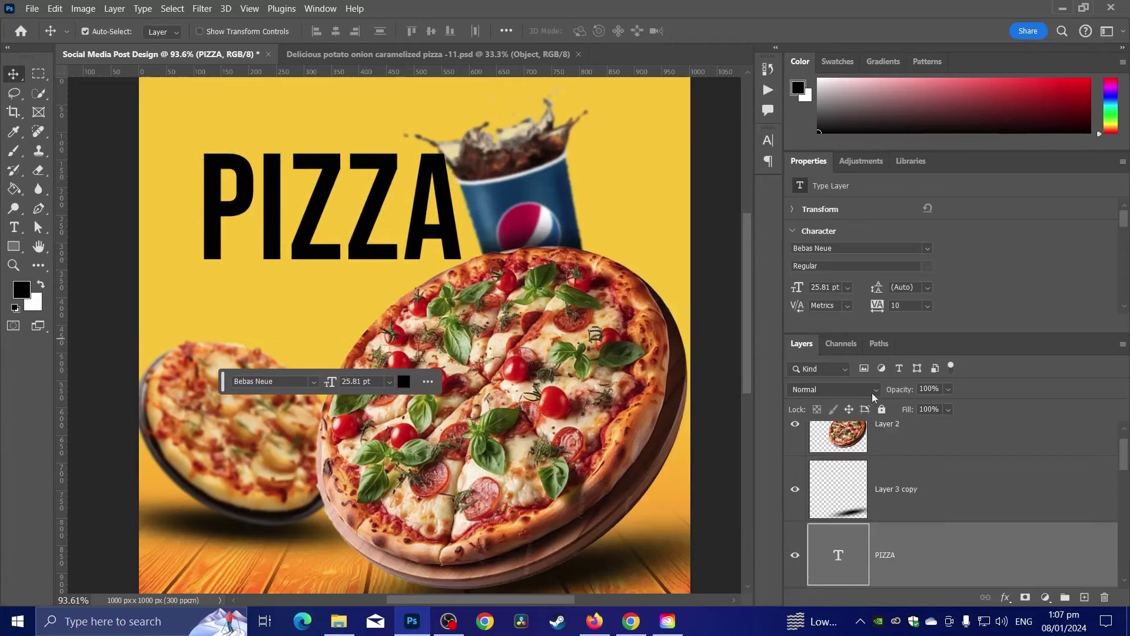
drag(910, 537, 929, 425)
- Recolour the whole PIZZA text orange-red
click(12, 228)
click(318, 219)
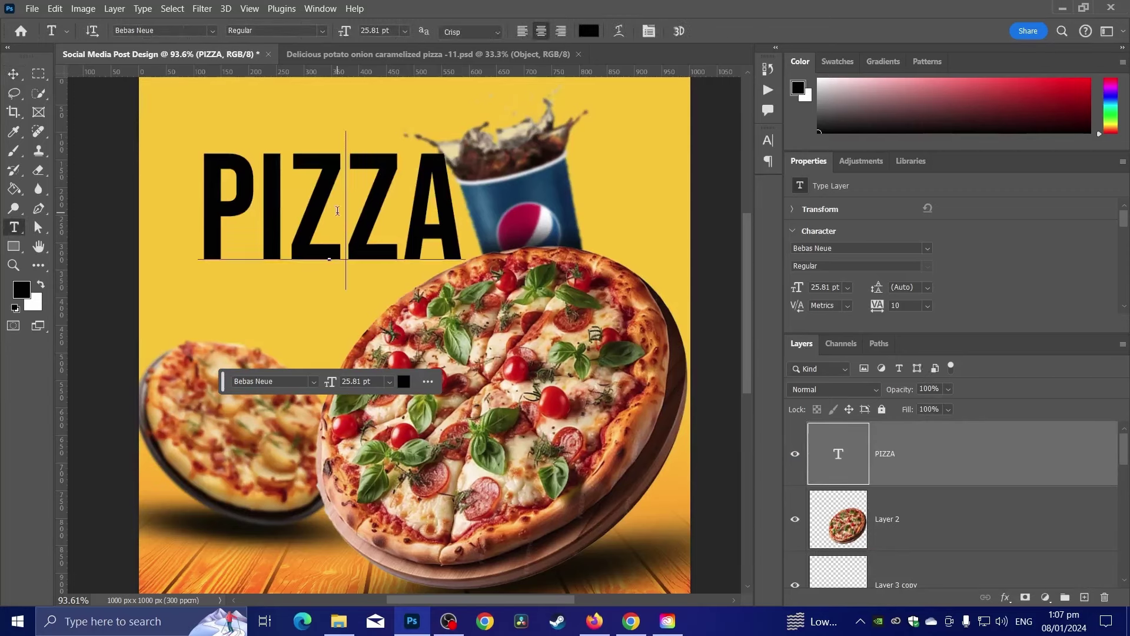
key(ctrl+a)
click(589, 32)
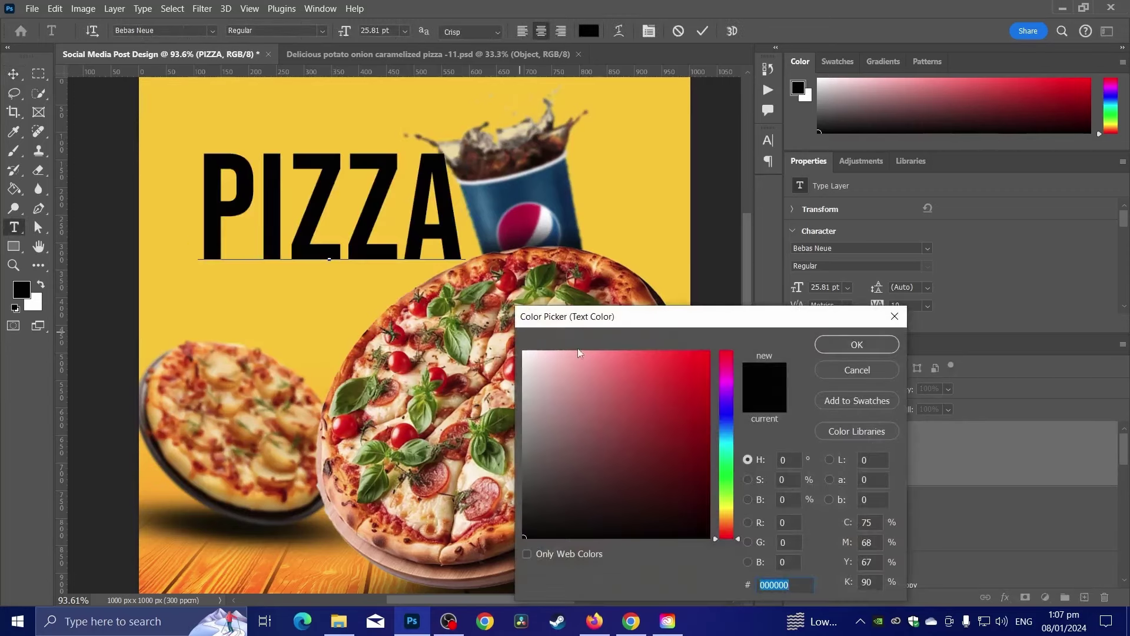
text(fc5d06)
click(848, 343)
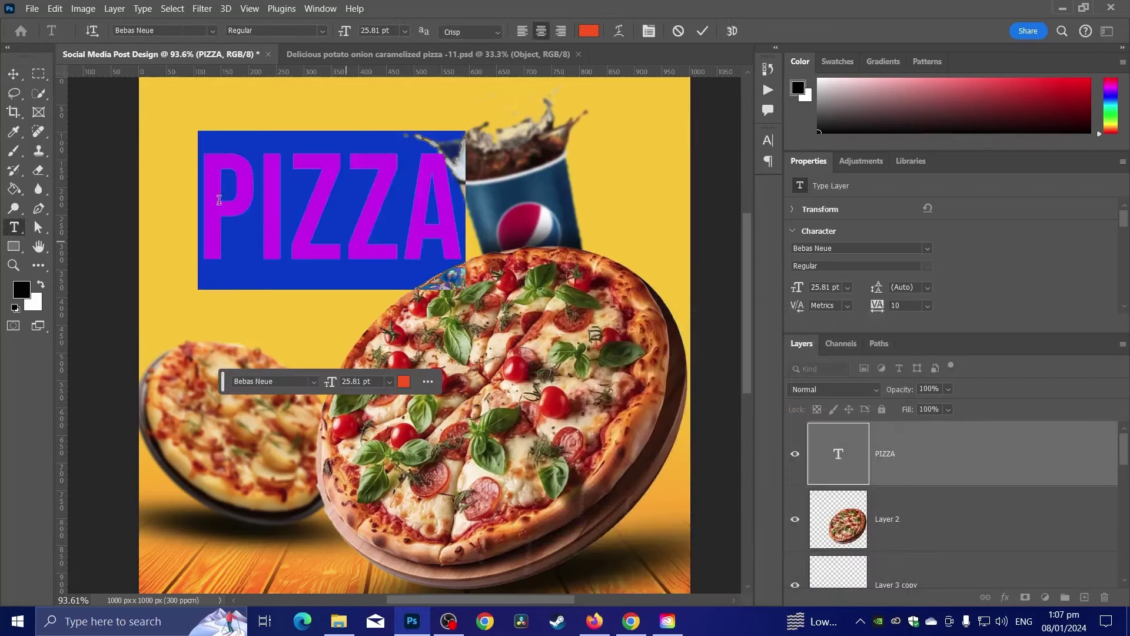
- Move the PIZZA headline toward the canvas's upper-left corner, clear of the cup
click(13, 73)
drag(328, 175, 323, 281)
scroll(326, 281, up, 2)
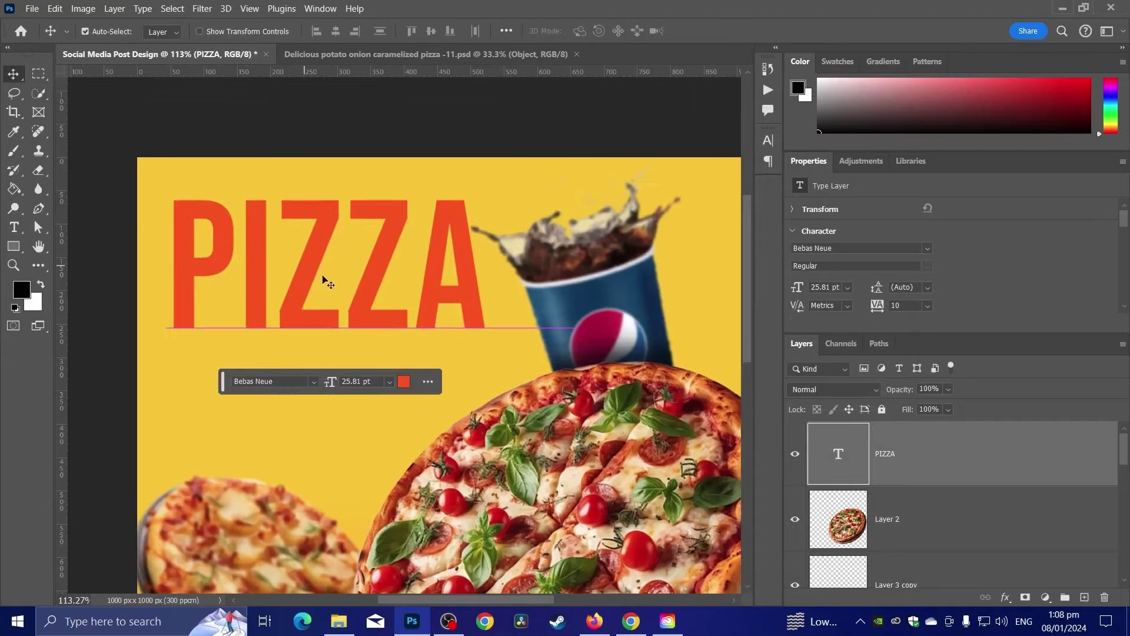
- Duplicate the PIZZA text layer twice so three copies are stacked in place
right_click(982, 467)
click(1048, 462)
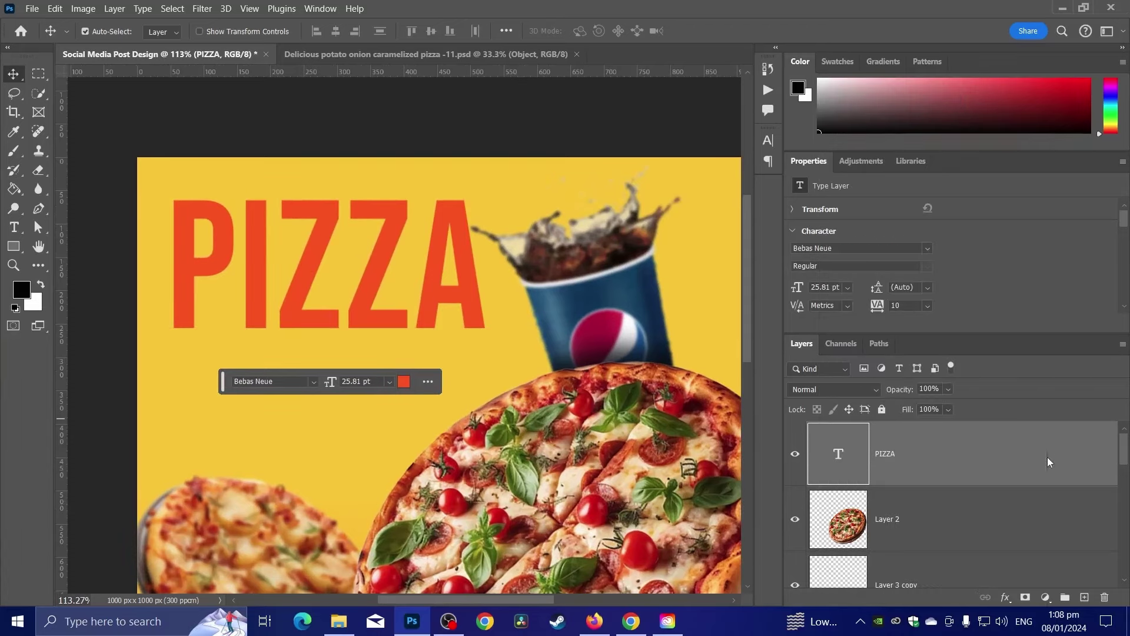
right_click(1048, 462)
click(949, 109)
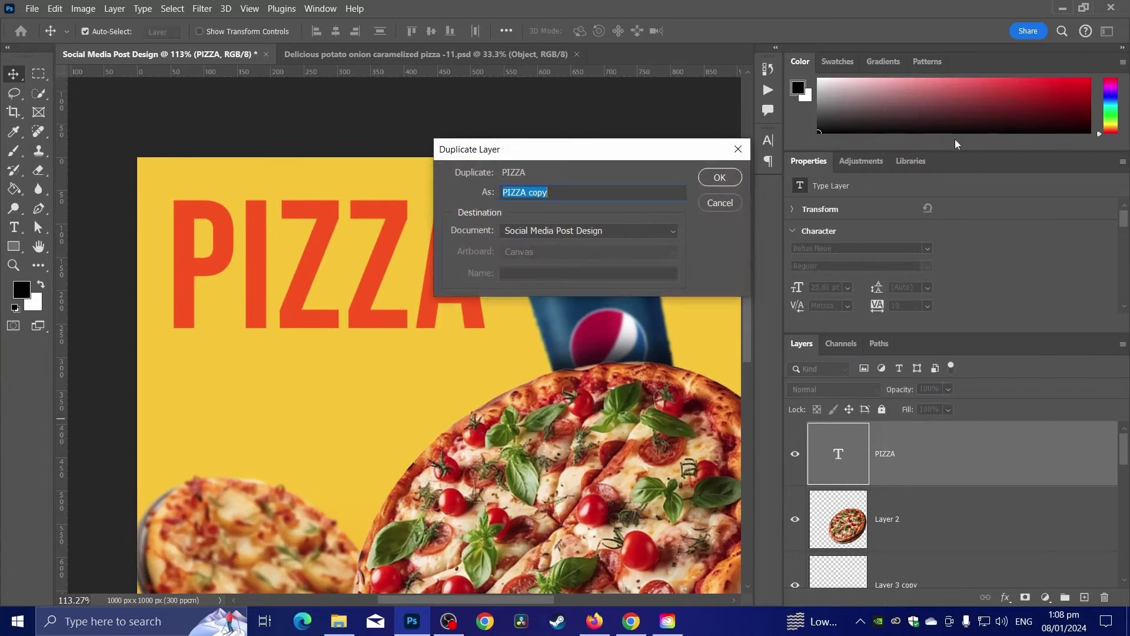
click(720, 177)
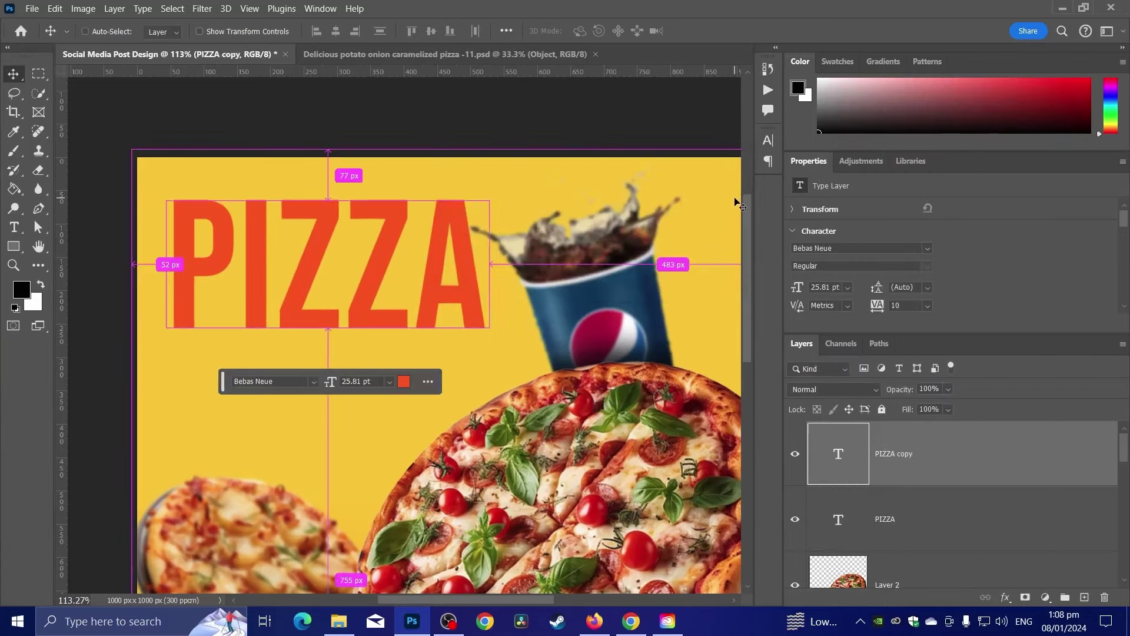
key(ctrl+j)
- Add a white outside stroke of 4 px to the PIZZA copy layer
click(884, 521)
right_click(913, 522)
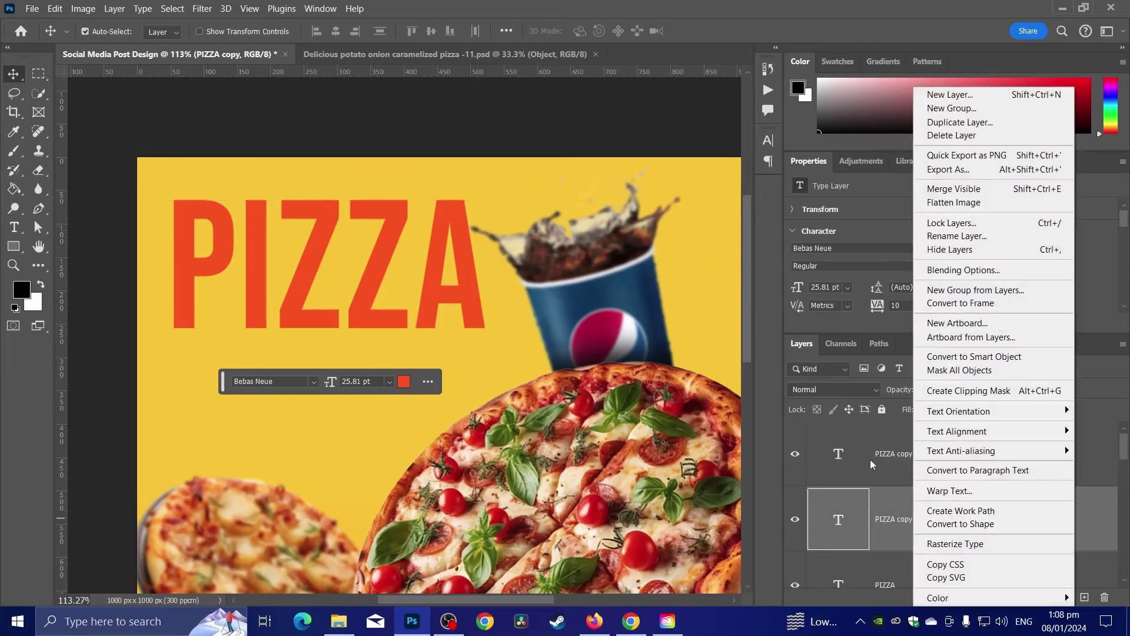
click(952, 271)
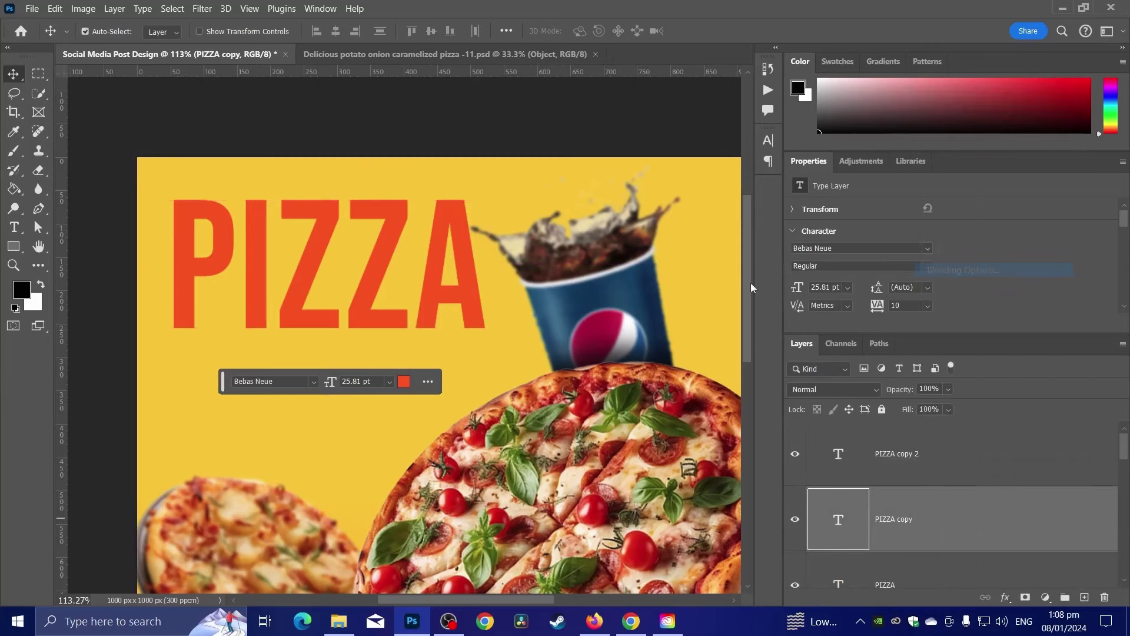
click(589, 256)
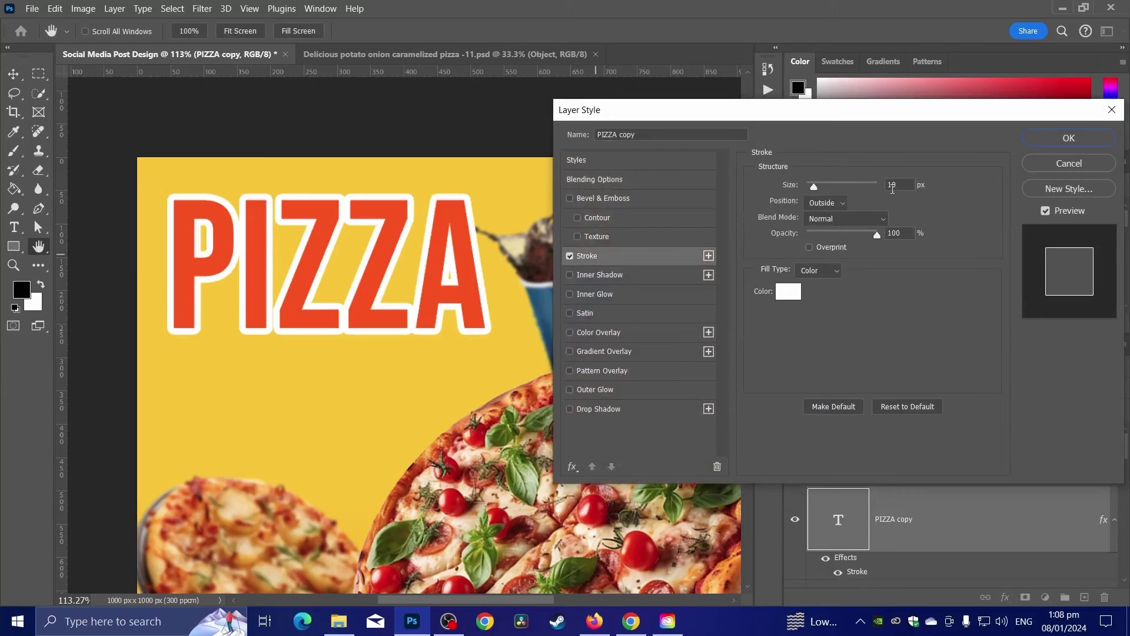
text(3)
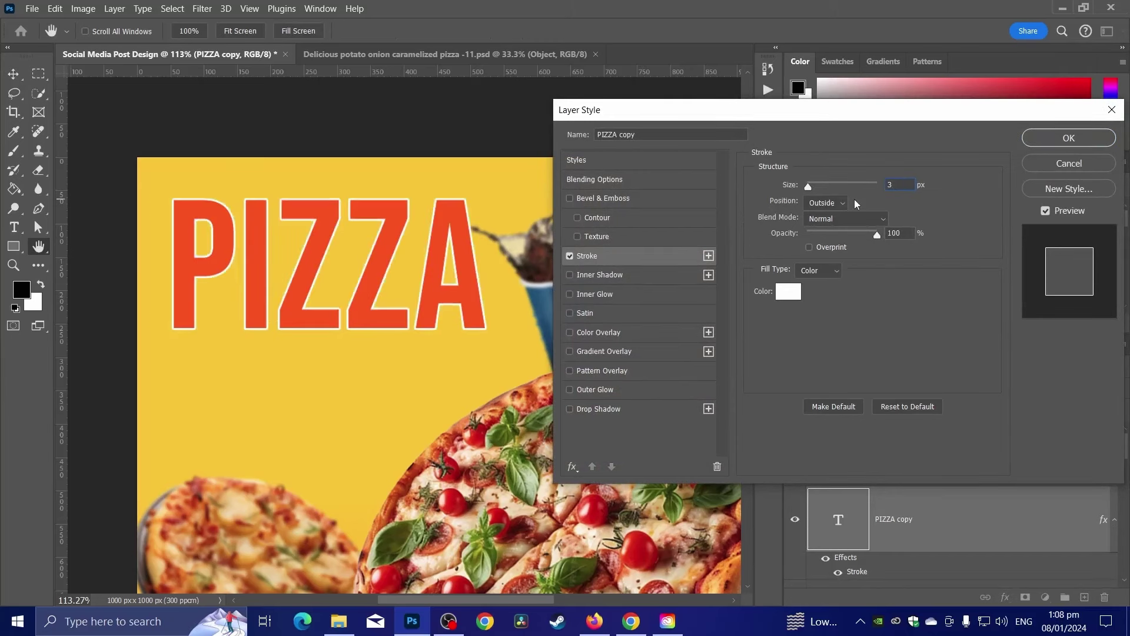
key(BackSpace)
text(4)
key(Return)
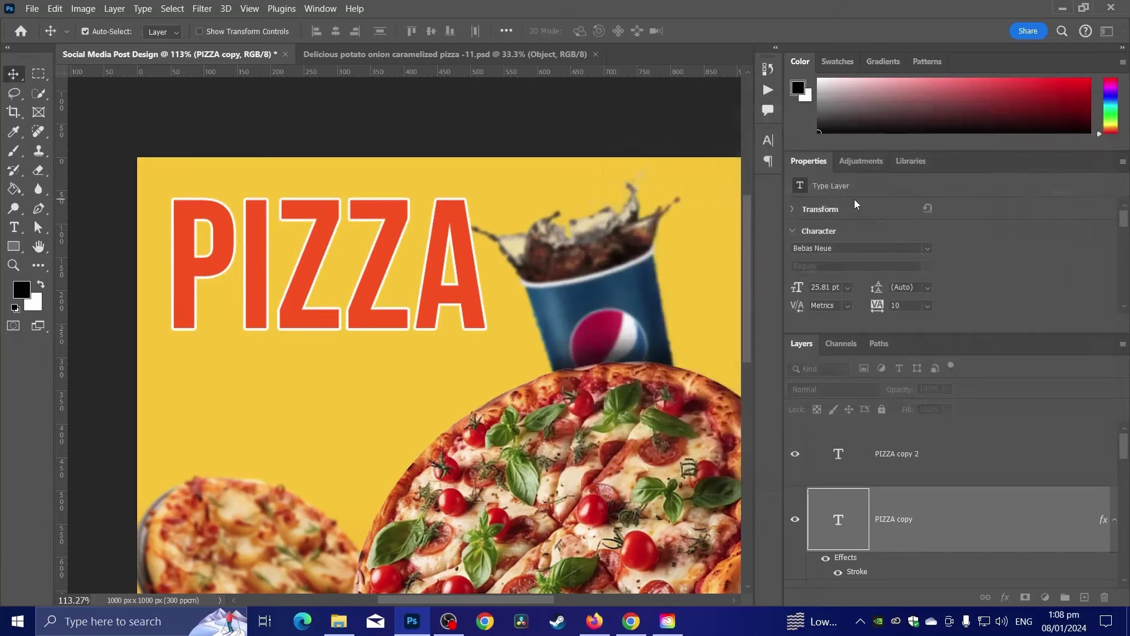
- Nudge the original PIZZA text layer diagonally right and down to form an offset edge behind the outlined headline
click(937, 443)
scroll(907, 447, down, 1)
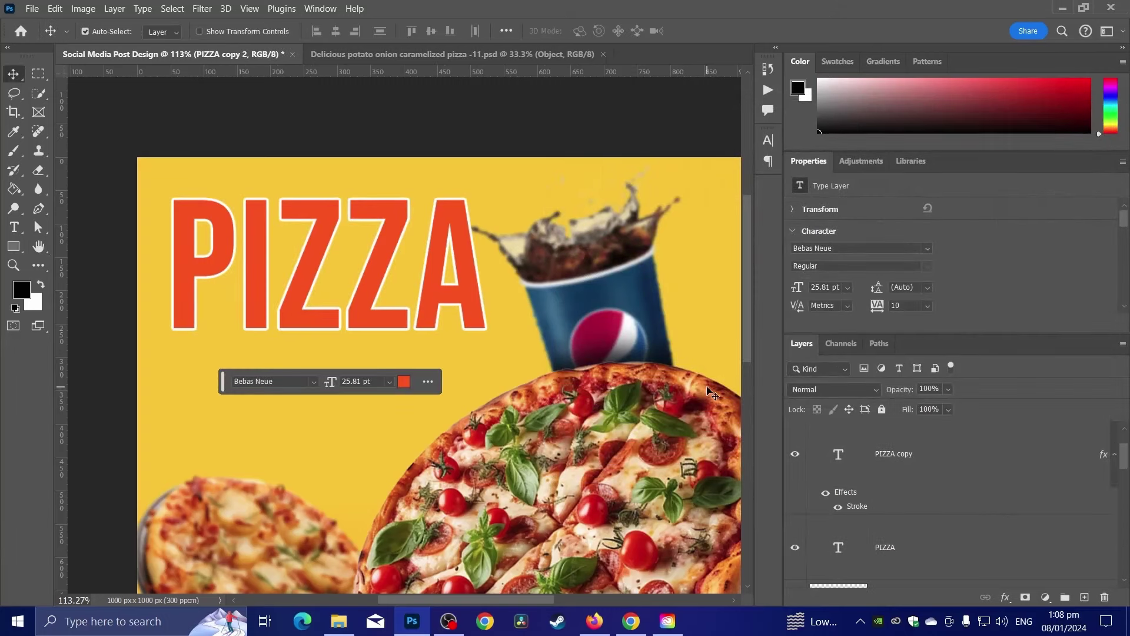
scroll(942, 530, down, 1)
scroll(917, 521, up, 1)
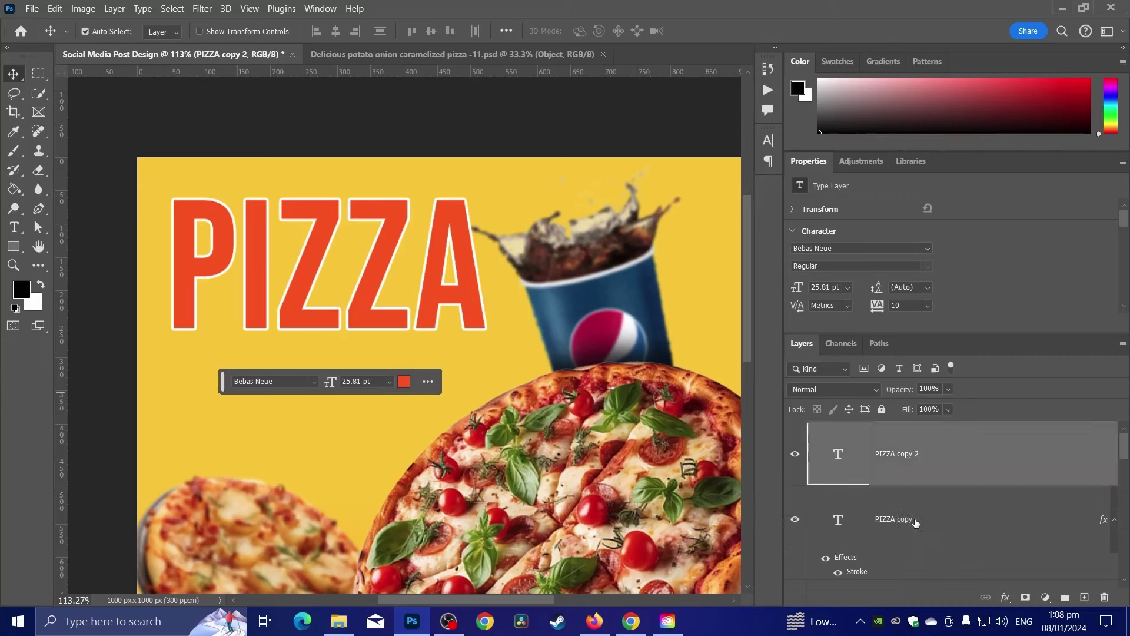
scroll(917, 520, down, 1)
click(912, 499)
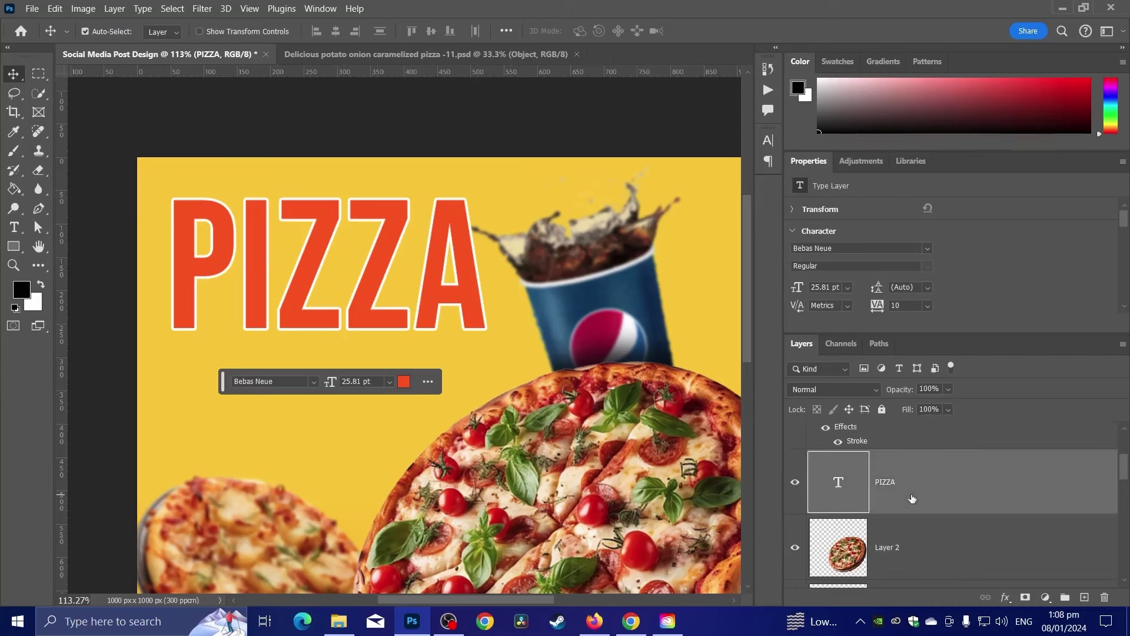
key(Right)
key(Down)
key(Right)
key(Down)
key(Right)
key(Down)
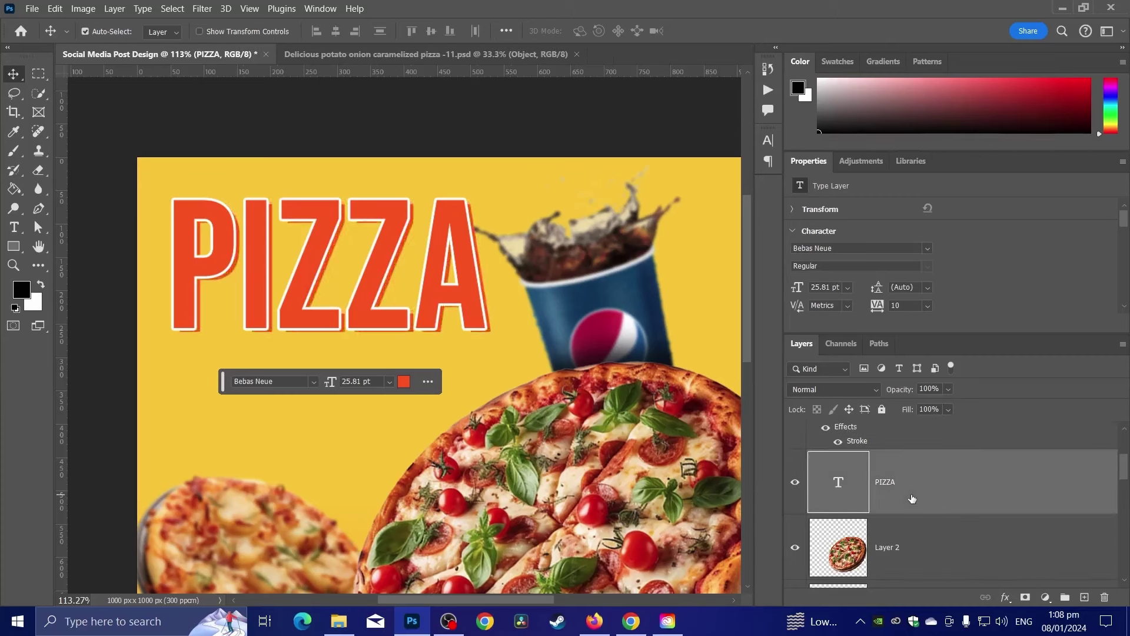
key(Right)
key(Down)
key(Right)
key(Down)
key(Down)
key(Down)
key(Right)
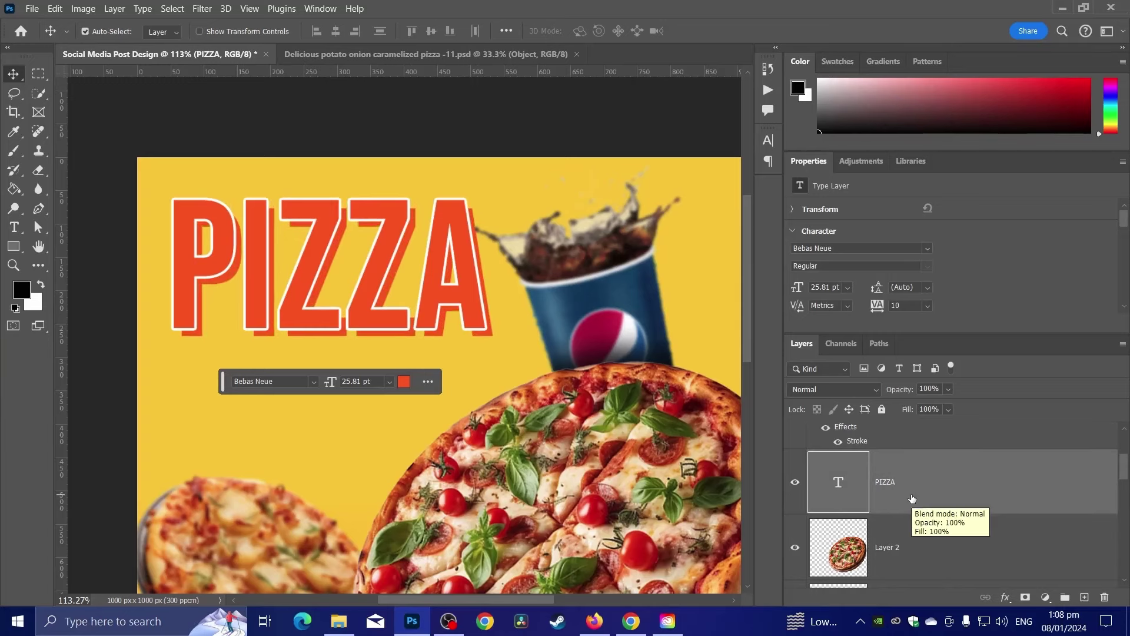
key(ctrl+0)
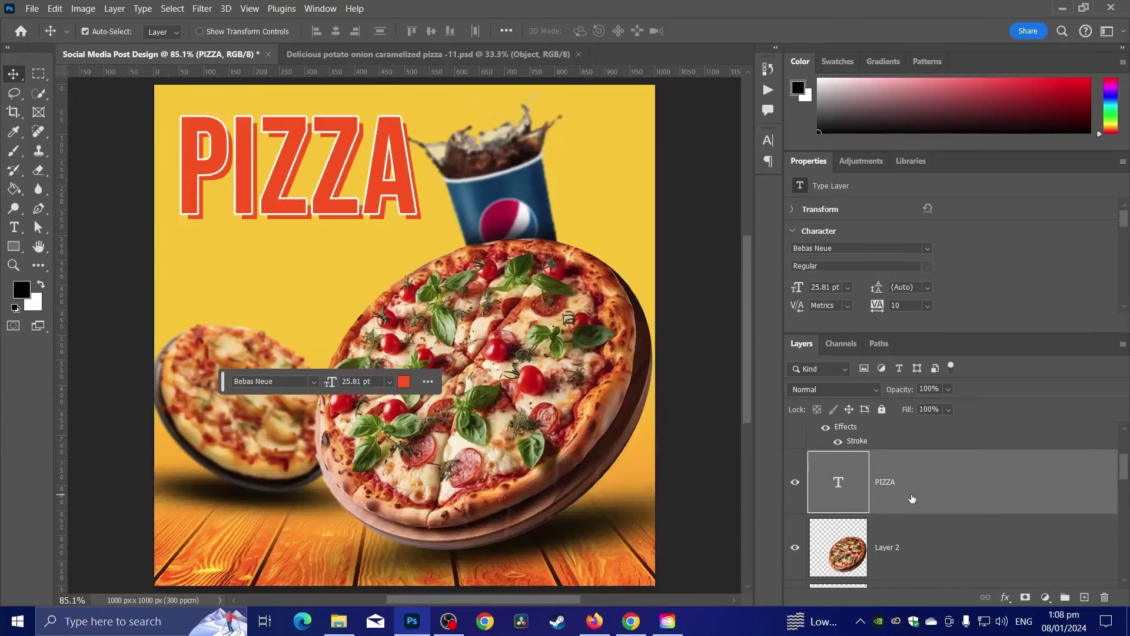
- Add a Multiply drop shadow to the original PIZZA layer with 14% opacity, 121° angle, 12 px distance and 10 px size
right_click(900, 478)
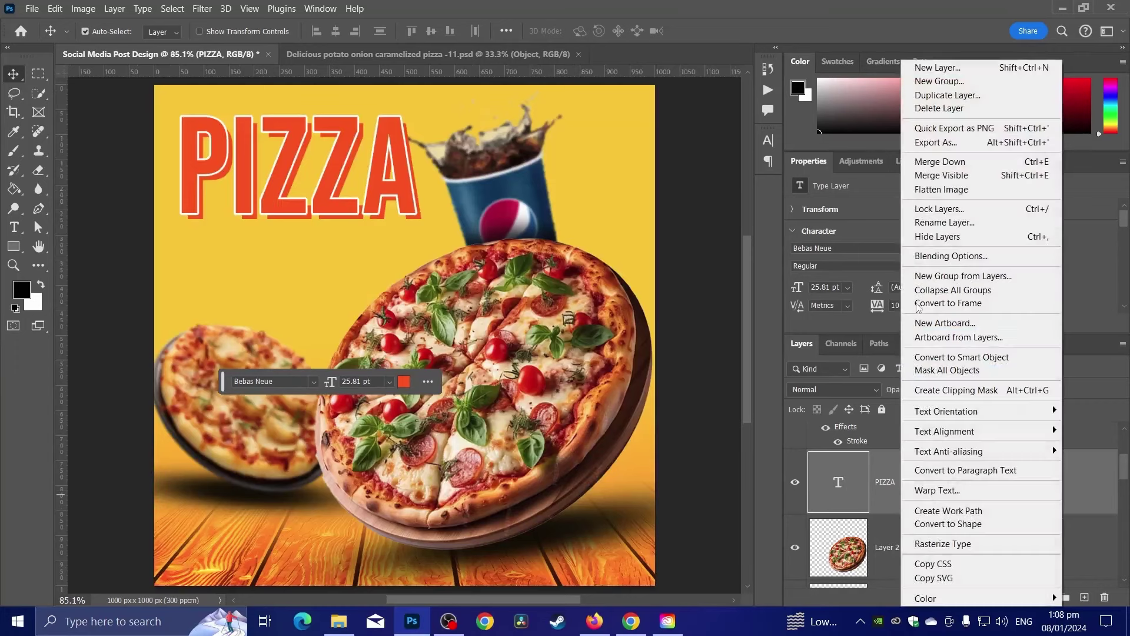
click(946, 256)
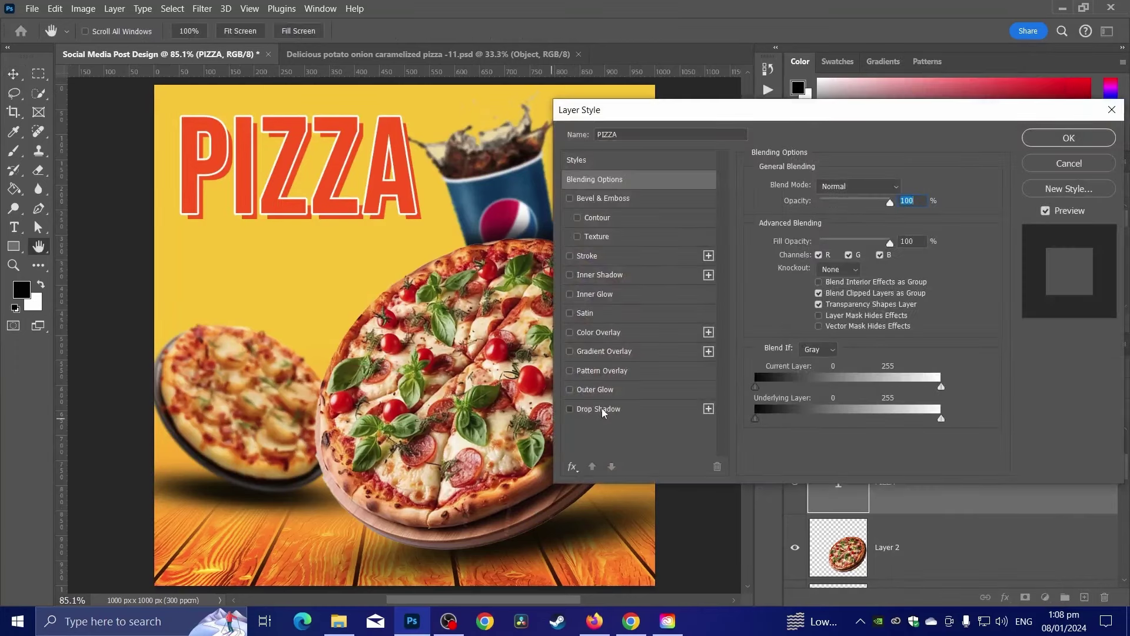
click(601, 409)
drag(844, 286, 817, 286)
drag(448, 219, 420, 206)
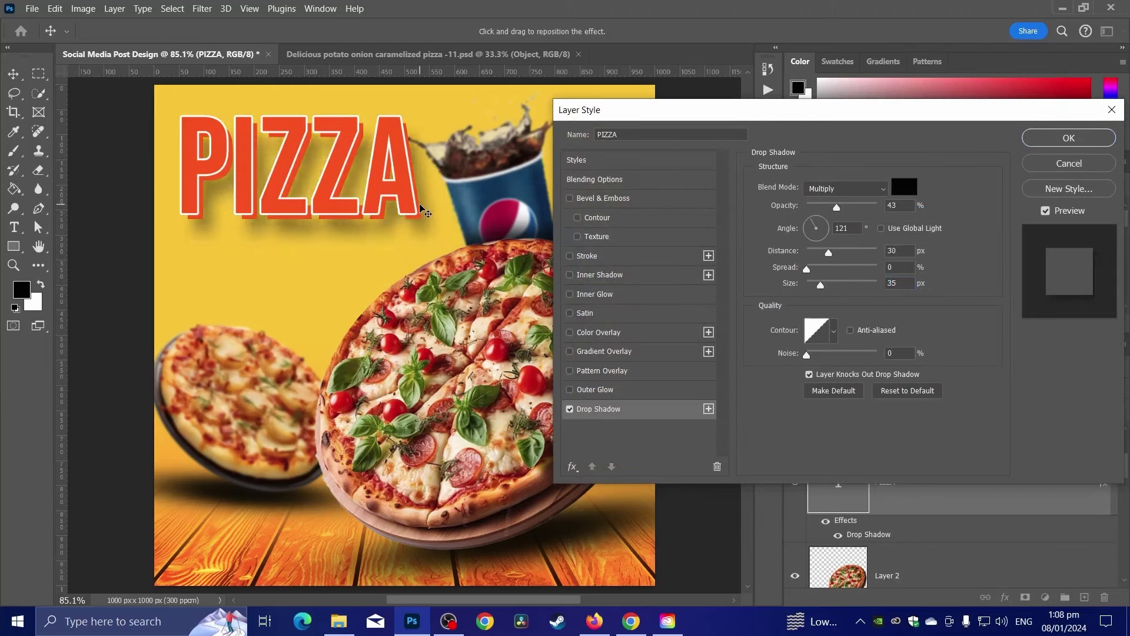
drag(830, 253, 807, 287)
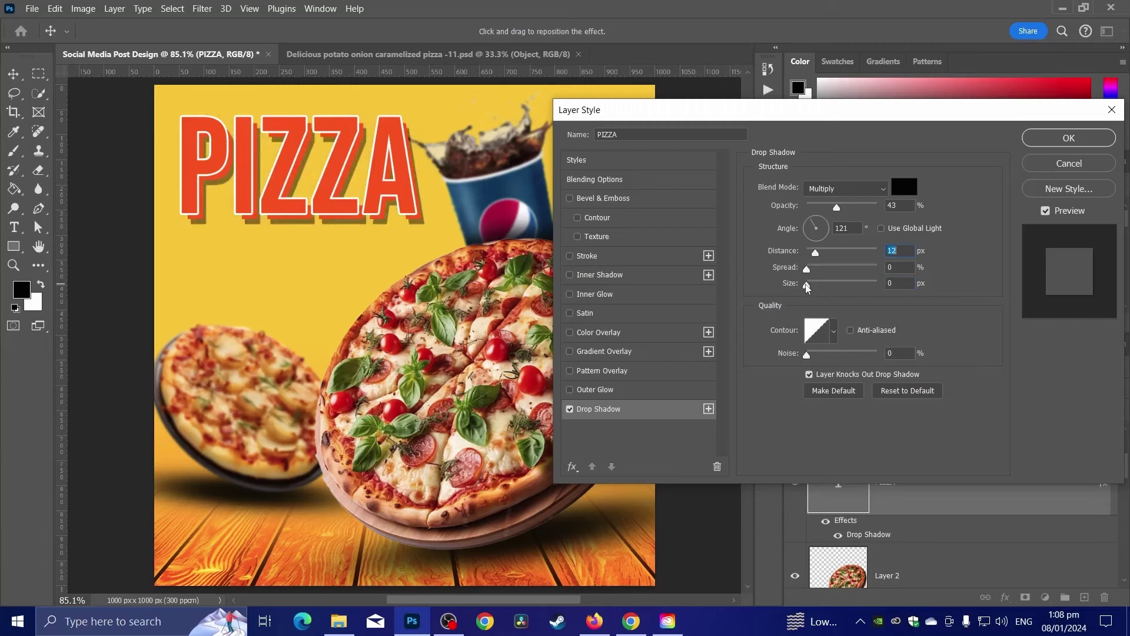
mouse_move(836, 207)
mouse_down()
mouse_move(808, 207)
mouse_move(818, 211)
mouse_up()
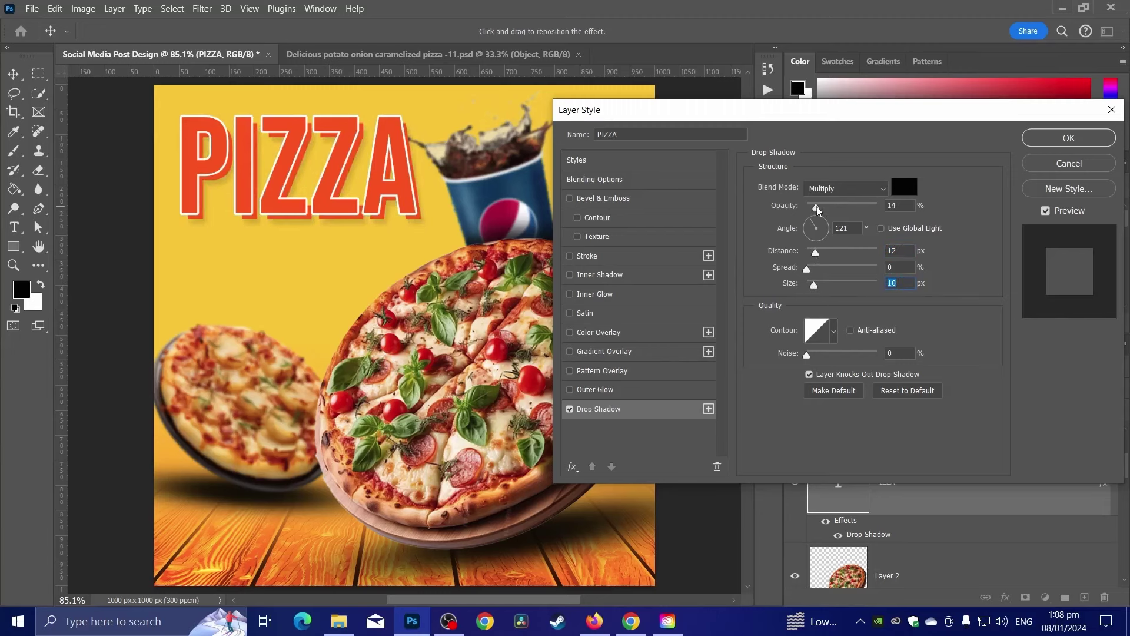
click(1058, 145)
- Add the text "RESTAURANT" in the yellow area below the PIZZA headline
scroll(313, 222, up, 2)
click(14, 227)
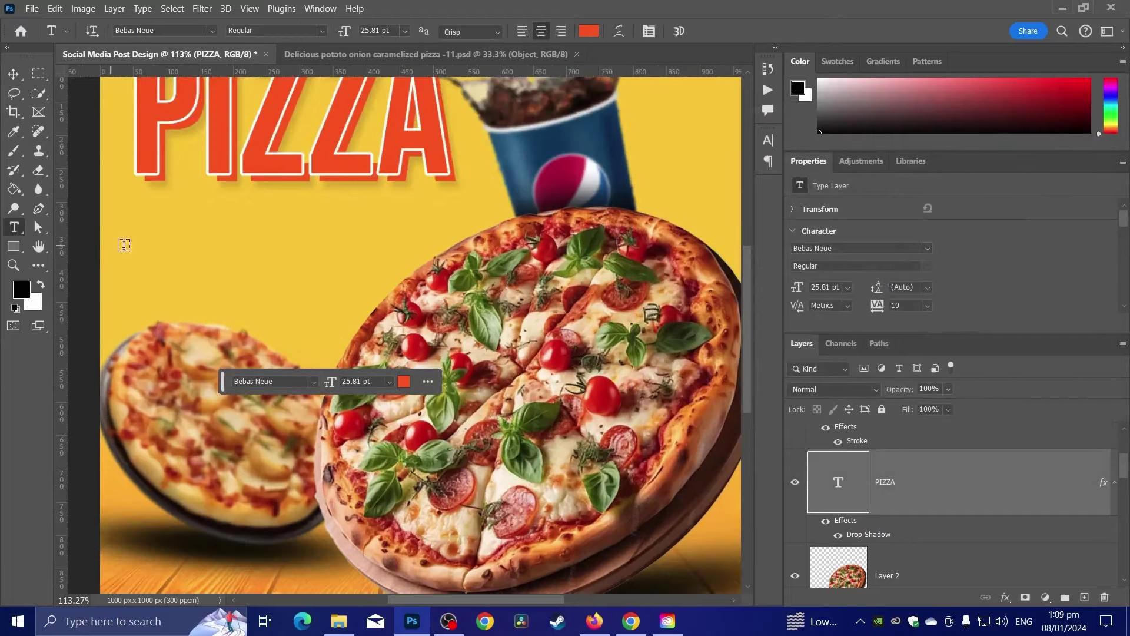
click(177, 253)
text(R)
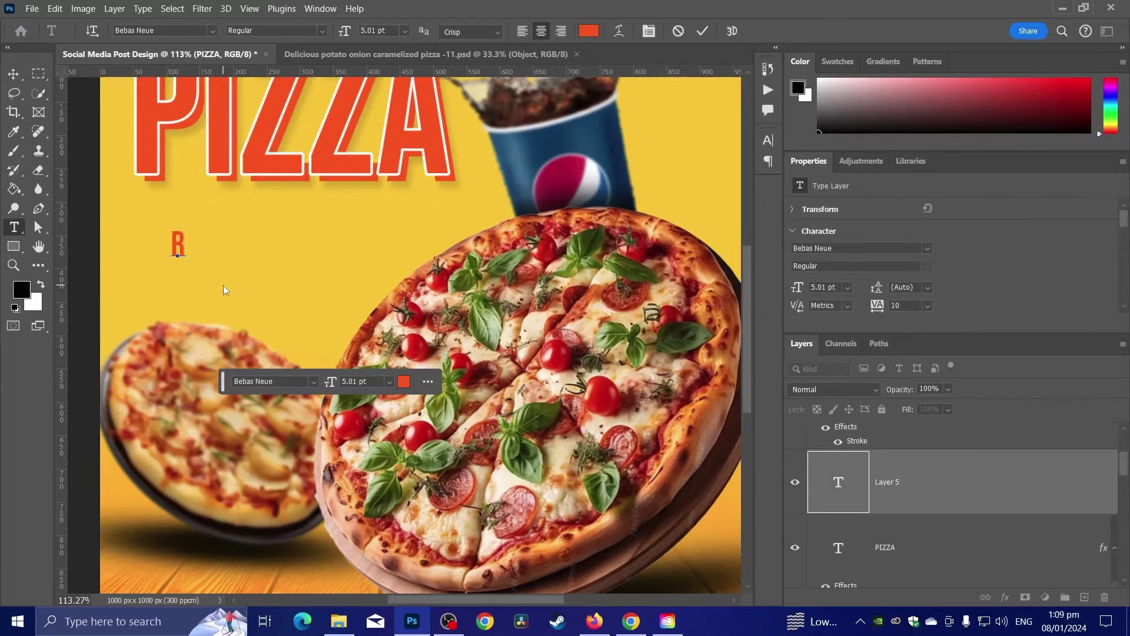
text(EEST)
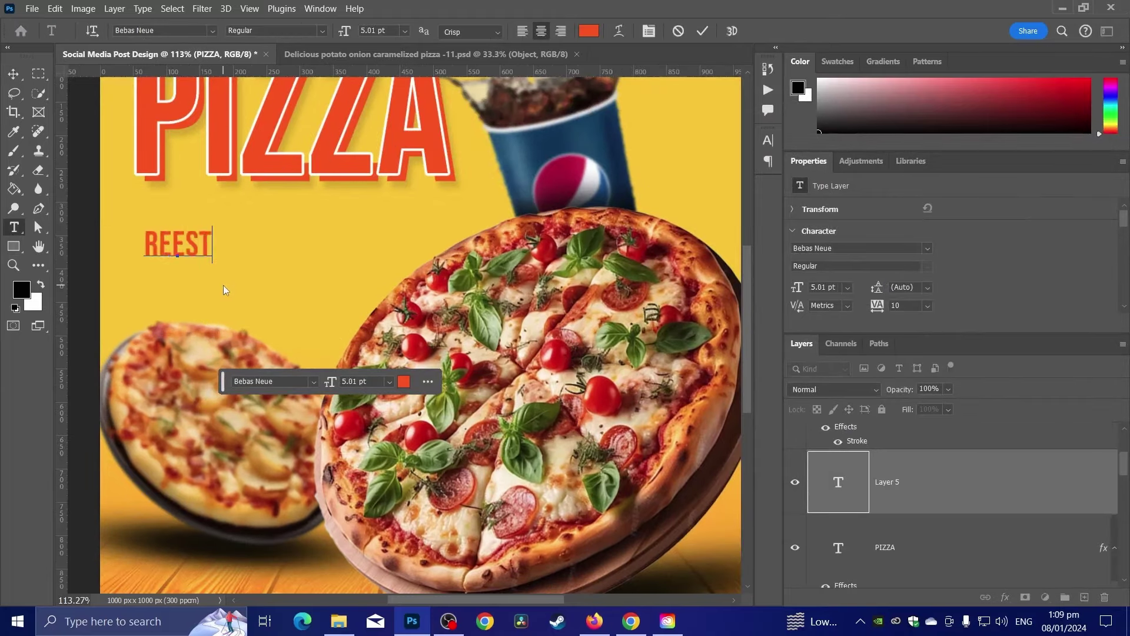
key(BackSpace)
key(BackSpace)
key(BackSpace)
text(ES)
key(BackSpace)
key(BackSpace)
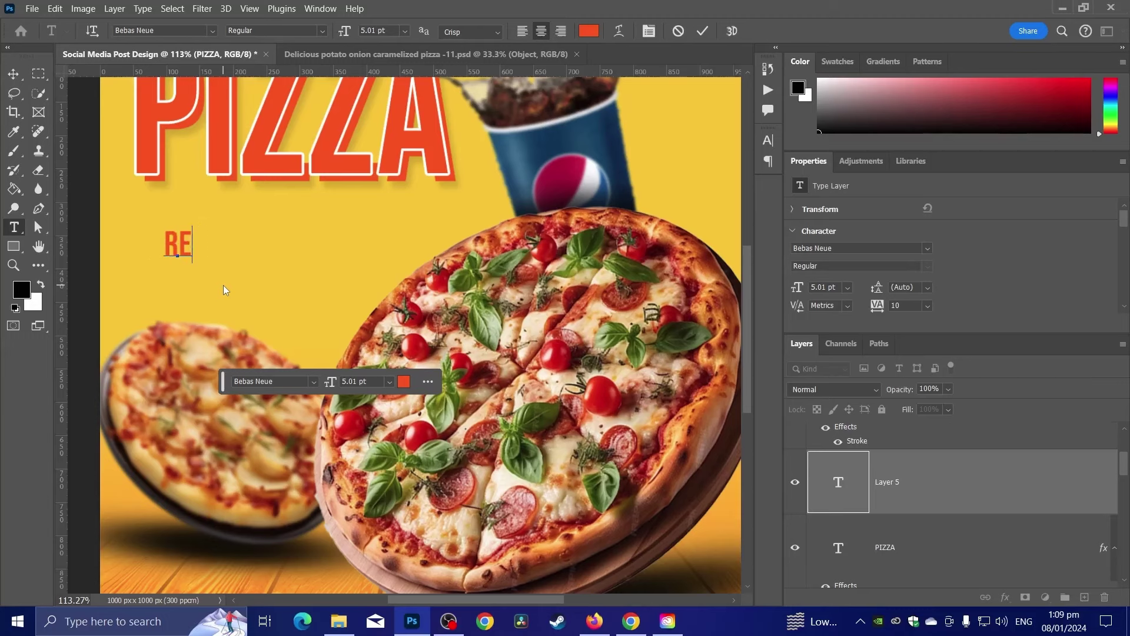
text(STAURANT)
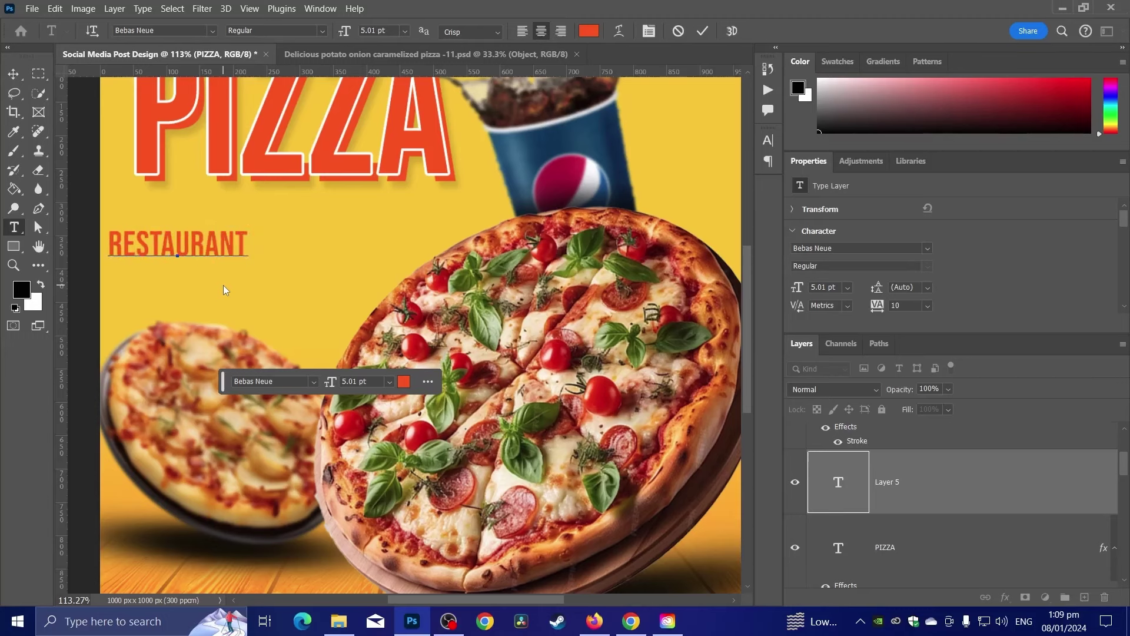
- Try Pacifico, and after it Montserrat Bold, on the whole RESTAURANT text
key(ctrl+a)
click(212, 30)
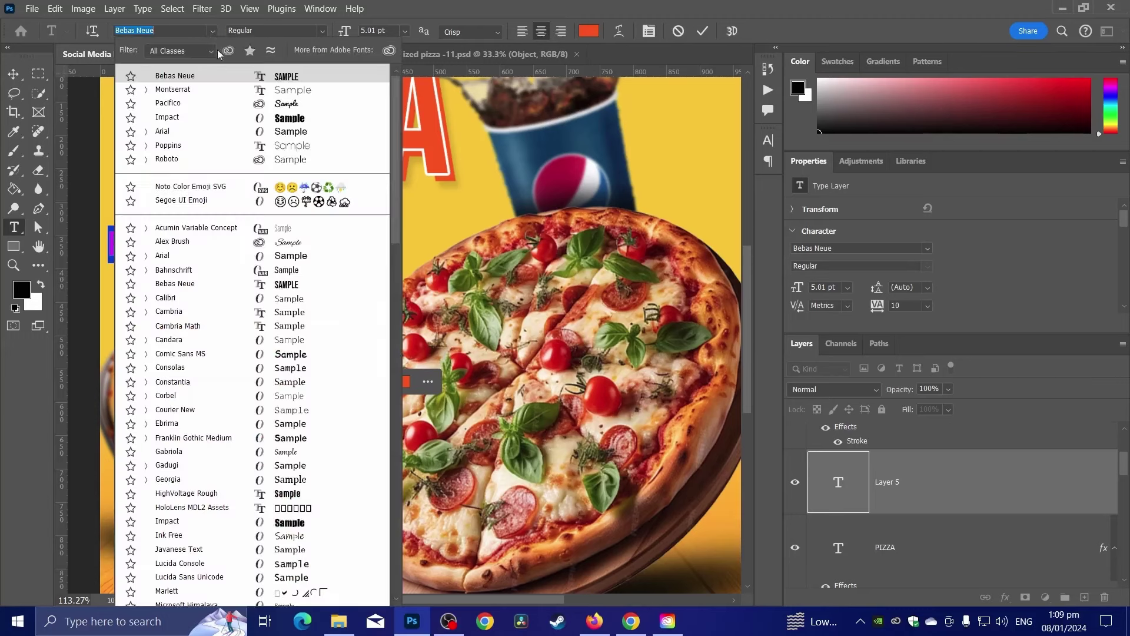
click(223, 93)
click(213, 31)
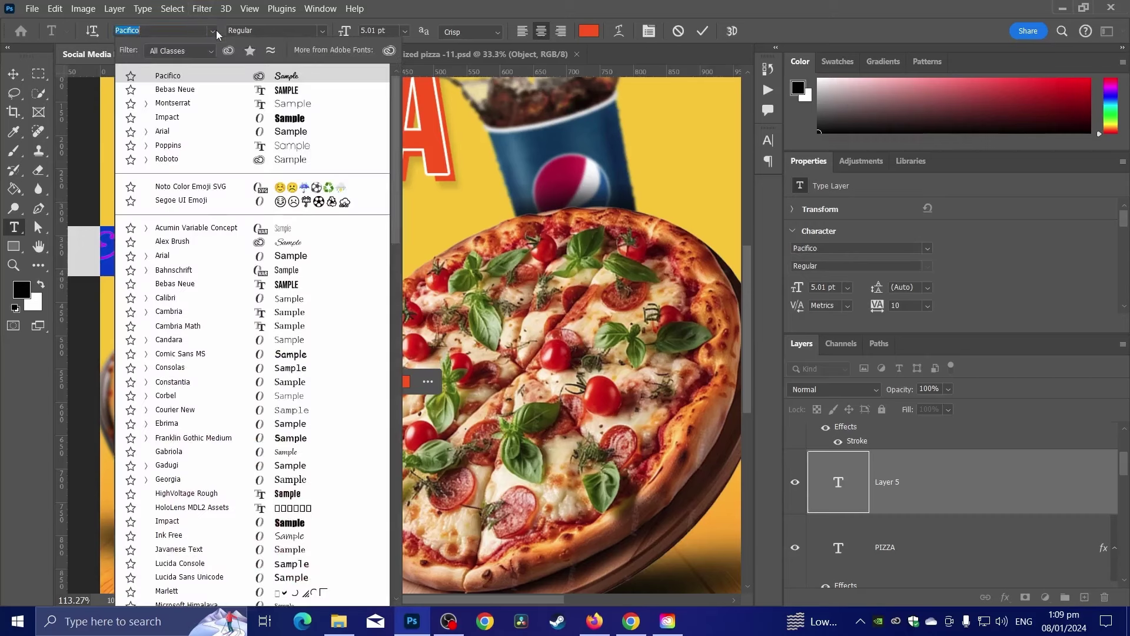
click(240, 103)
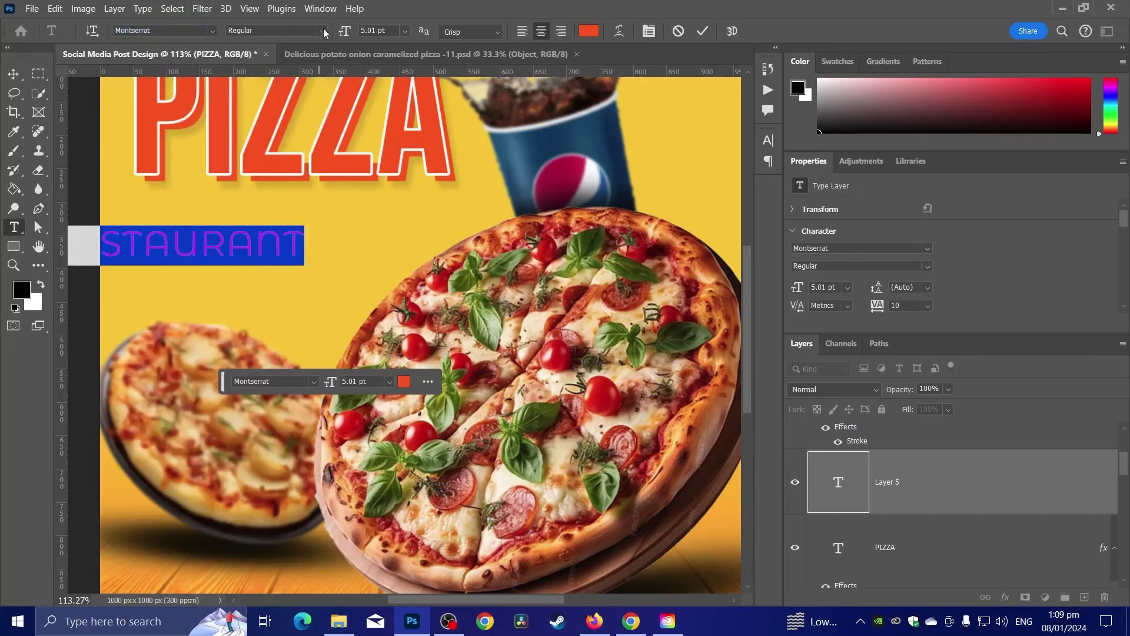
click(328, 31)
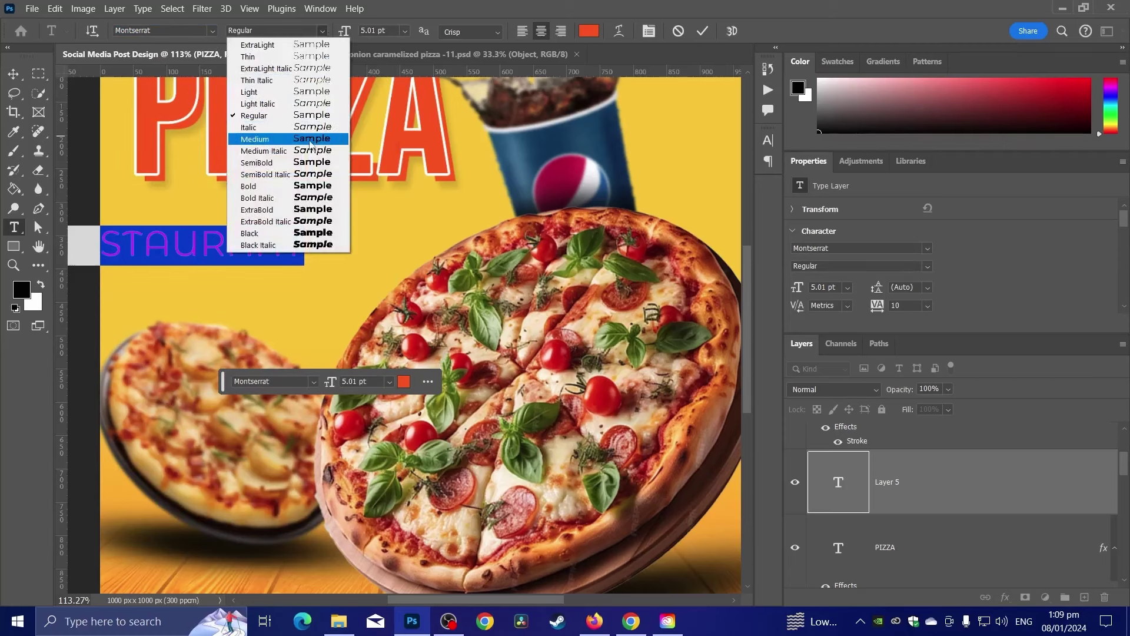
click(307, 186)
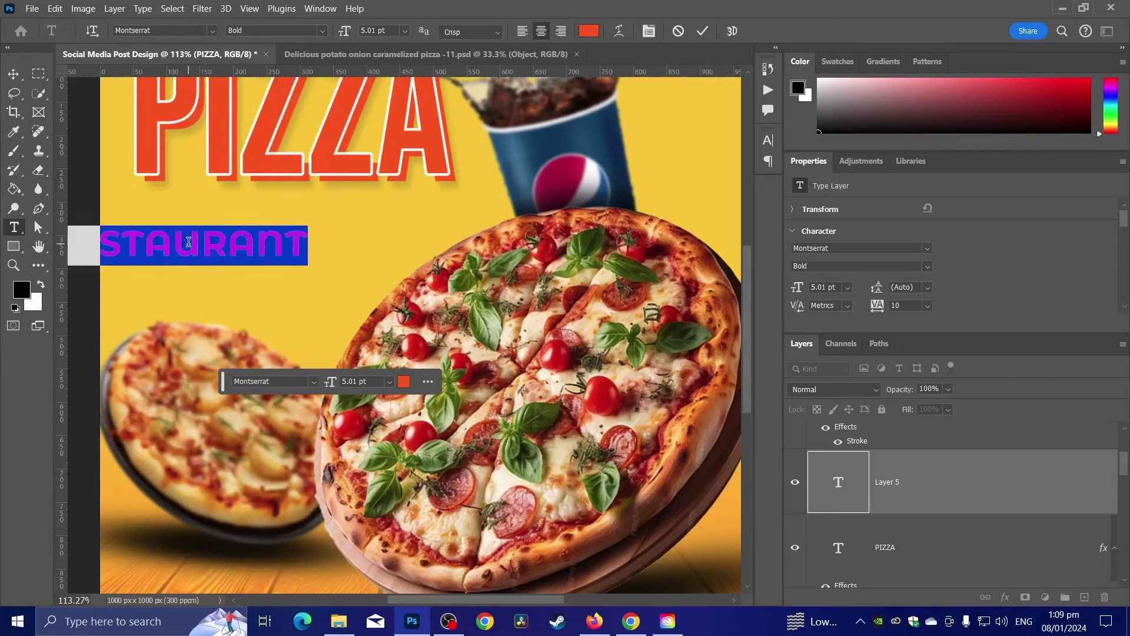
- Set the RESTAURANT text colour to white (ffffff)
click(600, 29)
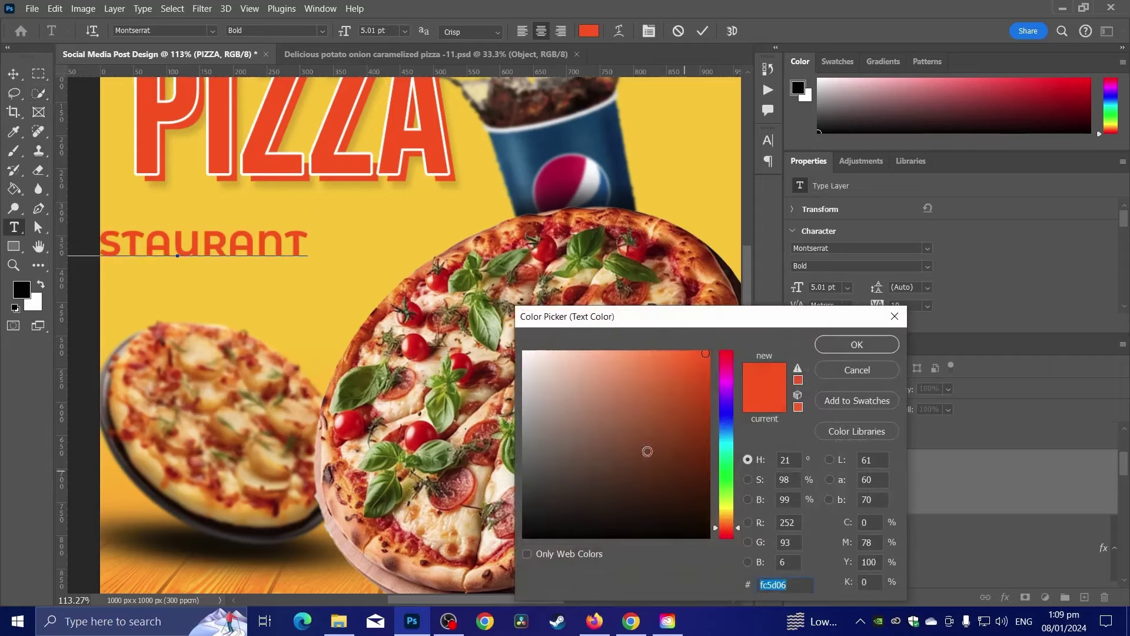
text(ffffff)
click(853, 344)
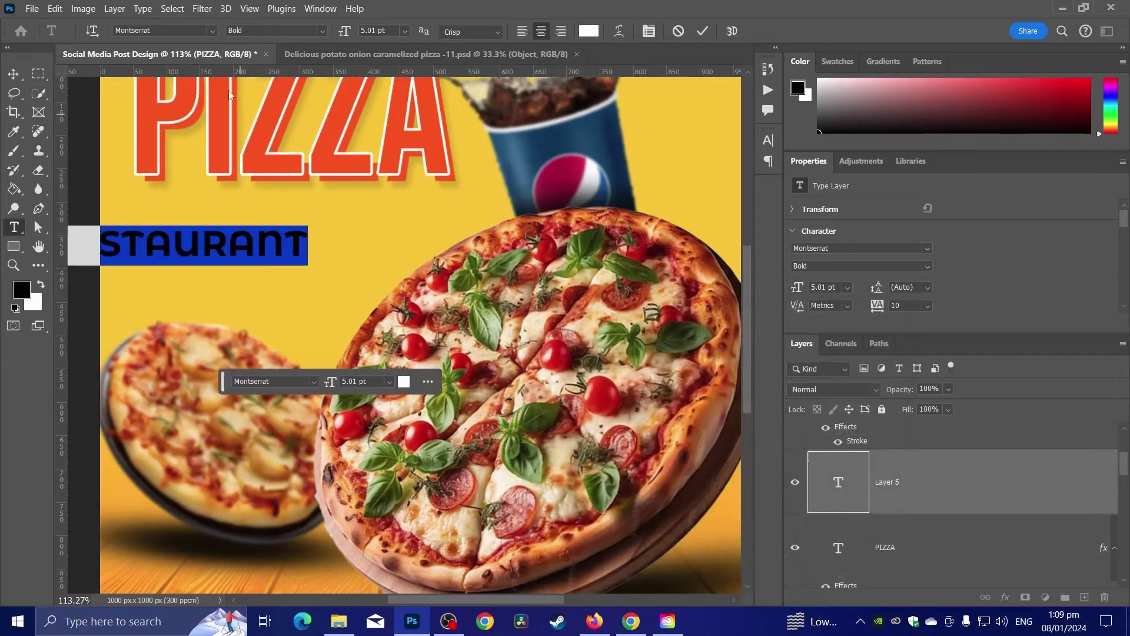
- Set the RESTAURANT text in Poppins Regular
click(213, 31)
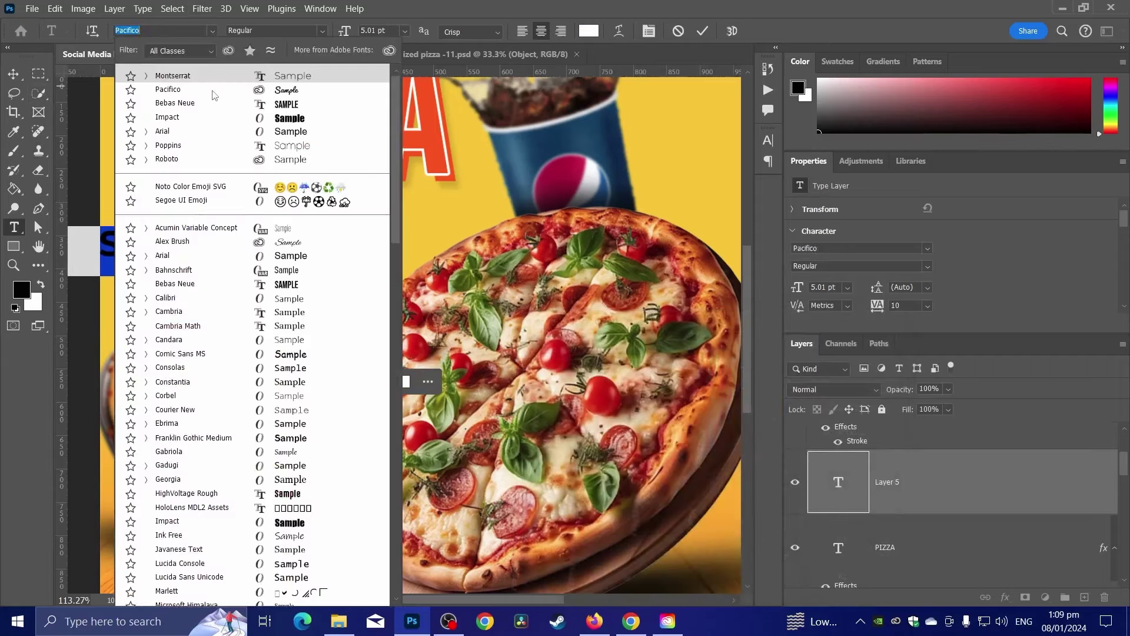
click(214, 145)
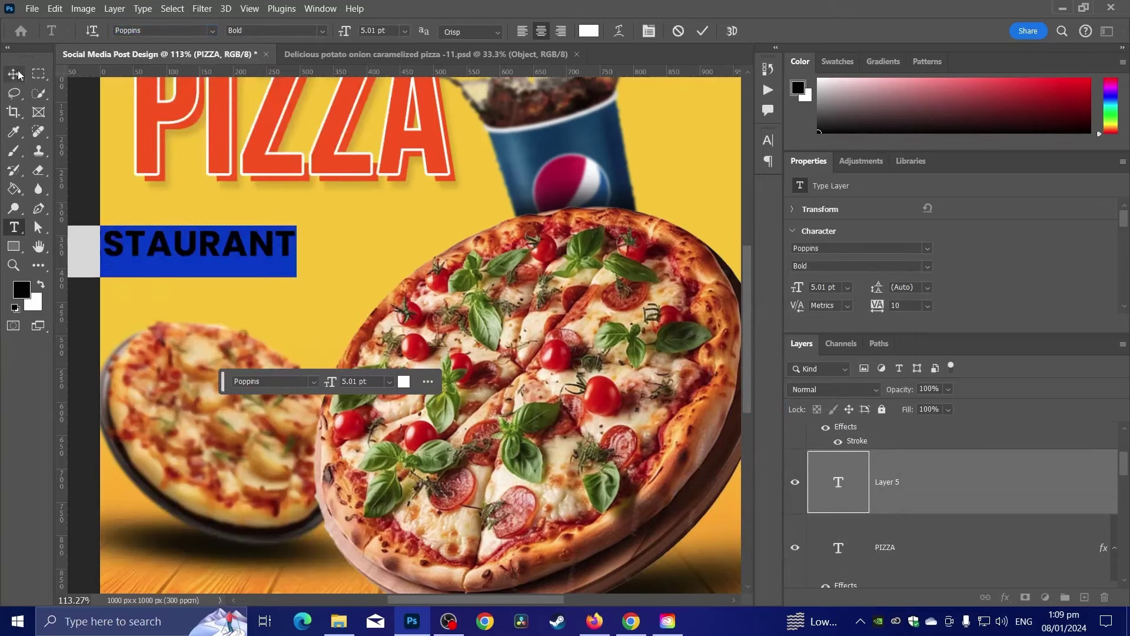
click(322, 31)
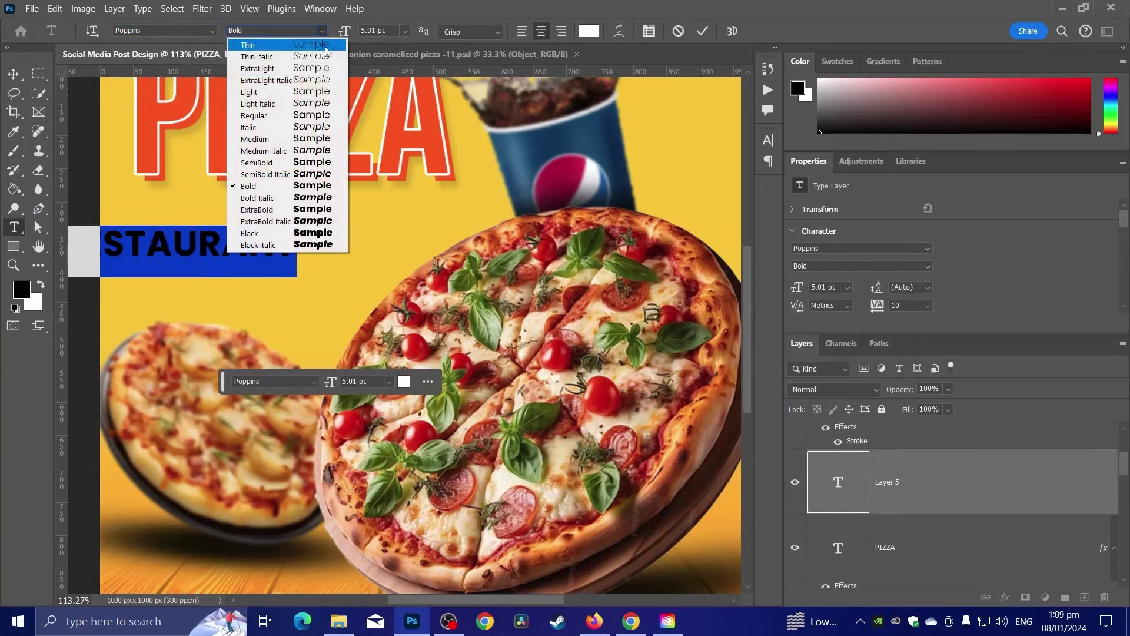
click(303, 115)
- Move the RESTAURANT text directly beneath the PIZZA headline, hide the rulers and enlarge the text to about 145% to match the headline's width
click(13, 73)
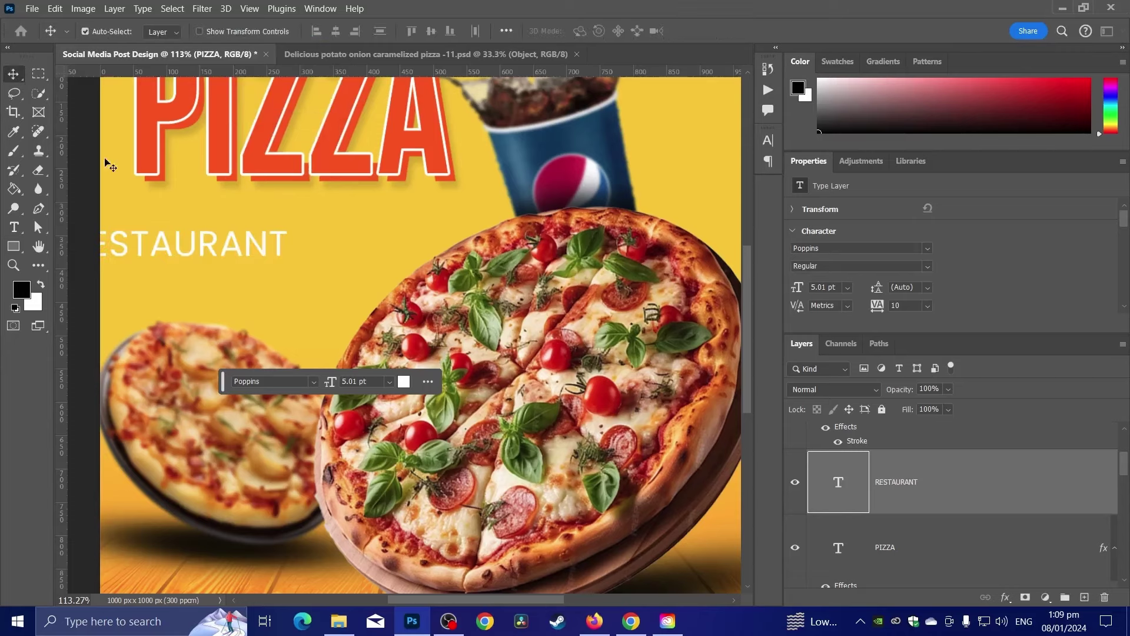
drag(188, 260, 251, 215)
key(ctrl+r)
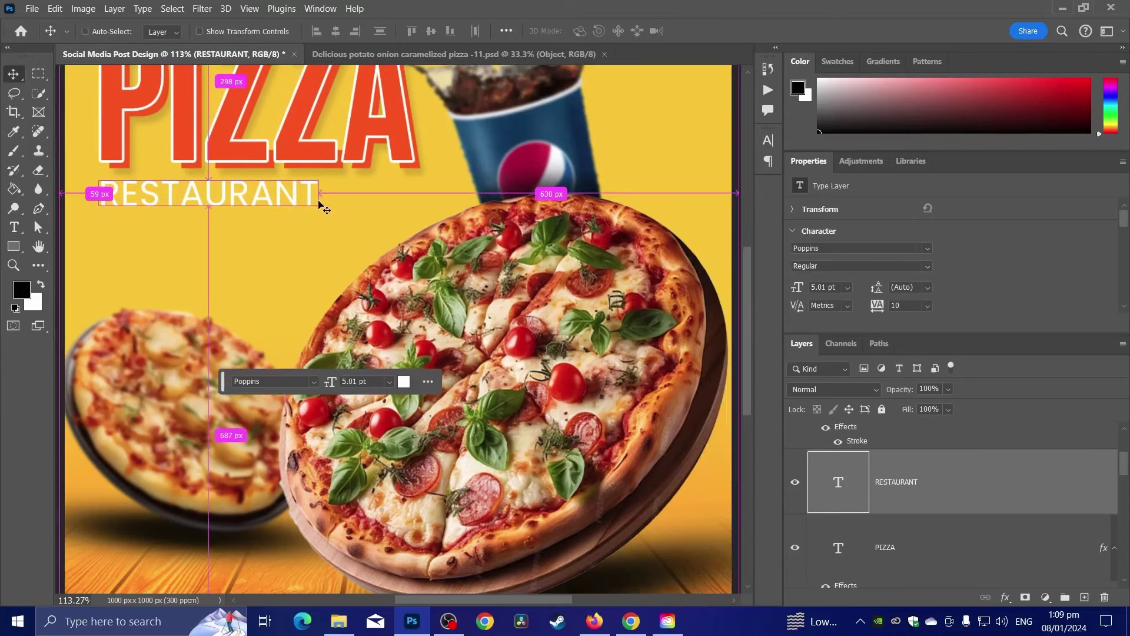
key(ctrl+t)
drag(319, 199, 342, 220)
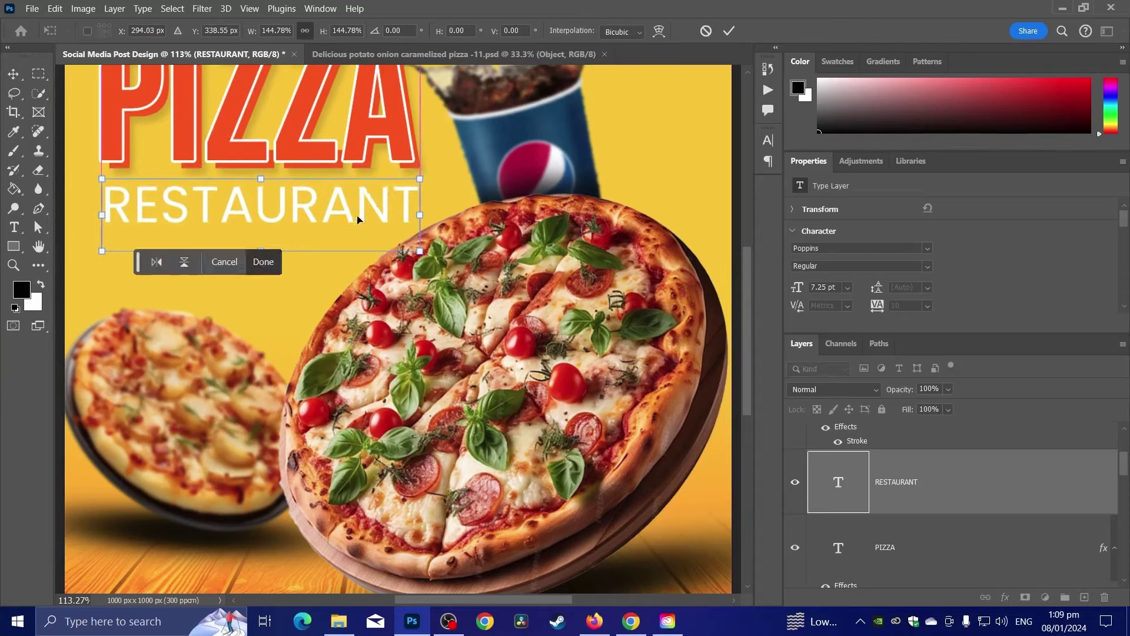
key(Return)
scroll(377, 315, down, 5)
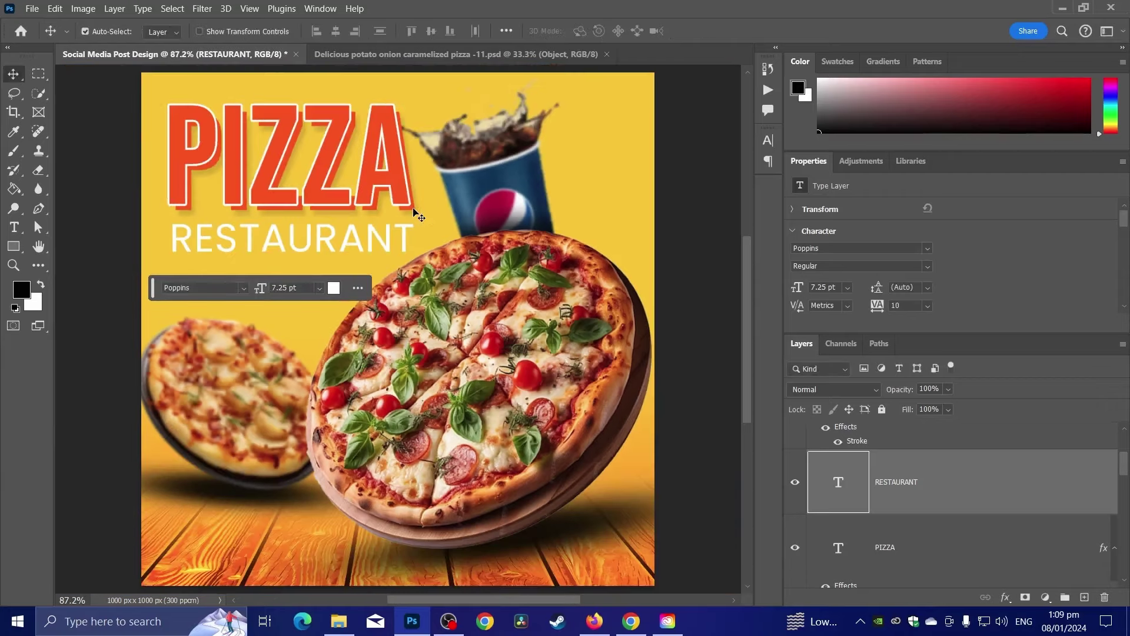
- Reorder the RESTAURANT layer so it sits below the original PIZZA layer and above Layer 2
ctrl+click(883, 550)
scroll(923, 540, down, 1)
scroll(920, 537, up, 2)
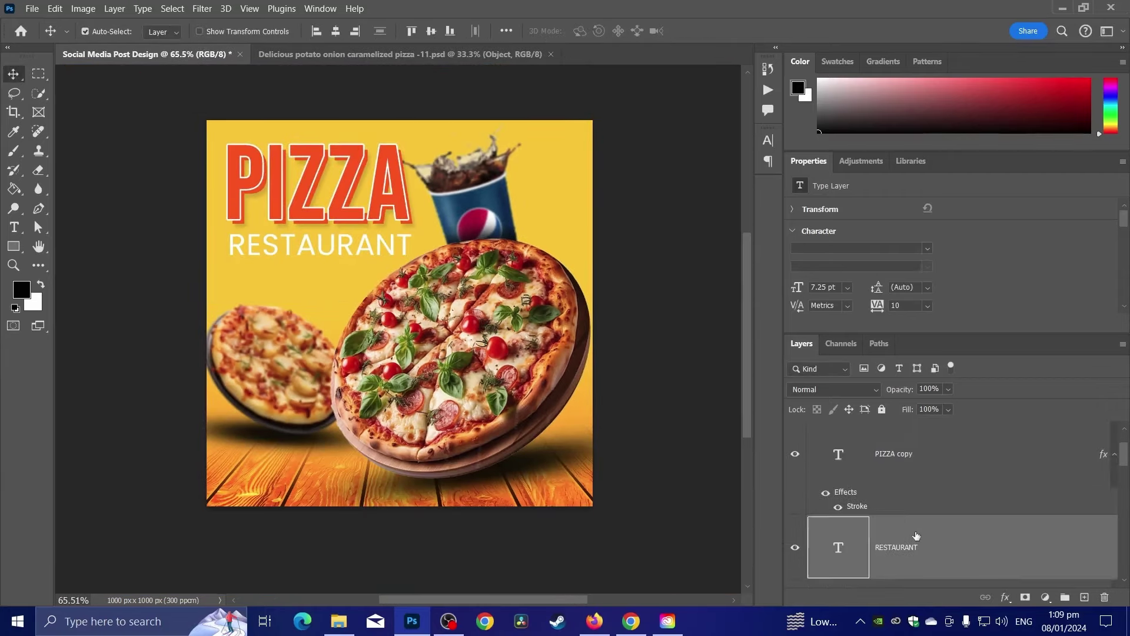
mouse_move(917, 535)
mouse_down()
mouse_move(928, 522)
mouse_move(926, 598)
mouse_move(924, 522)
mouse_up()
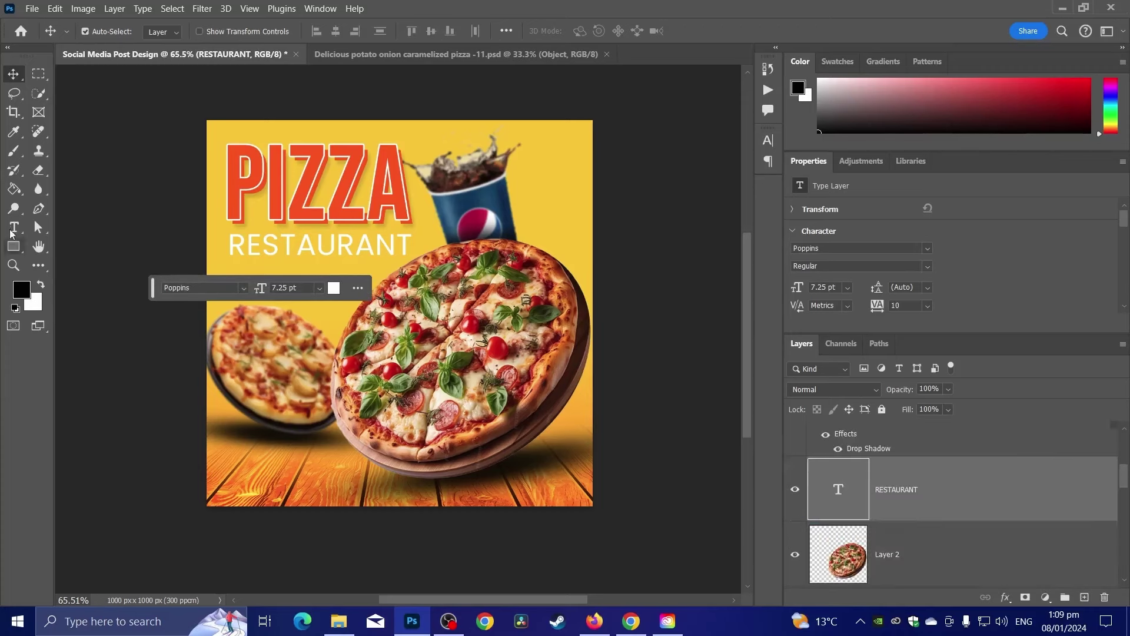
- Change the RESTAURANT text to Montserrat Regular and turn off its stylistic alternates
click(14, 227)
double_click(292, 251)
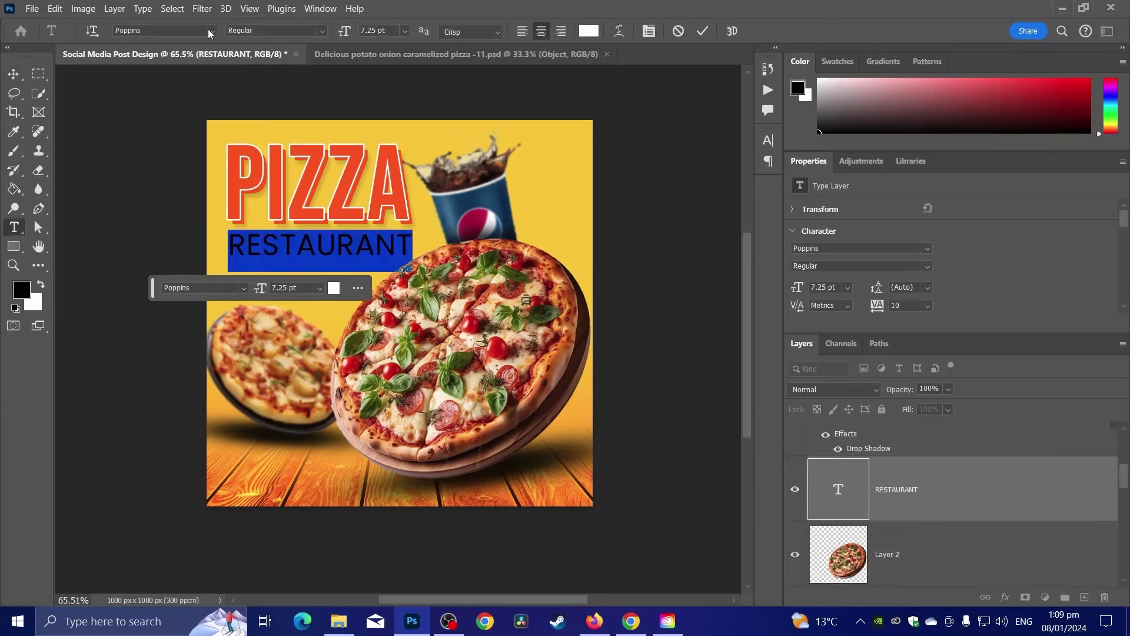
click(208, 34)
click(203, 98)
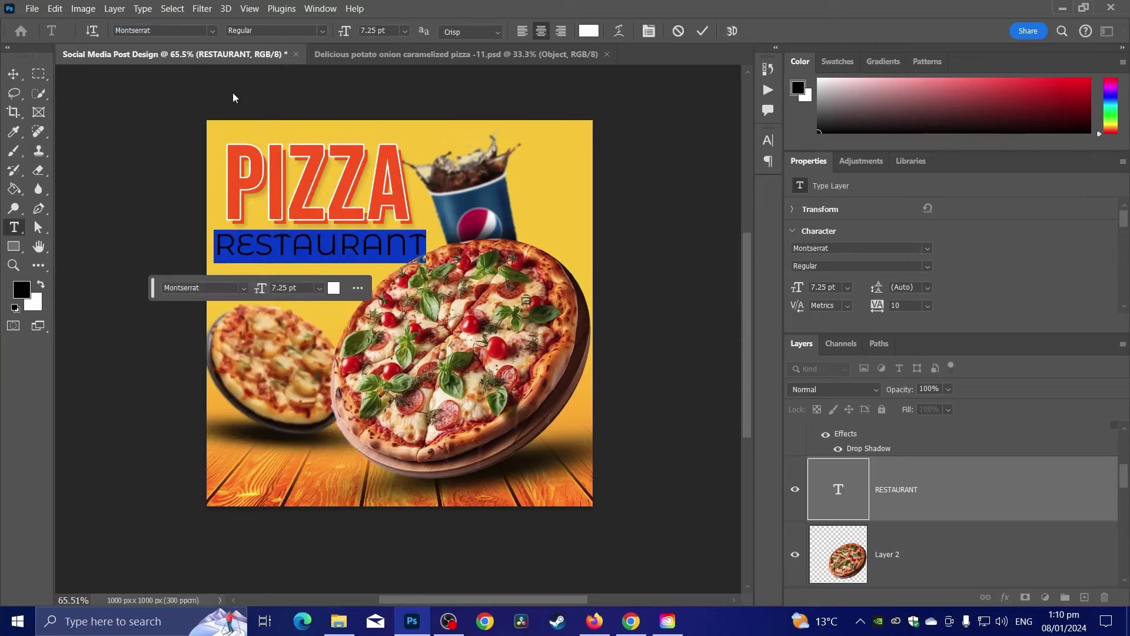
click(648, 31)
click(689, 265)
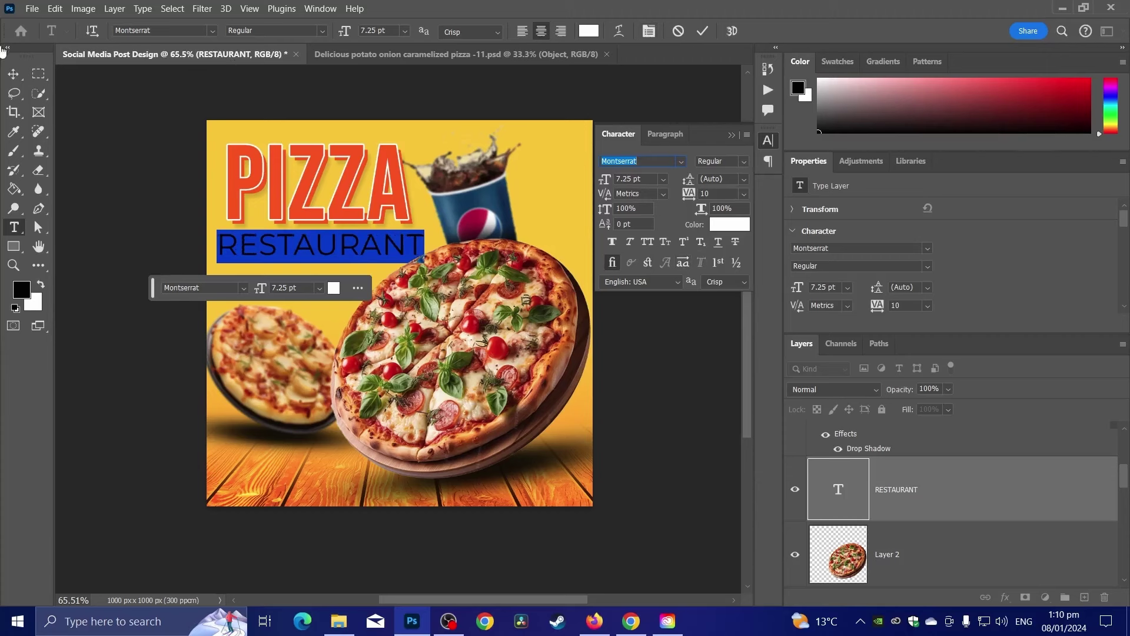
- Scale the RESTAURANT text down to 5.54 pt, narrower than the PIZZA headline and centred beneath it
click(13, 74)
key(ctrl+t)
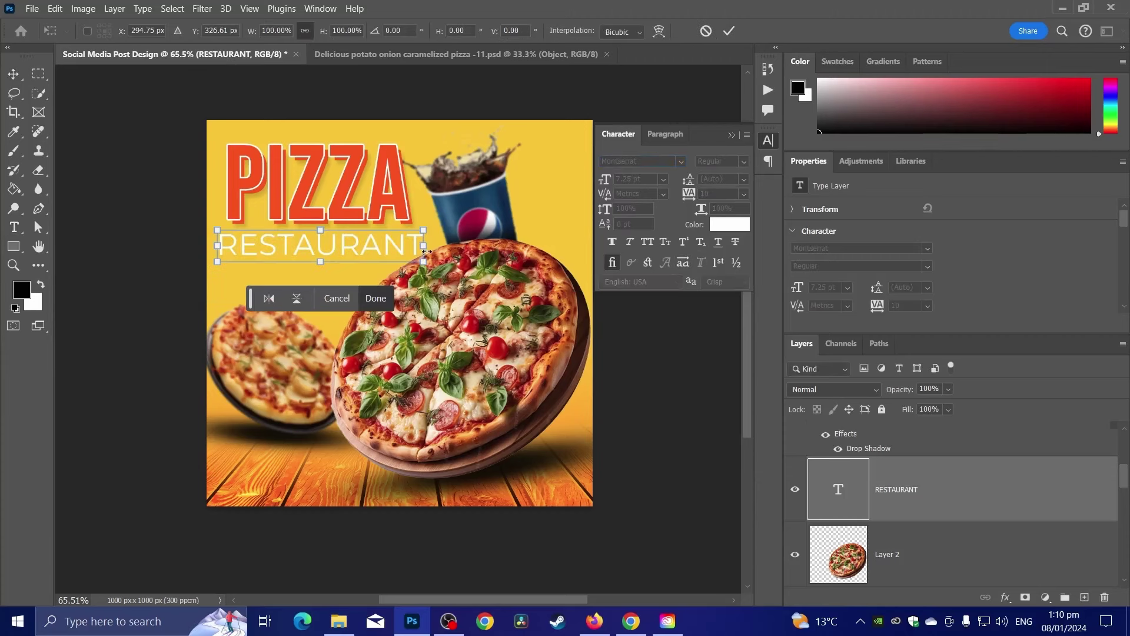
drag(426, 242, 392, 252)
key(Return)
scroll(398, 329, down, 1)
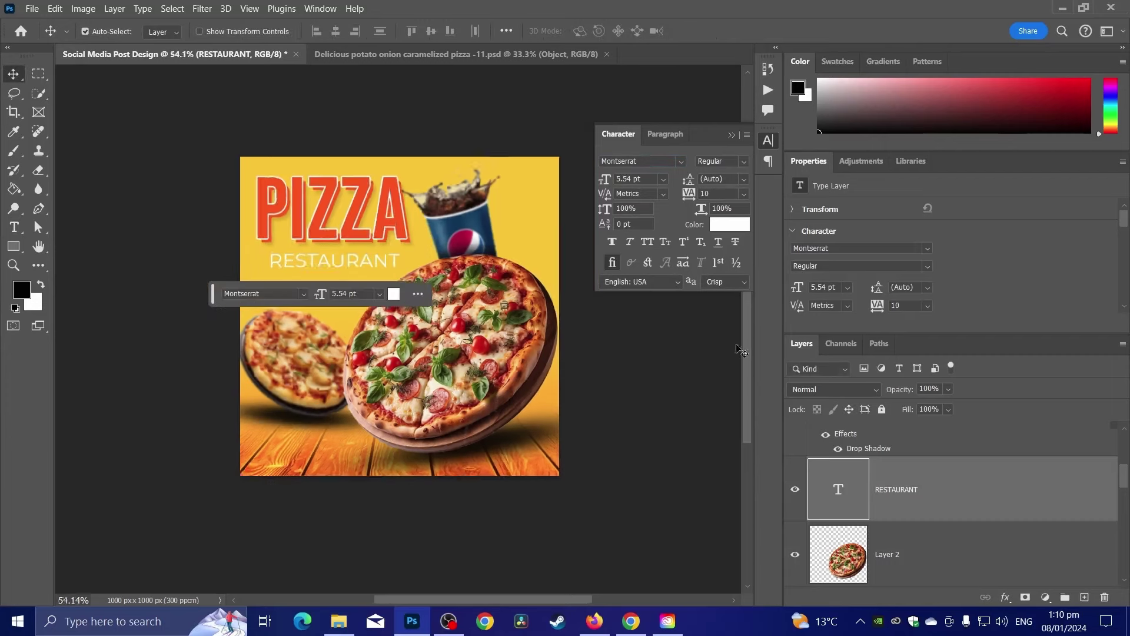
- Select the RESTAURANT layer together with all PIZZA text layers, scale them to about 95.33% and shift them slightly down and left
scroll(898, 458, up, 5)
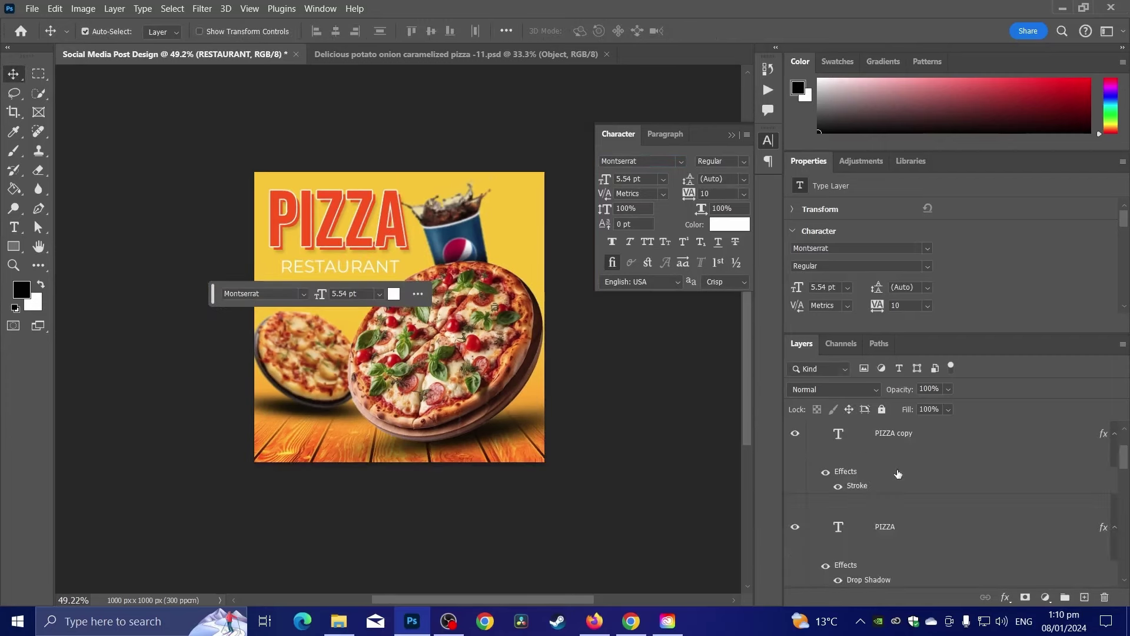
shift+click(909, 453)
key(ctrl+t)
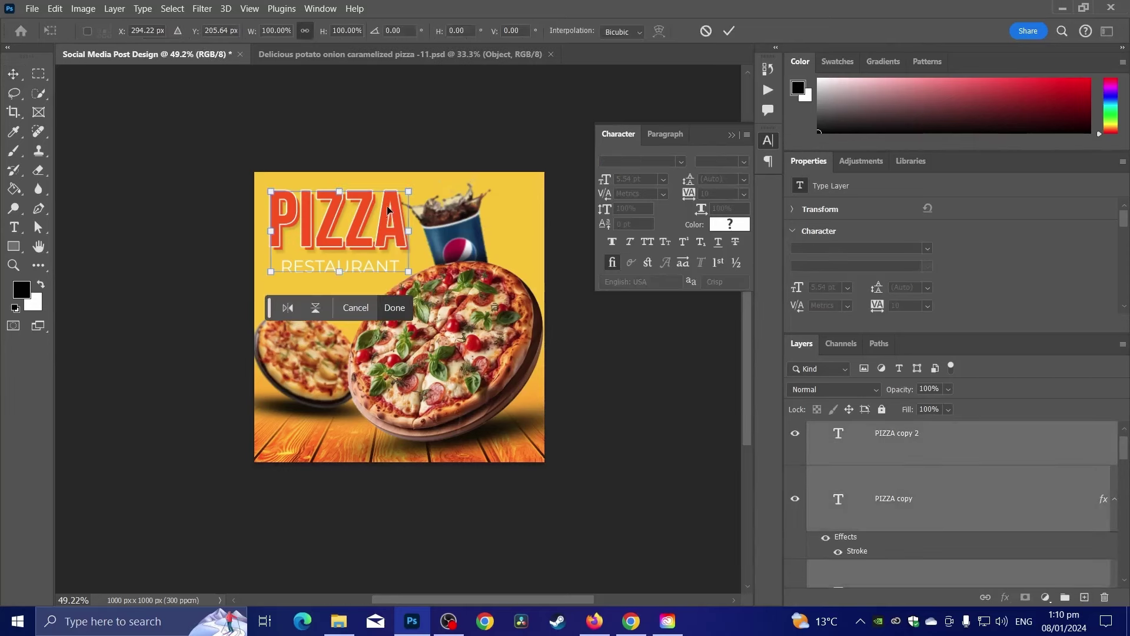
drag(412, 186, 388, 214)
drag(399, 271, 405, 274)
drag(360, 241, 357, 248)
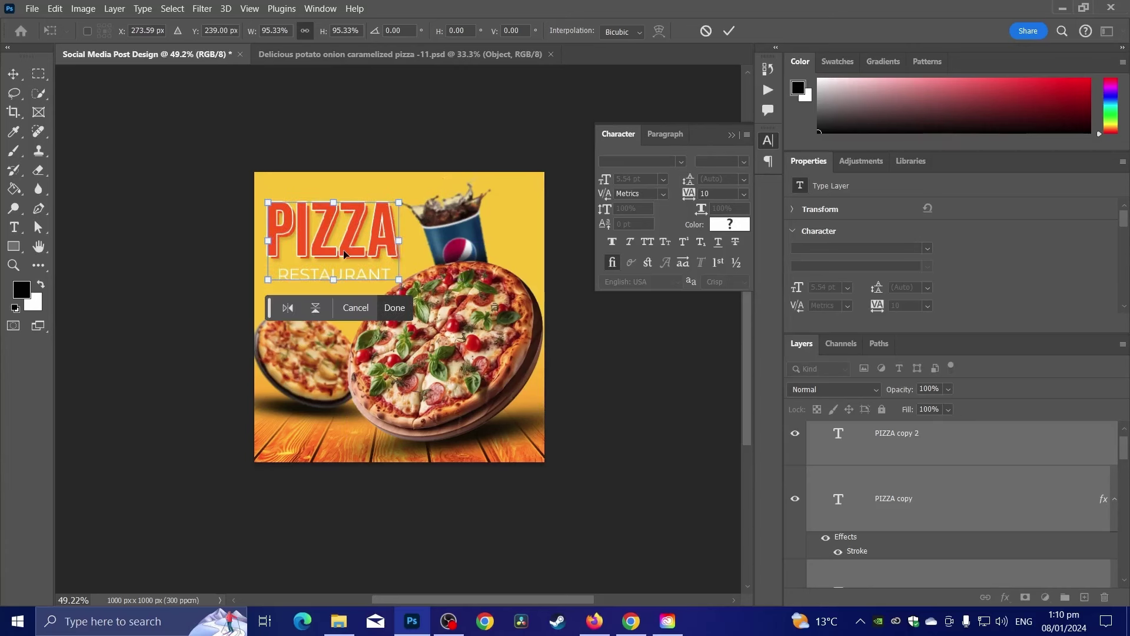
- Nudge the scaled PIZZA and RESTAURANT title slightly right and up, and apply the transform
key(Right)
key(Right)
key(Right)
key(Right)
key(Right)
key(Right)
key(Up)
key(Up)
key(Up)
key(Up)
key(Up)
key(Up)
key(Up)
key(Up)
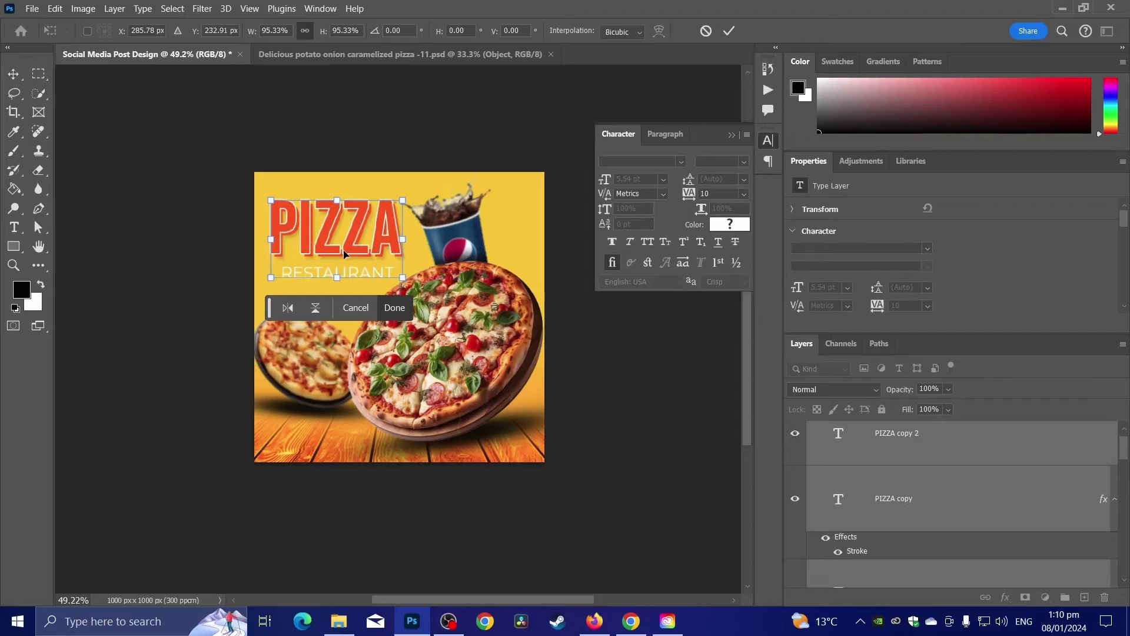
key(Return)
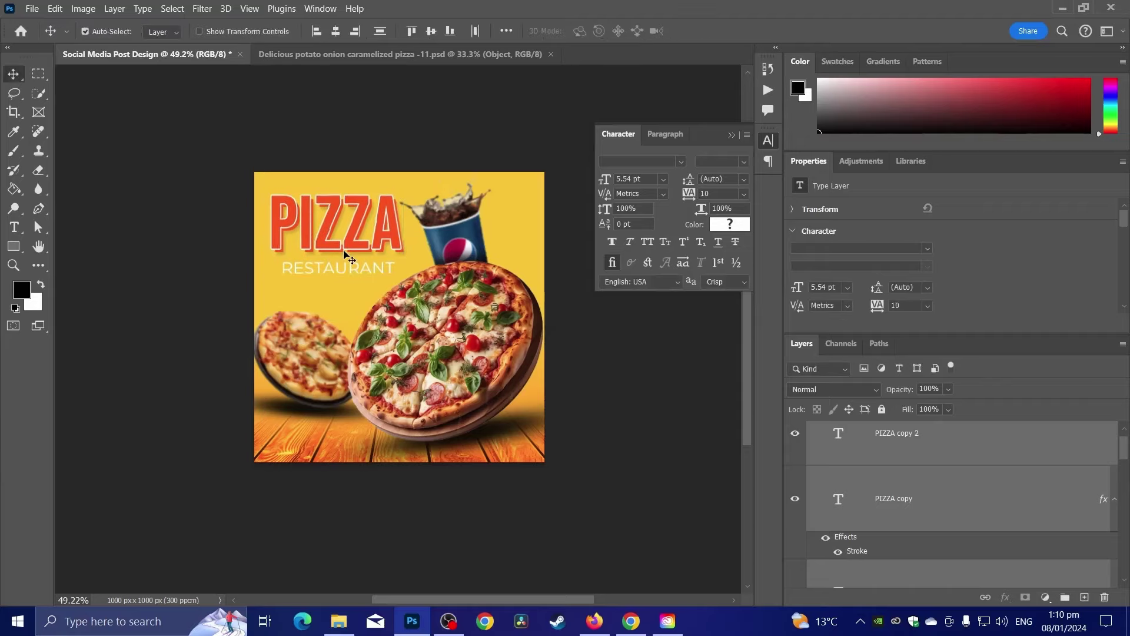
- Draw an orange-red rectangle about 241 × 69 px on the wooden planks below the small pizza and fully round its corners
scroll(364, 456, up, 3)
scroll(364, 455, up, 2)
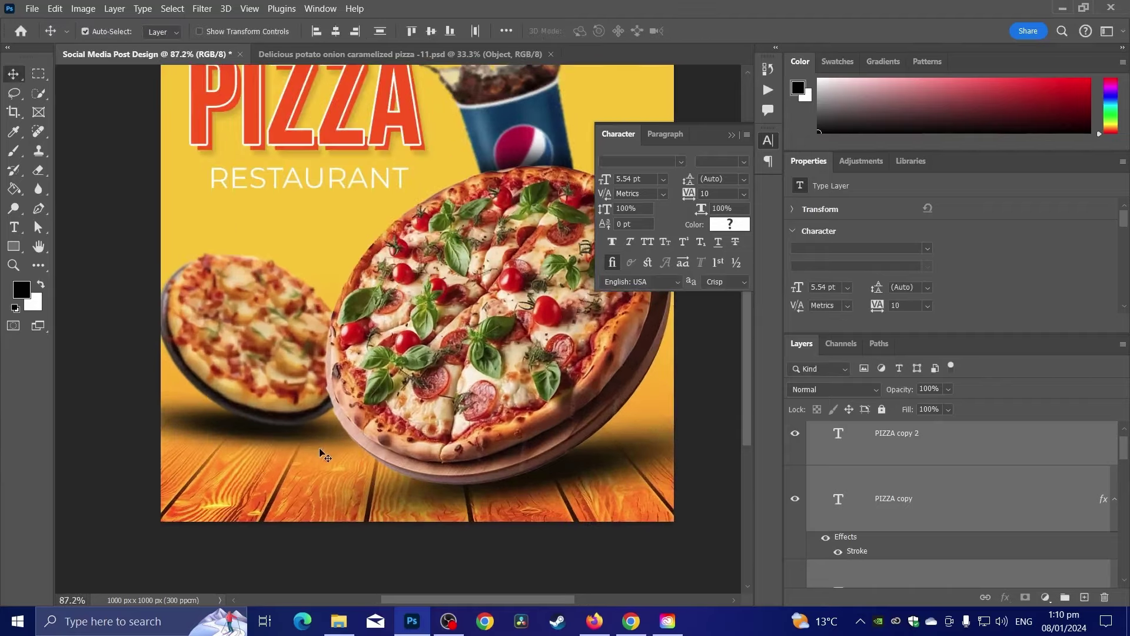
click(6, 247)
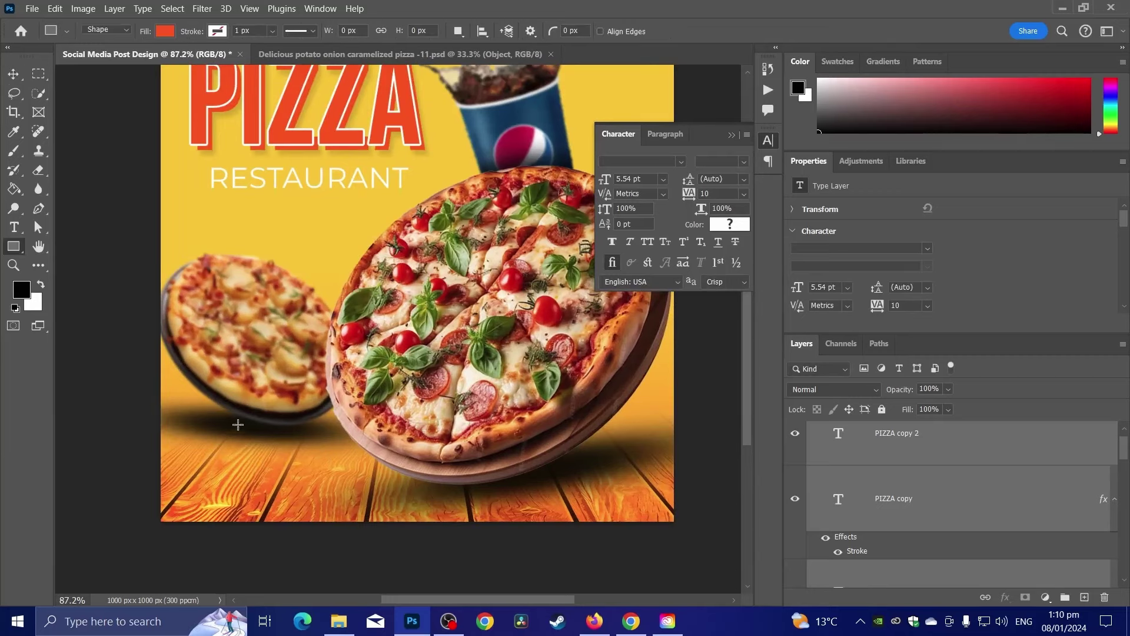
drag(203, 458, 327, 492)
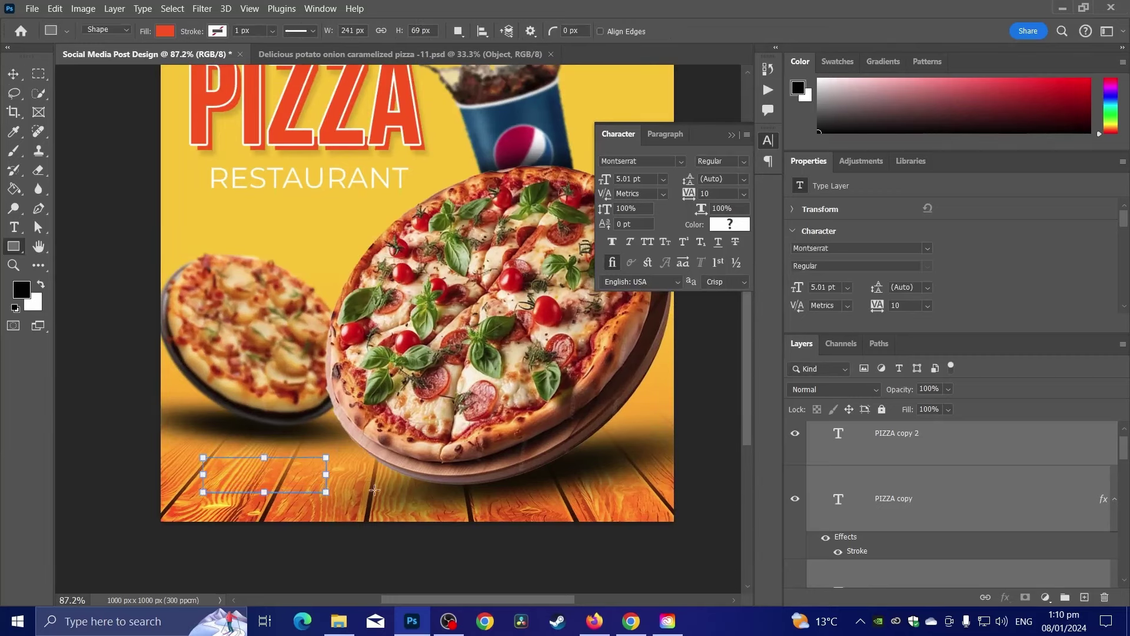
scroll(211, 484, up, 6)
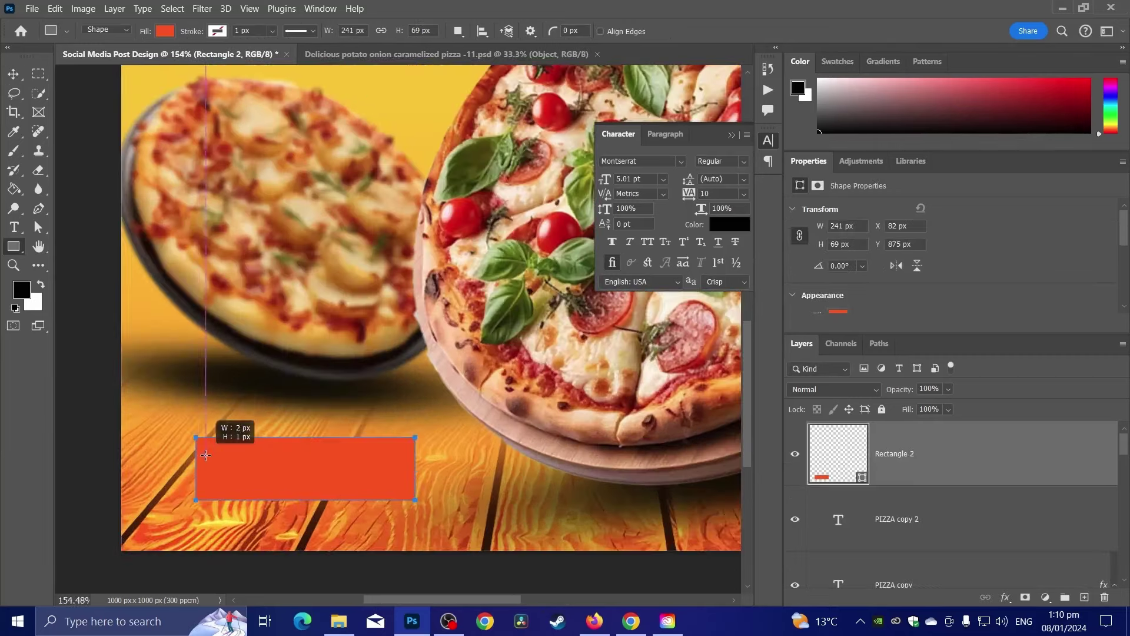
drag(213, 455, 228, 469)
- Add the text "ORDER NOW" just above the rounded orange-red button
key(t)
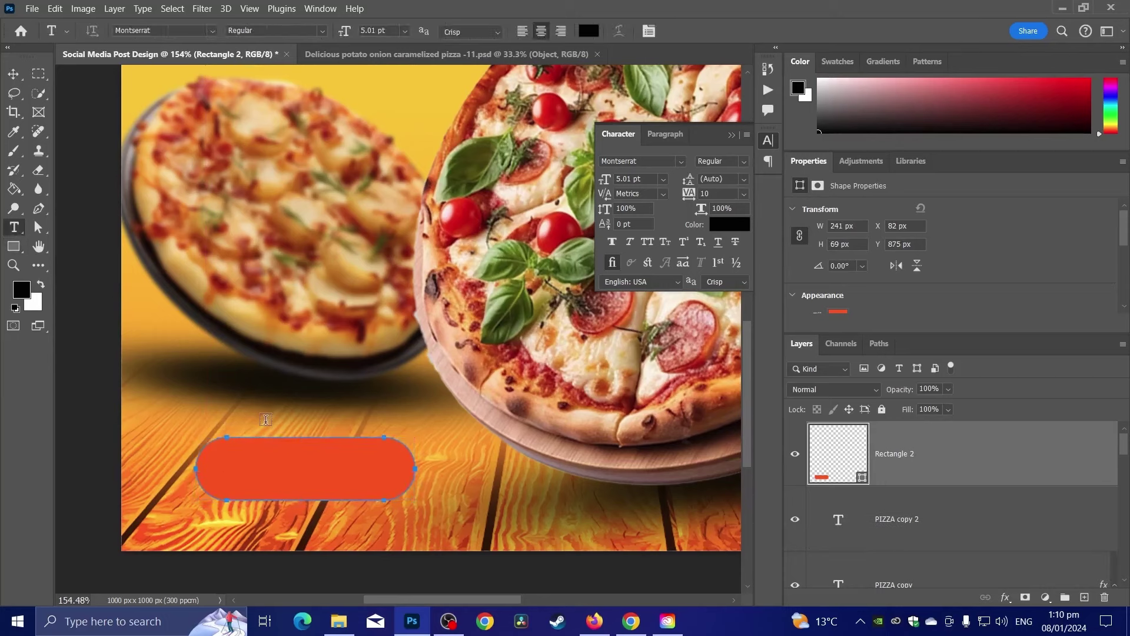
click(266, 419)
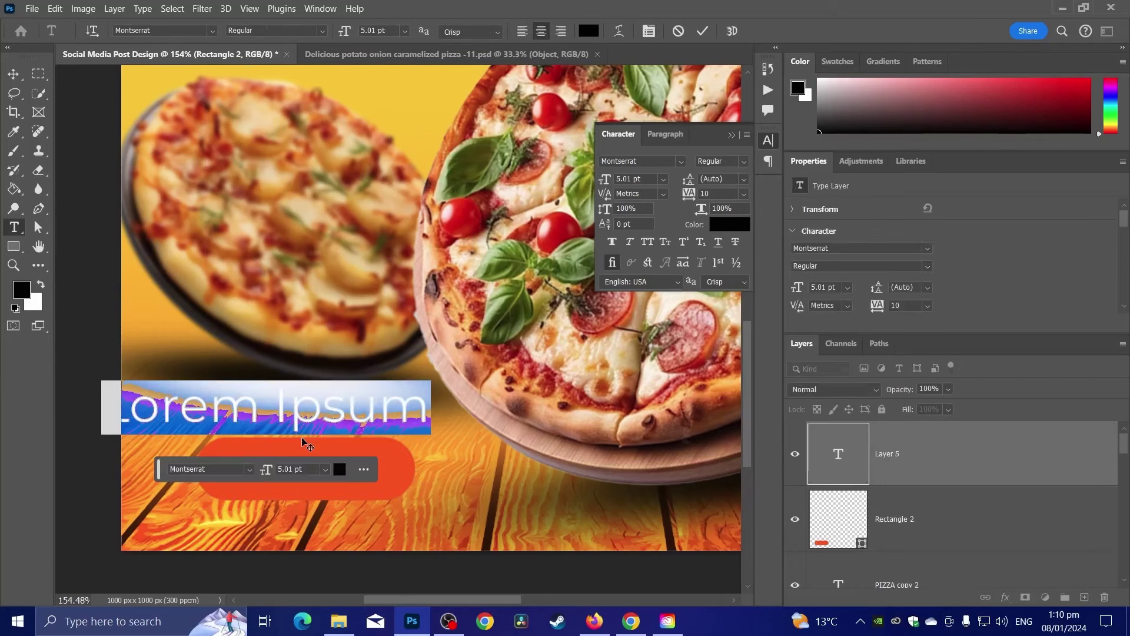
text(ORDER N)
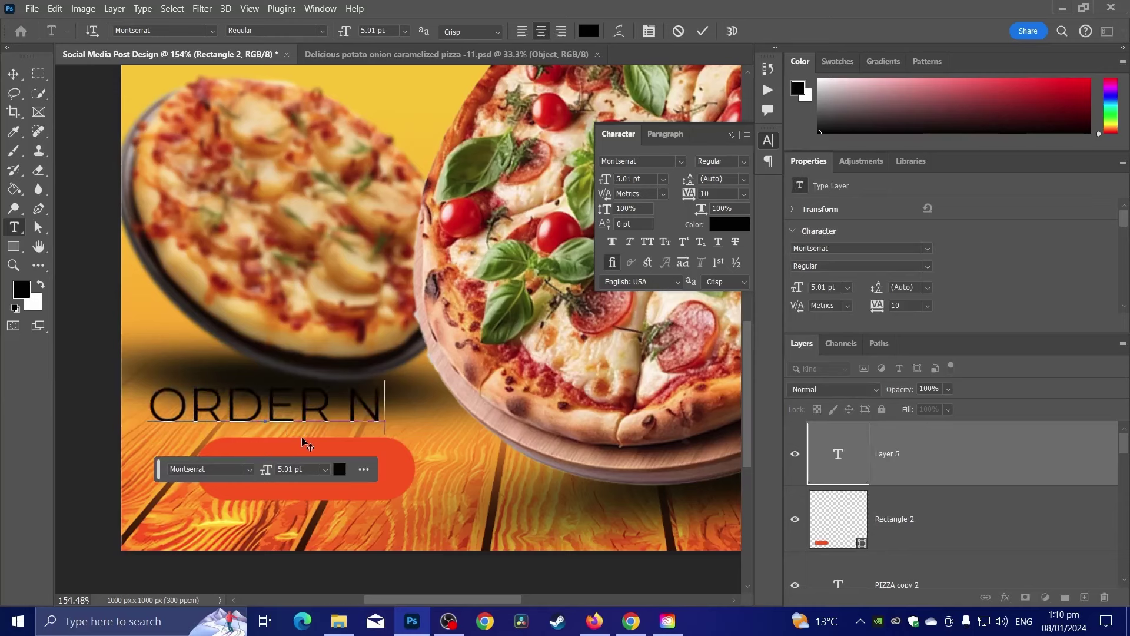
text(OW)
- Recolor the whole ORDER NOW text to white (ffffff) and set its Montserrat weight to Bold
key(ctrl+a)
click(589, 31)
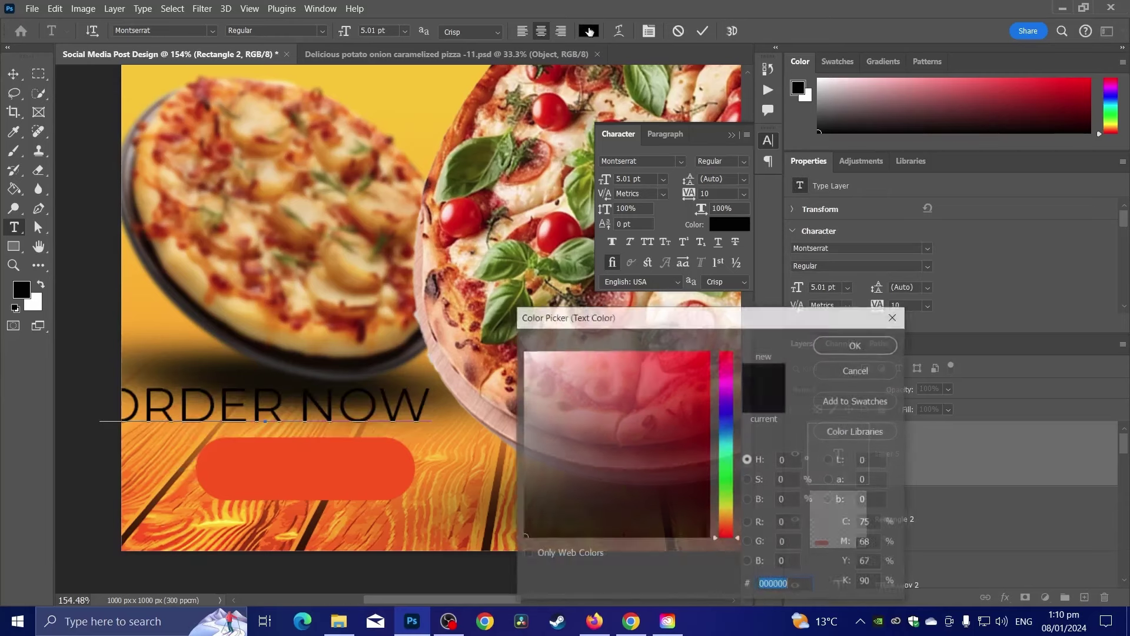
text(ffffff)
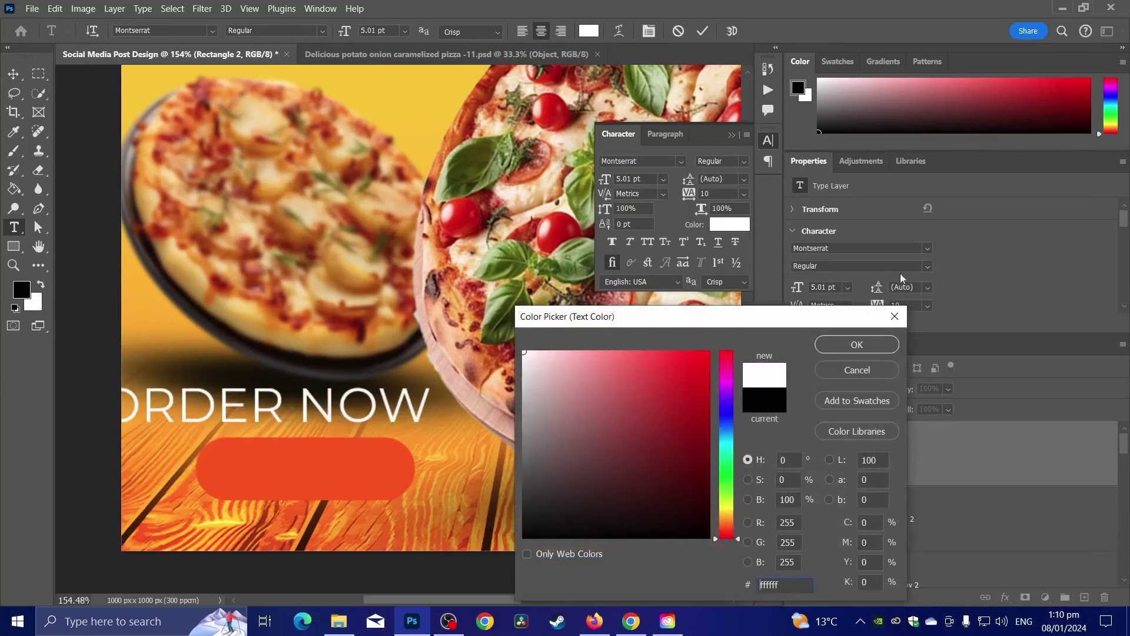
click(857, 344)
click(323, 30)
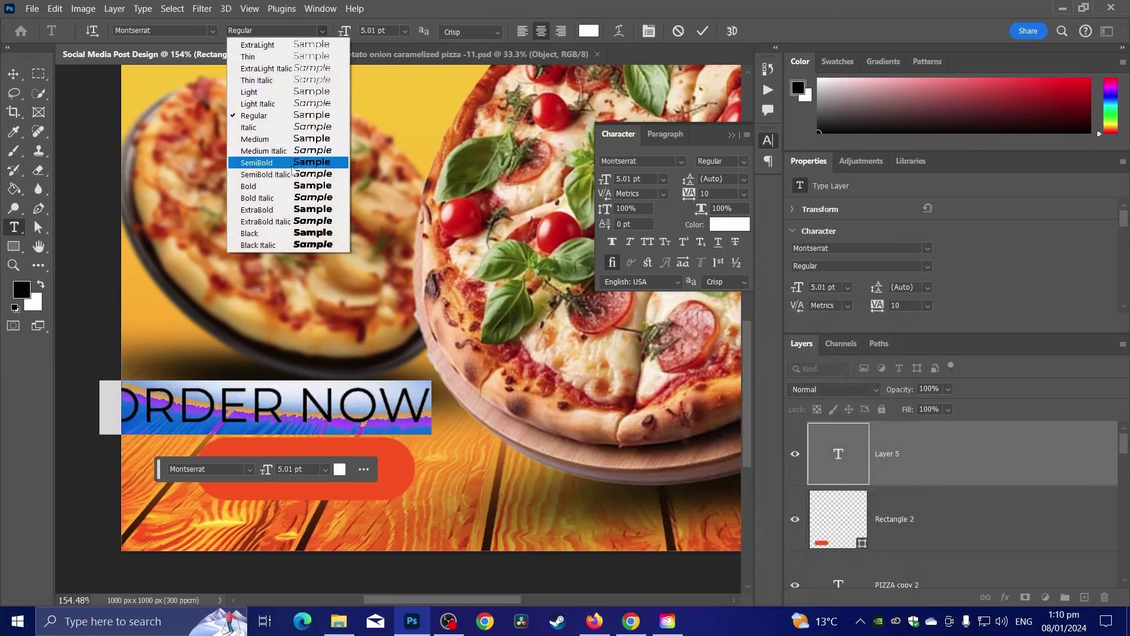
click(277, 186)
click(13, 73)
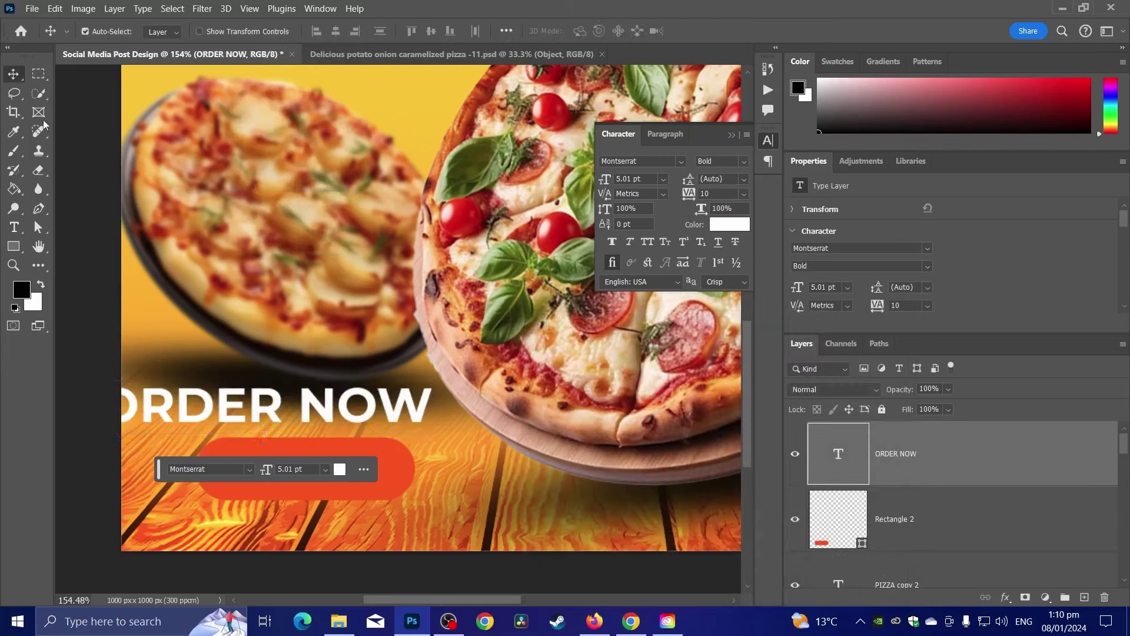
- Scale the ORDER NOW text down to about 1.98 pt and place it inside the orange-red button
key(ctrl+t)
drag(437, 408, 348, 469)
key(Return)
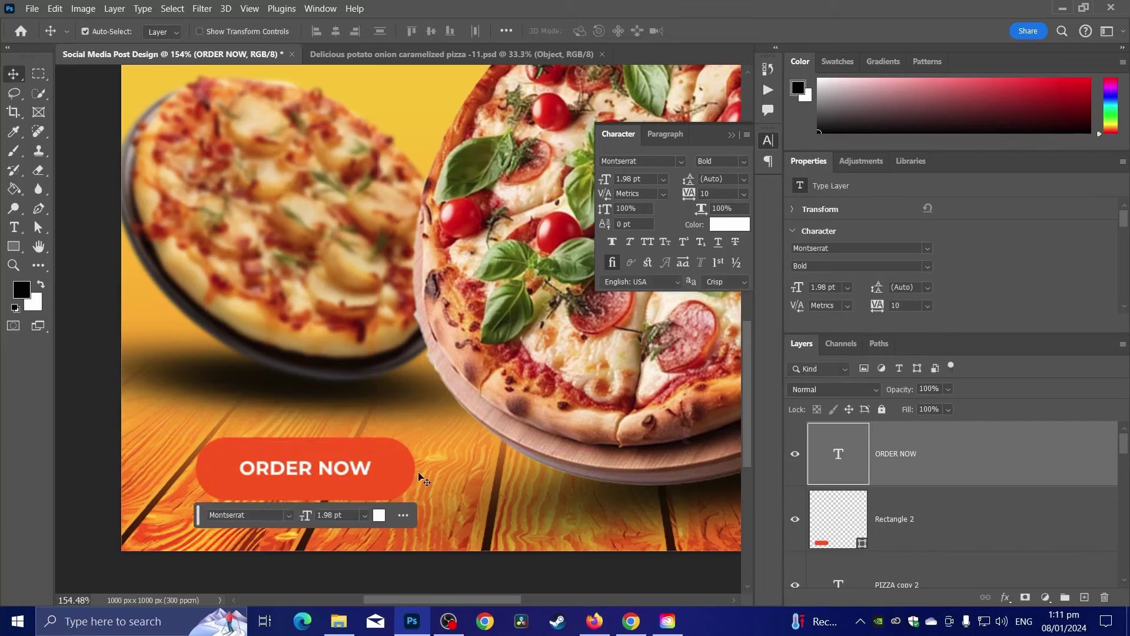
- Center-align the ORDER NOW text with the button shape and enlarge the text to about 2.55 pt
shift+click(960, 507)
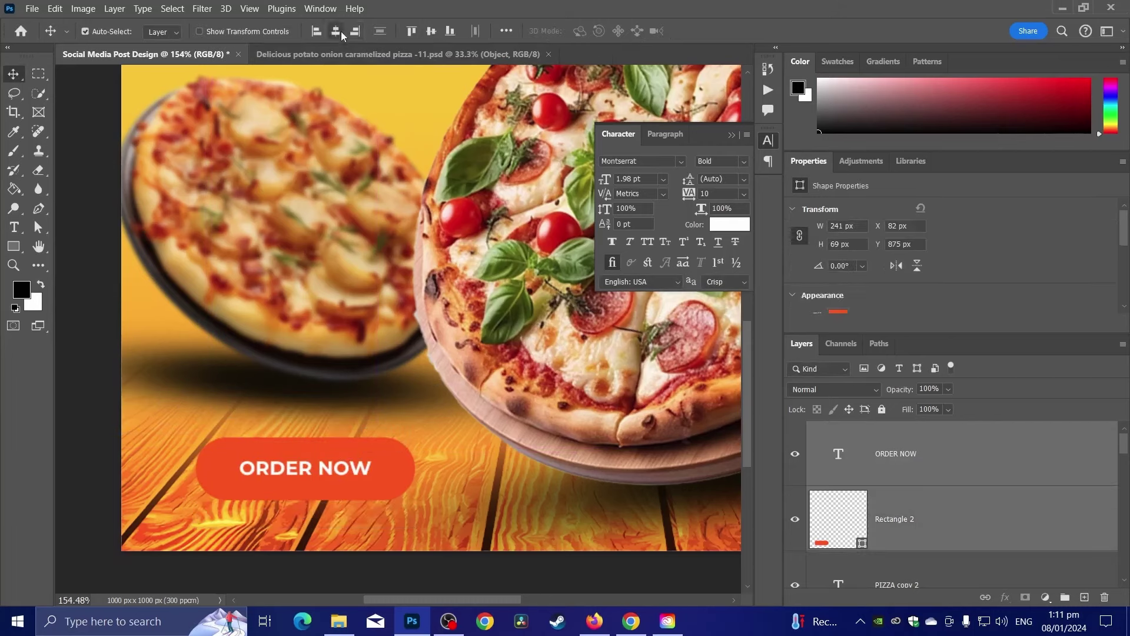
click(432, 33)
key(ctrl+t)
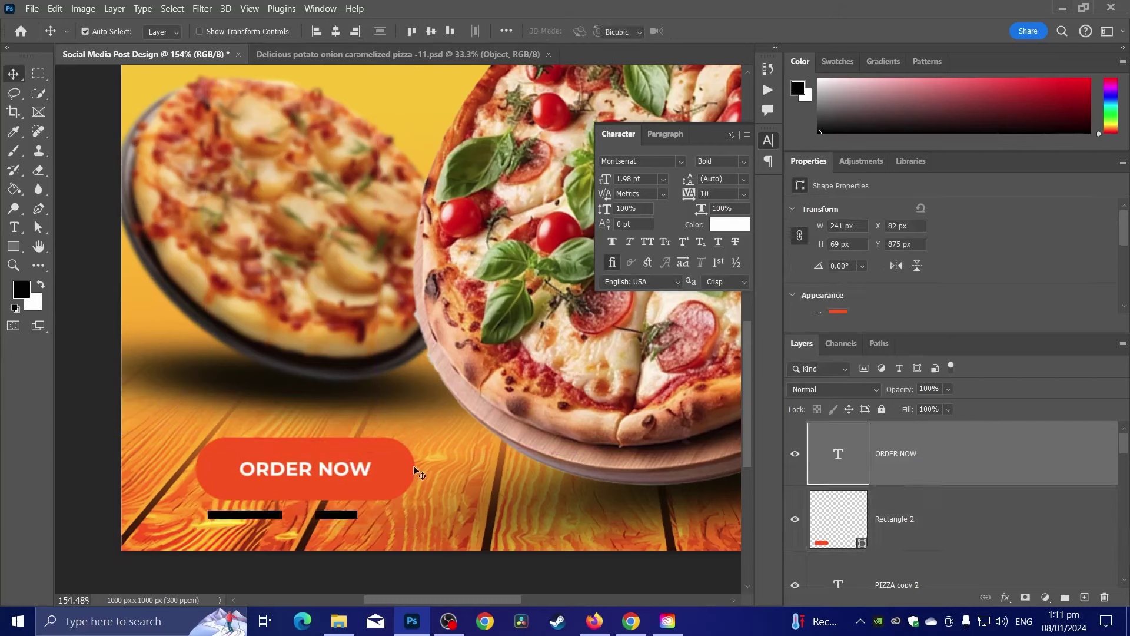
drag(377, 459, 396, 452)
key(Return)
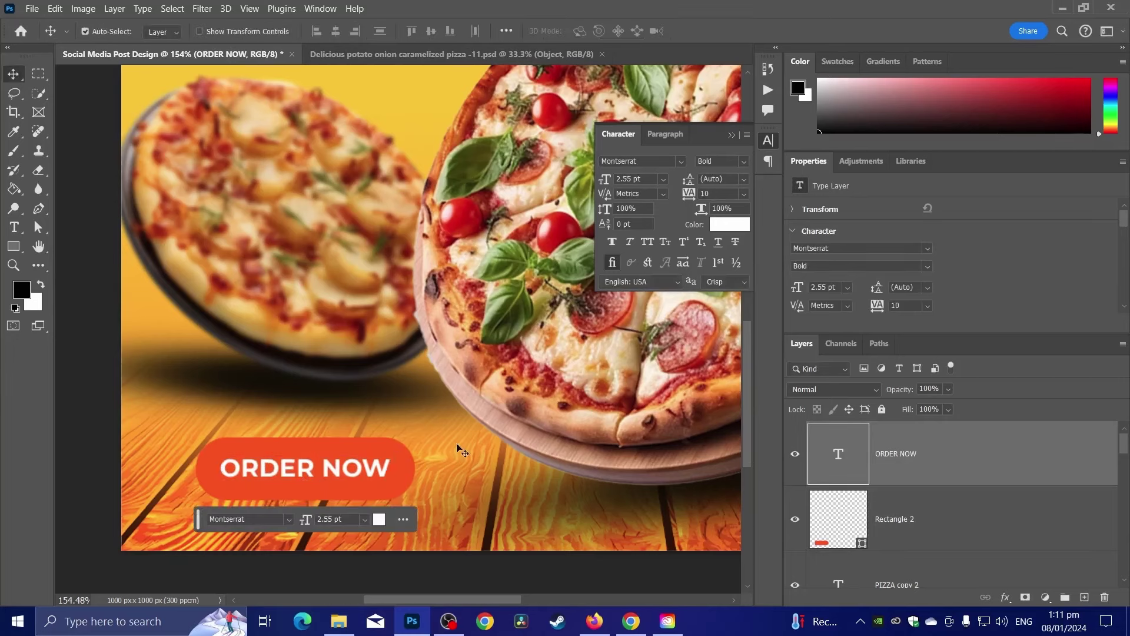
- Add a Drop Shadow layer style to the orange-red button rectangle
right_click(919, 508)
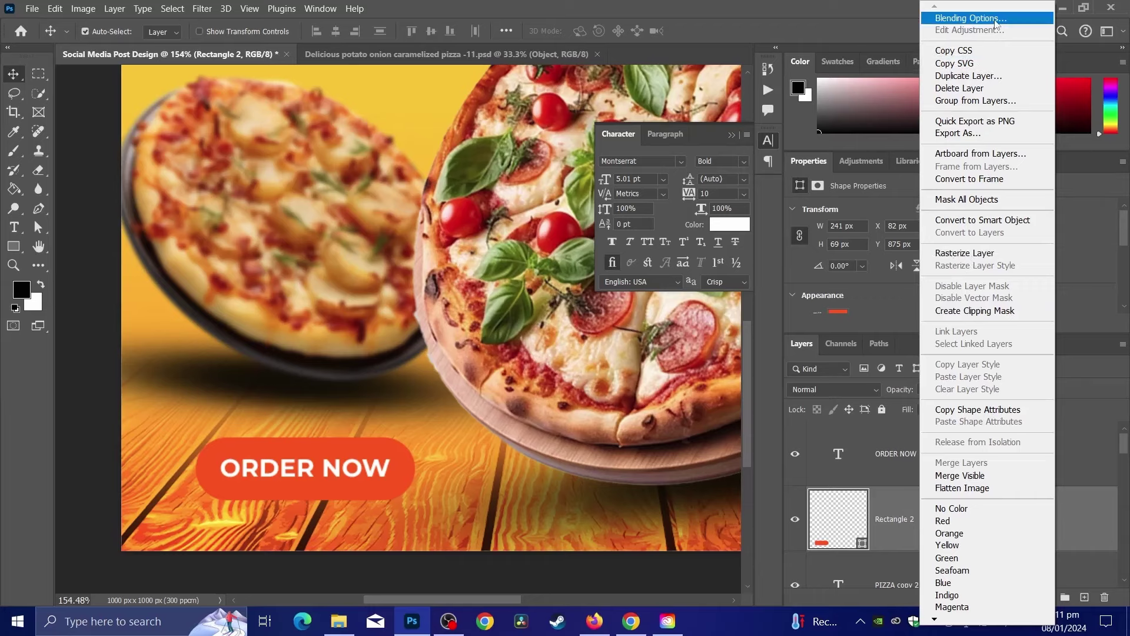
click(996, 19)
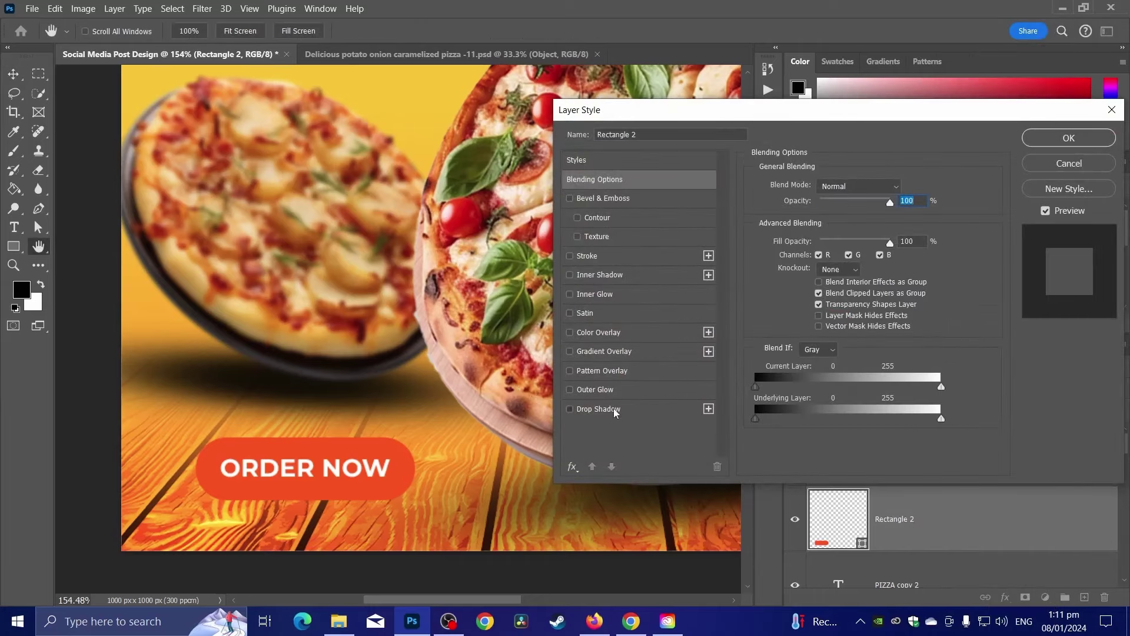
click(615, 412)
click(1051, 139)
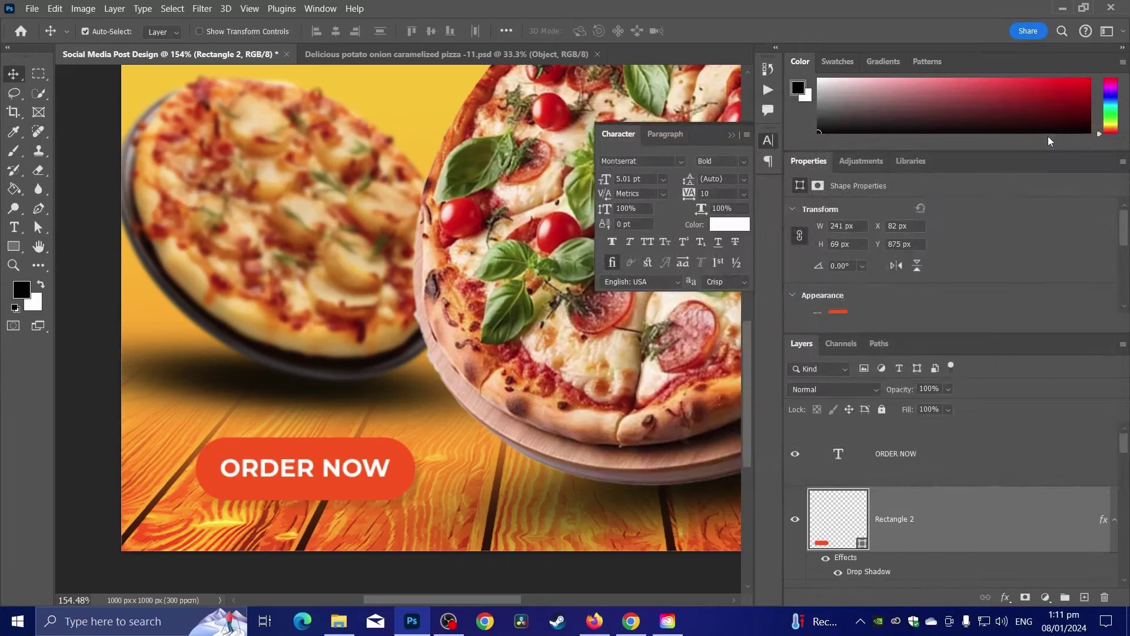
key(ctrl+0)
scroll(377, 130, down, 1)
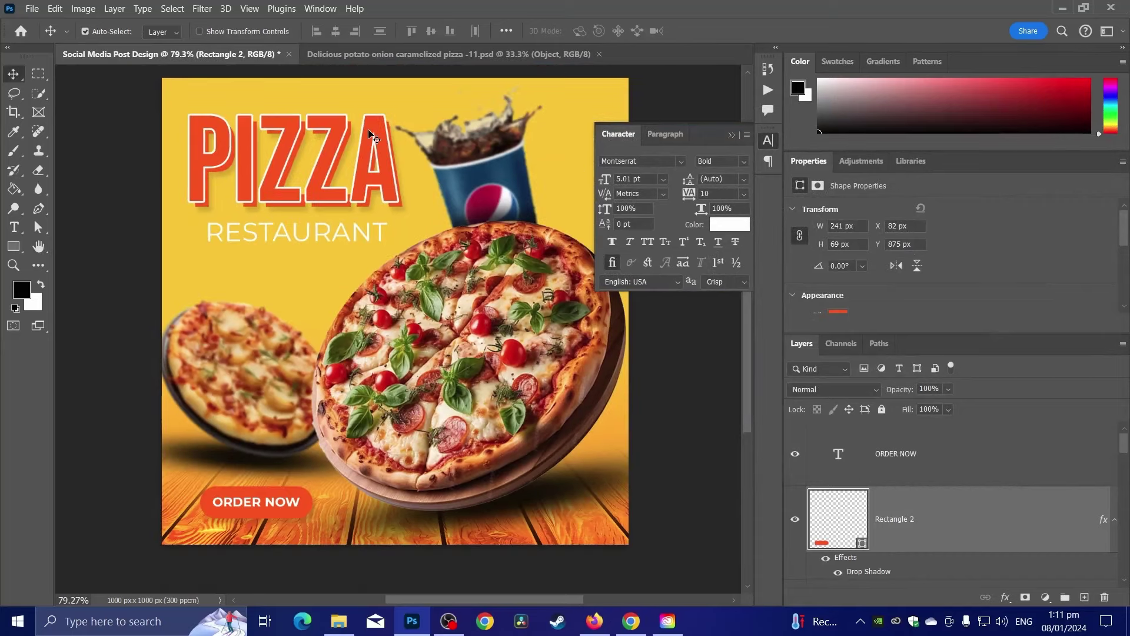